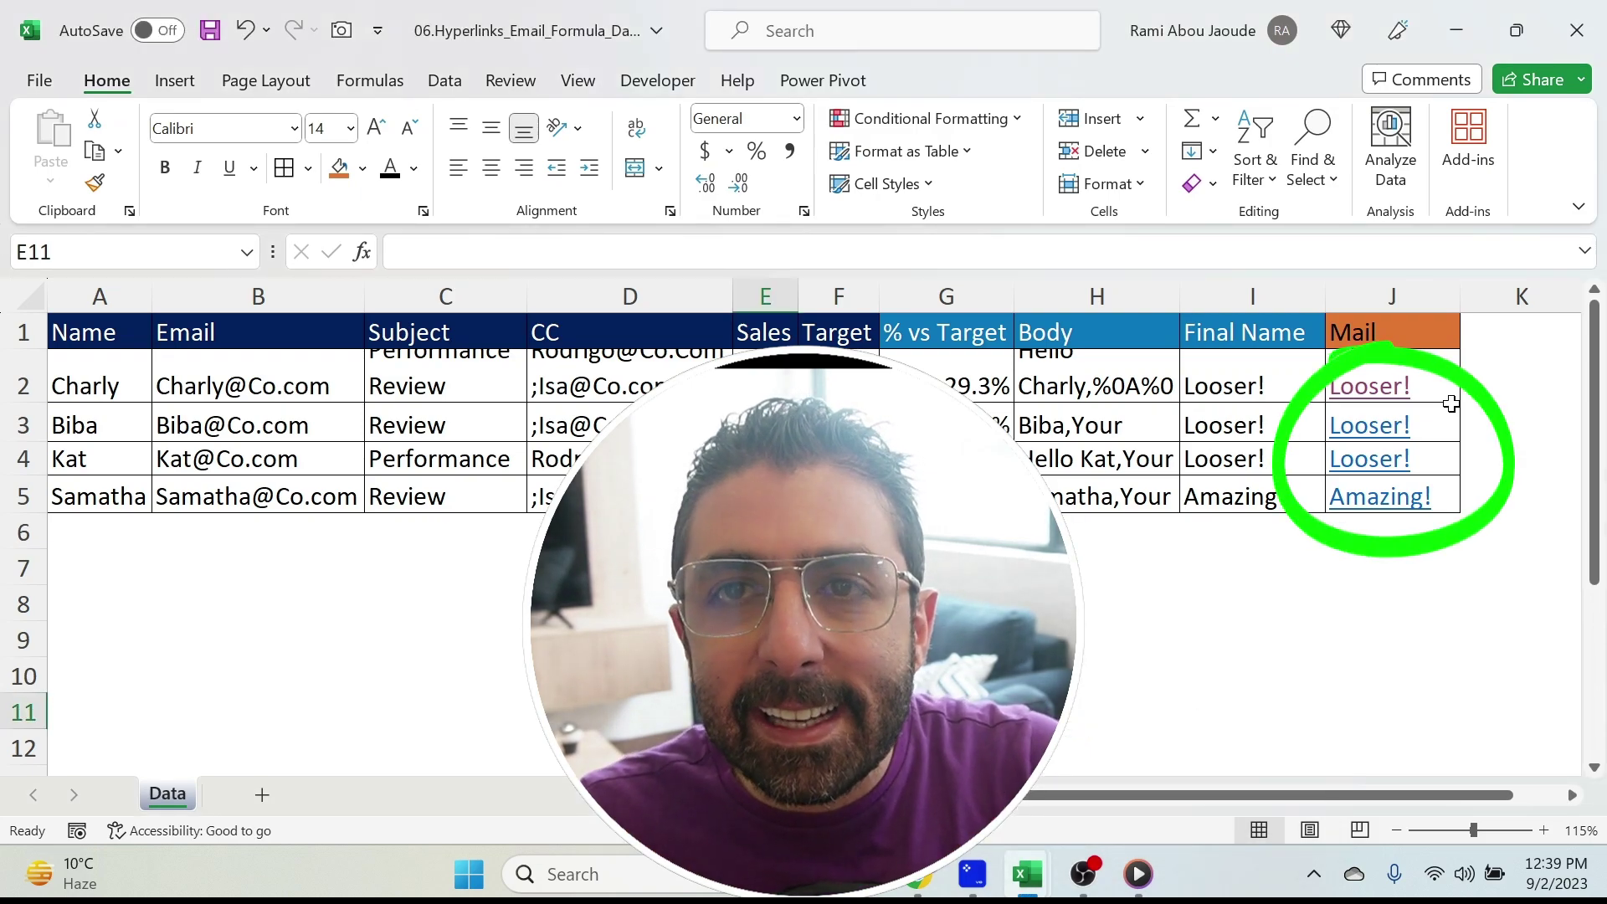
# Step: Open row 2's Mail link in J2 as a Gmail draft titled Performance Review
pyautogui.click(1377, 401)
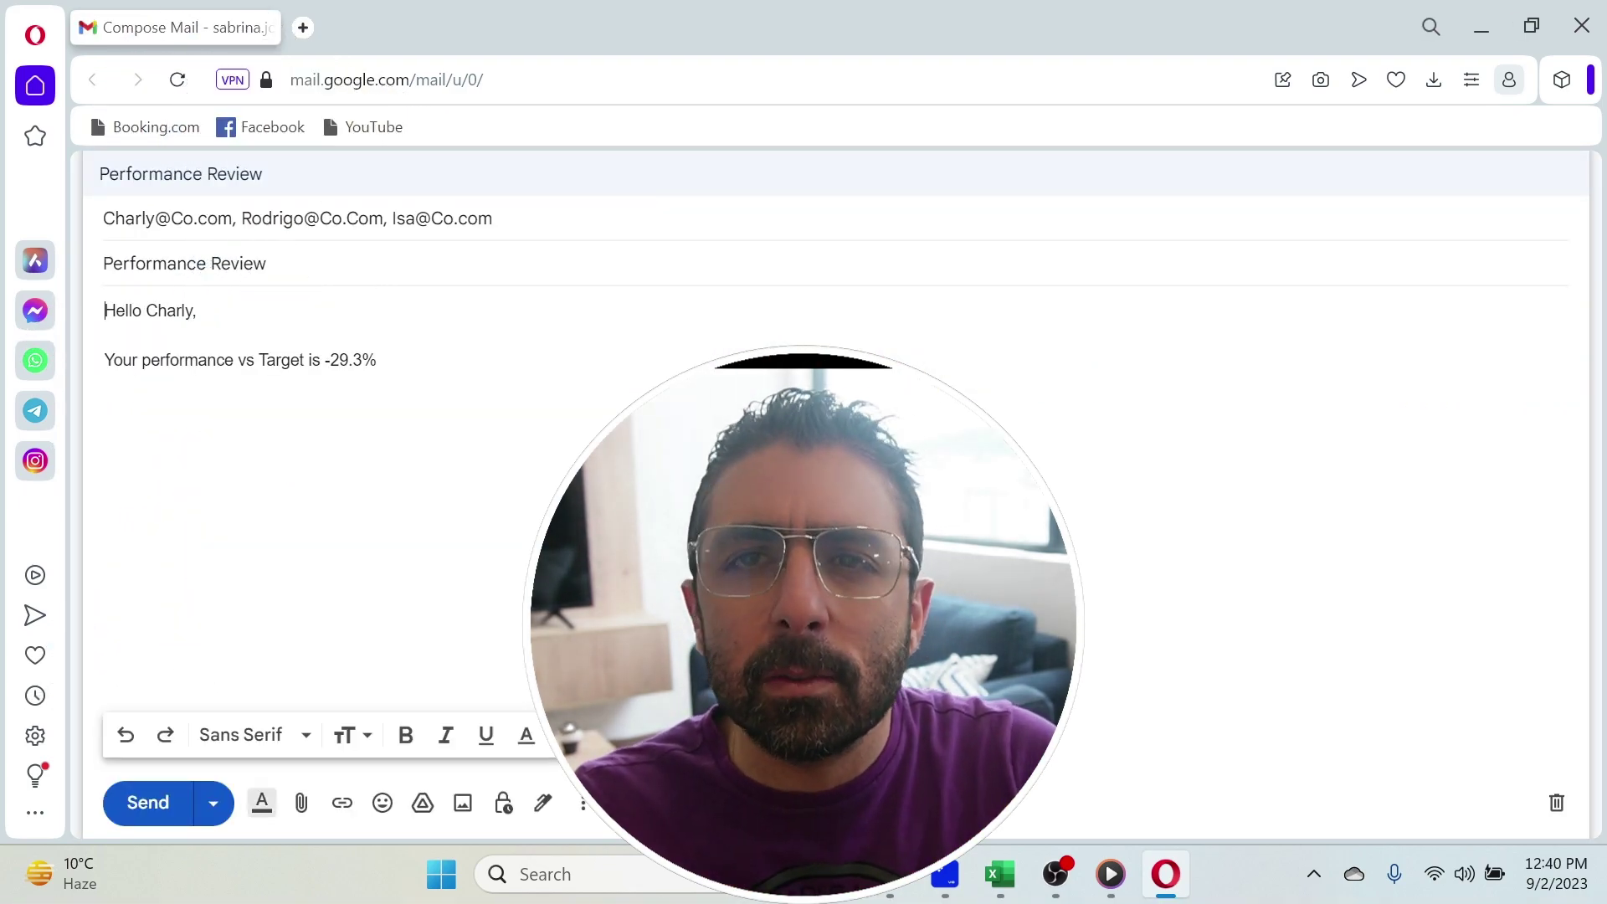
# Step: Expand the draft's recipients line to show the separate To and Cc addresses
pyautogui.click(347, 223)
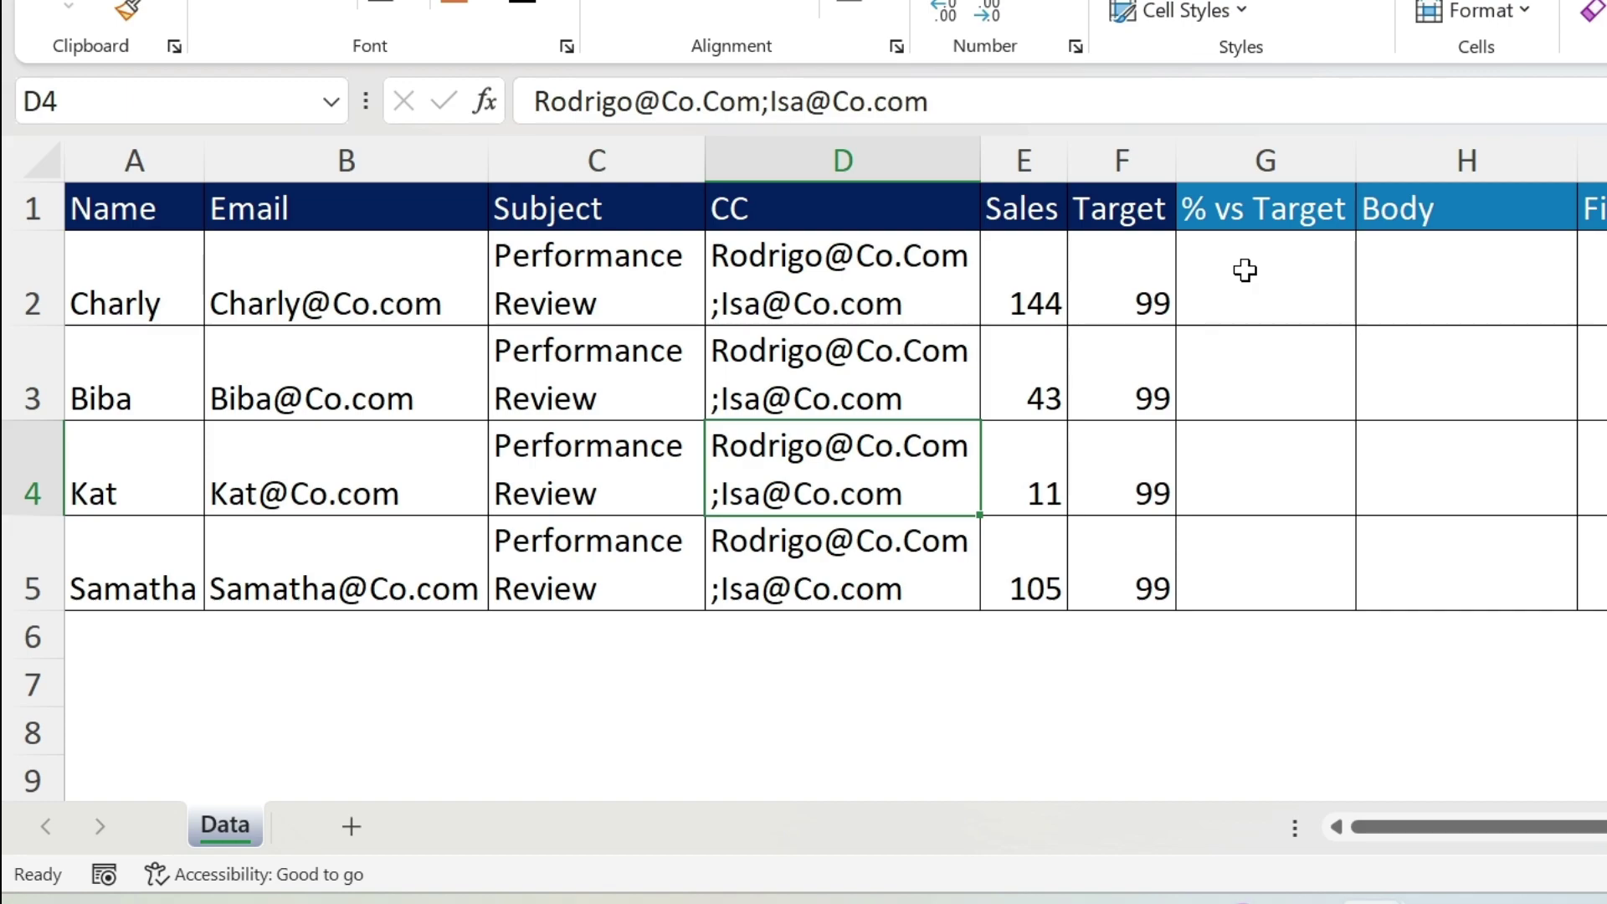
# Step: Enter =(E2-F2)/F2 in G2 and fill it down to G5 (45.5%, -56.6%, -88.9%, 6.1%)
pyautogui.click(1245, 271)
pyautogui.click(610, 100)
pyautogui.write('=')
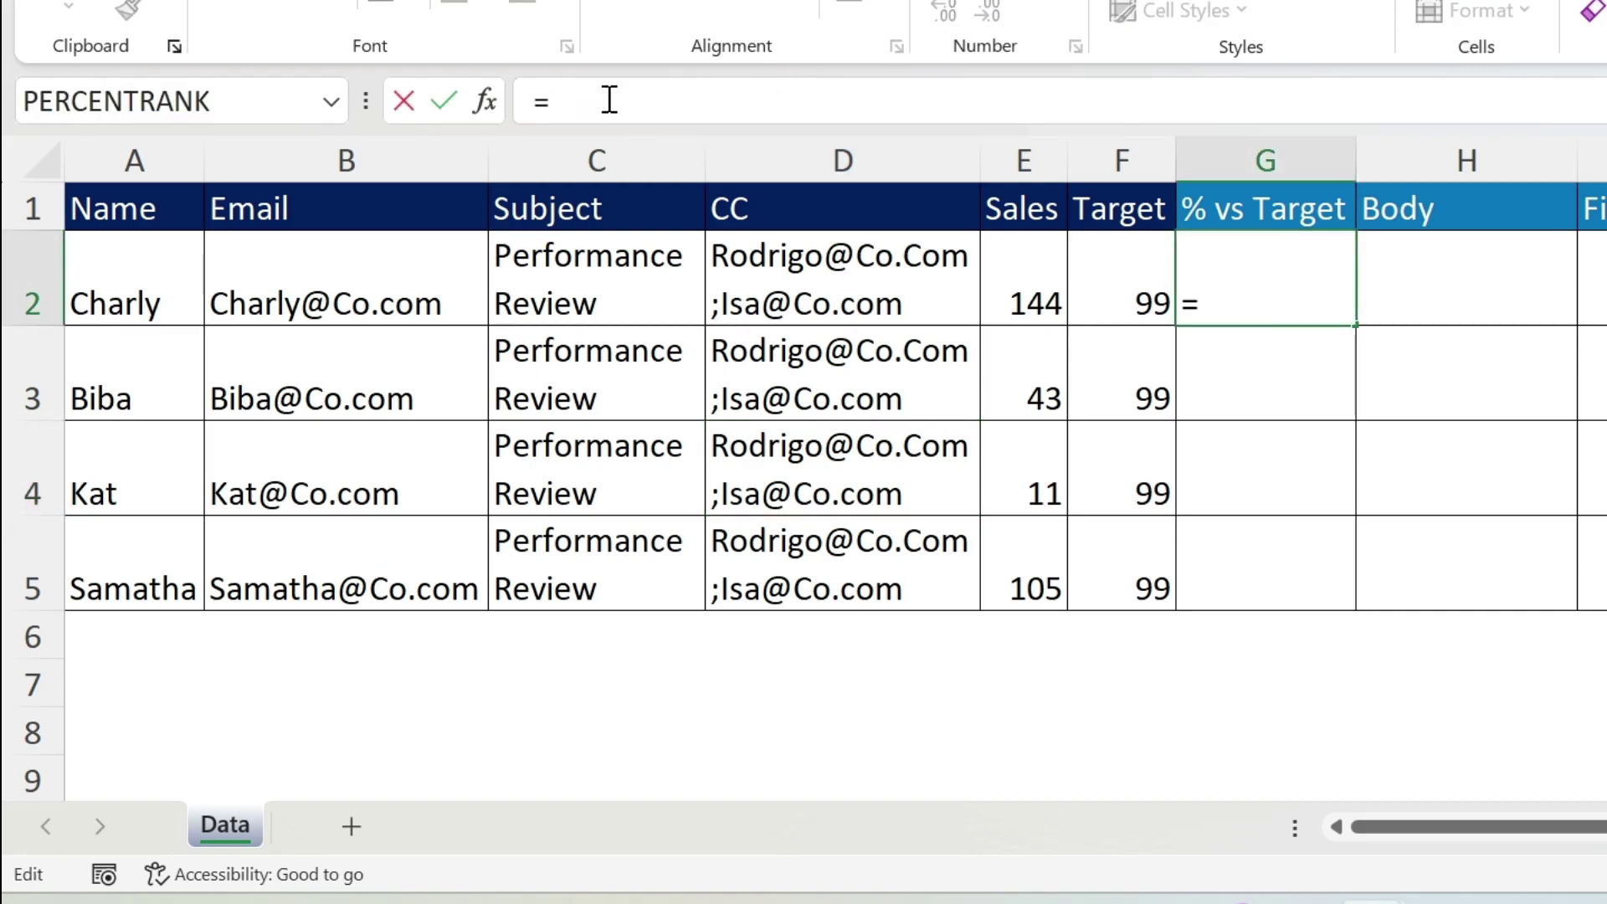
pyautogui.write('(')
pyautogui.click(1027, 284)
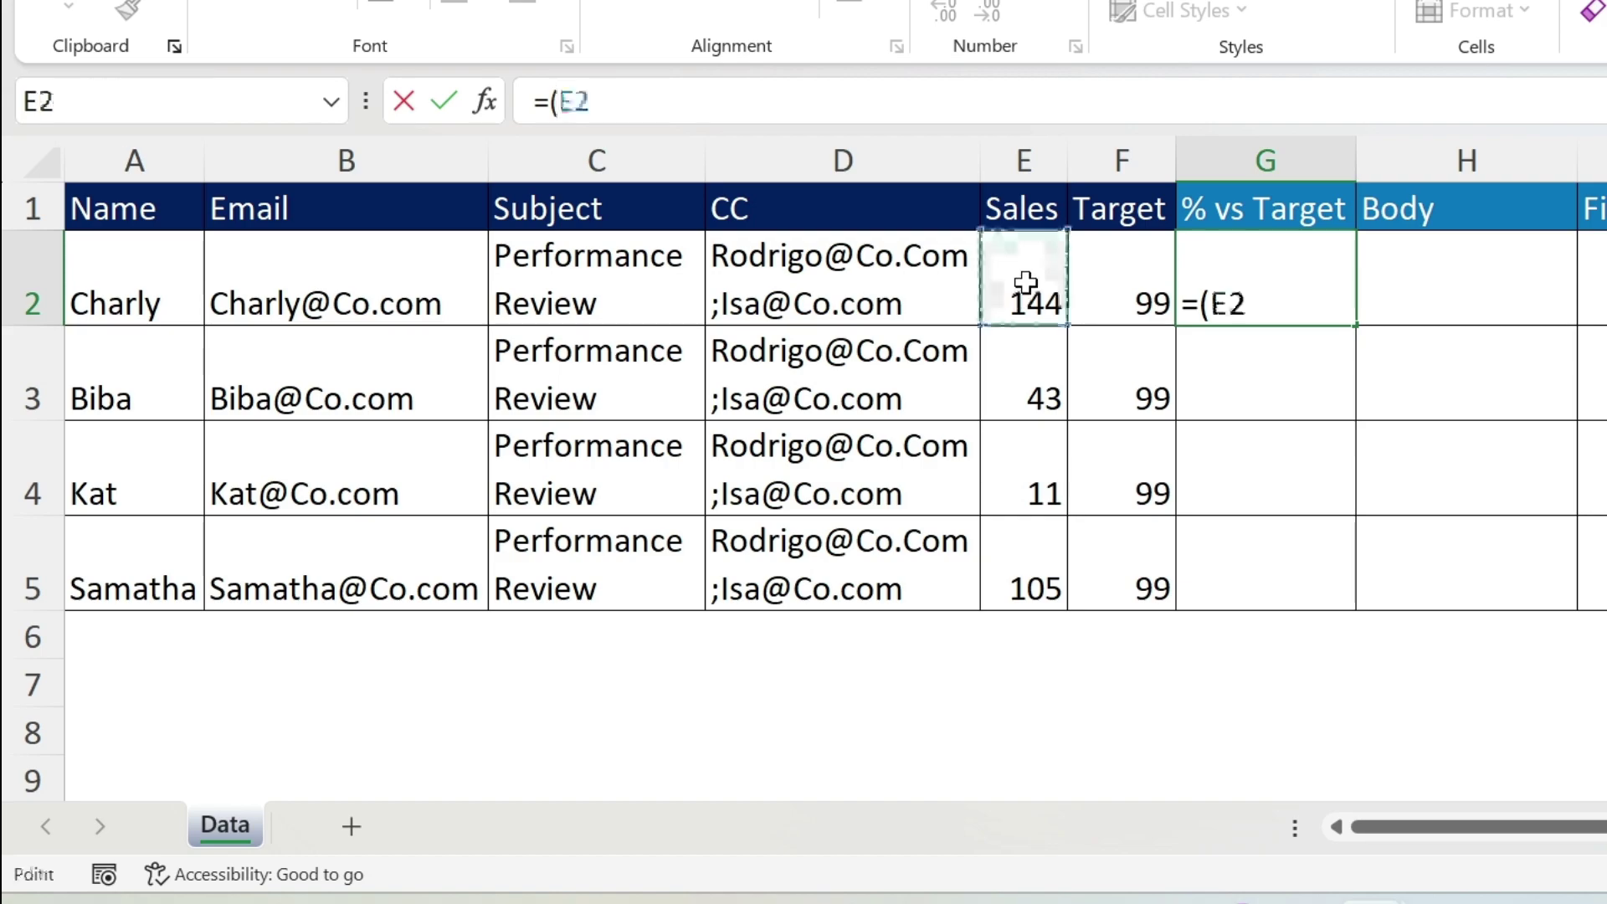
pyautogui.write('-')
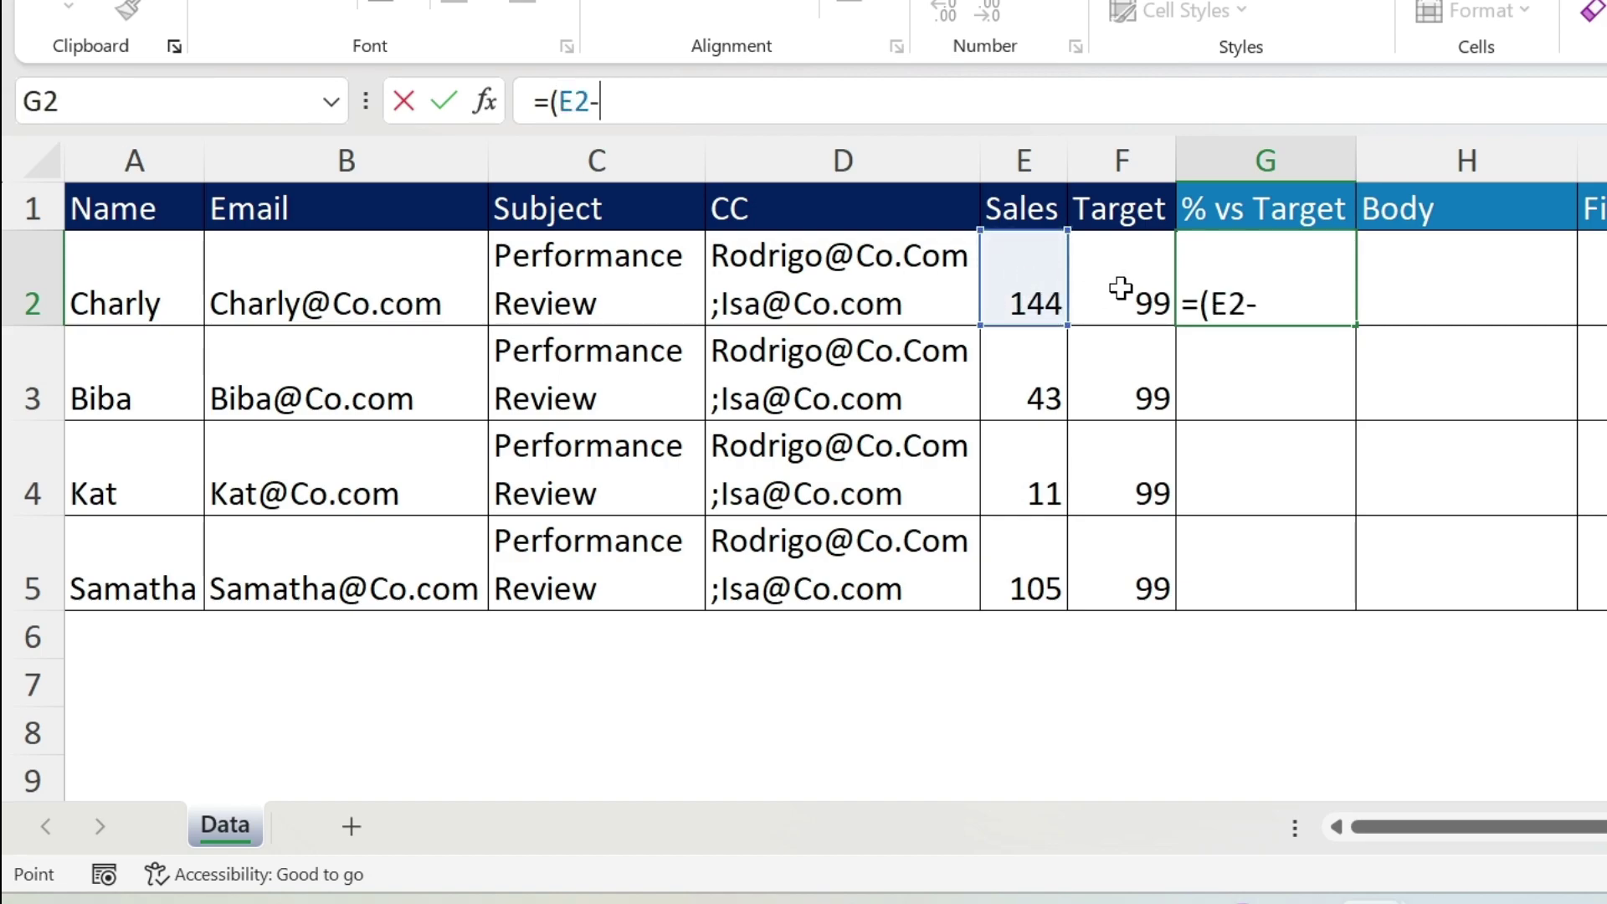
pyautogui.click(1121, 291)
pyautogui.write(')/')
pyautogui.click(1121, 290)
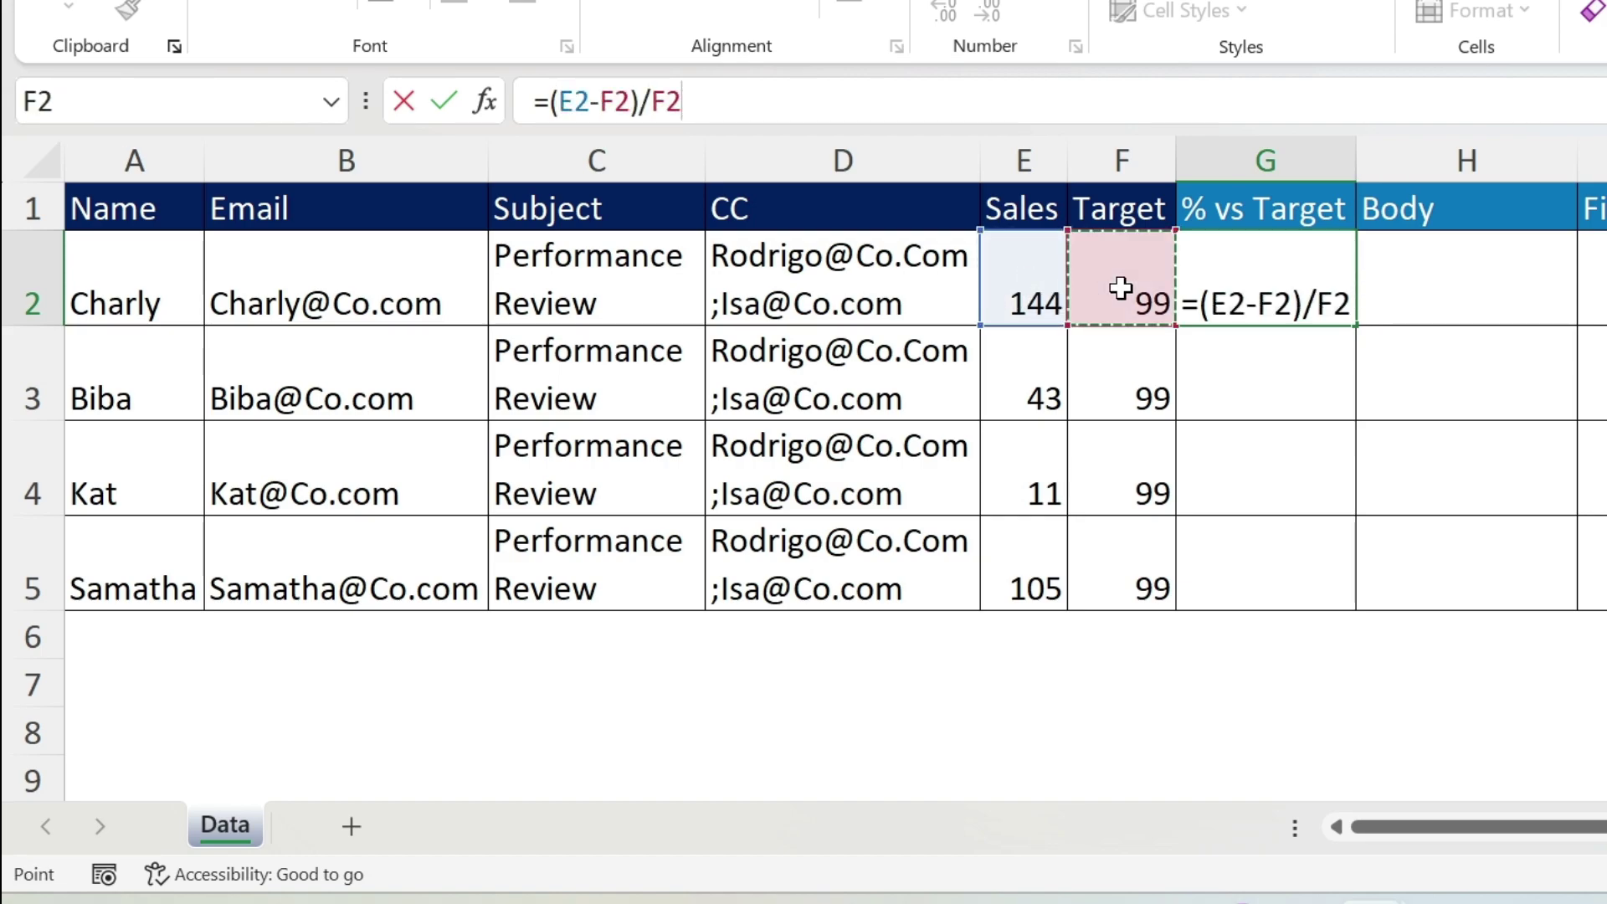
pyautogui.press('Return')
pyautogui.click(1209, 269)
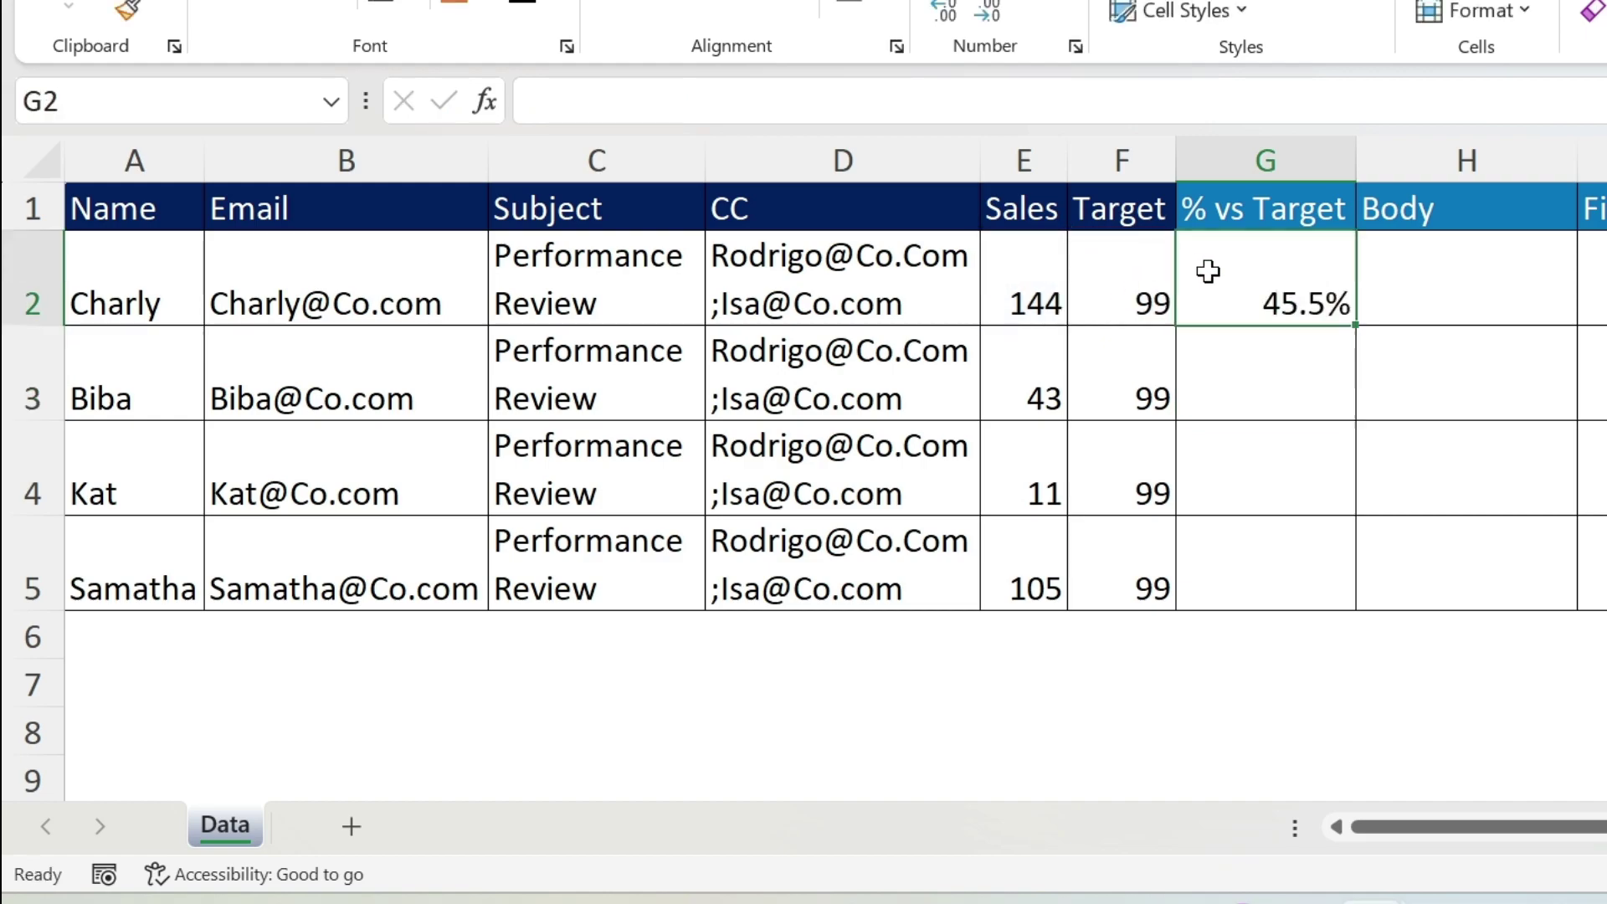
pyautogui.doubleClick(1362, 328)
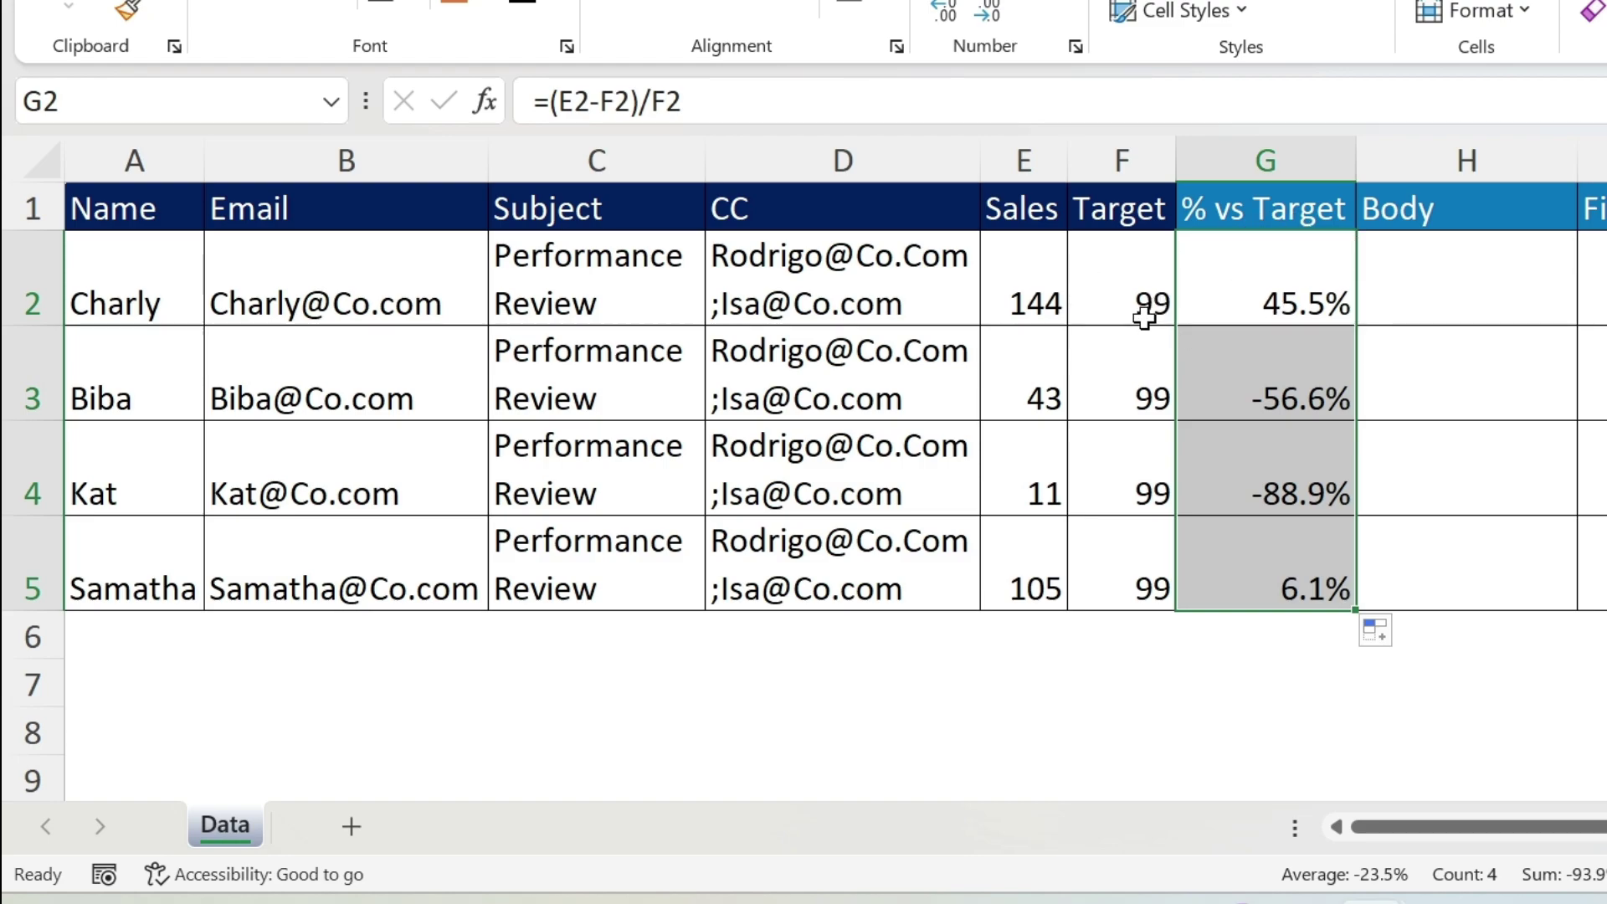
# Step: Enter the greeting formula ="Hello "&A2&"," in H2 and fill it down to row 5
pyautogui.click(1404, 293)
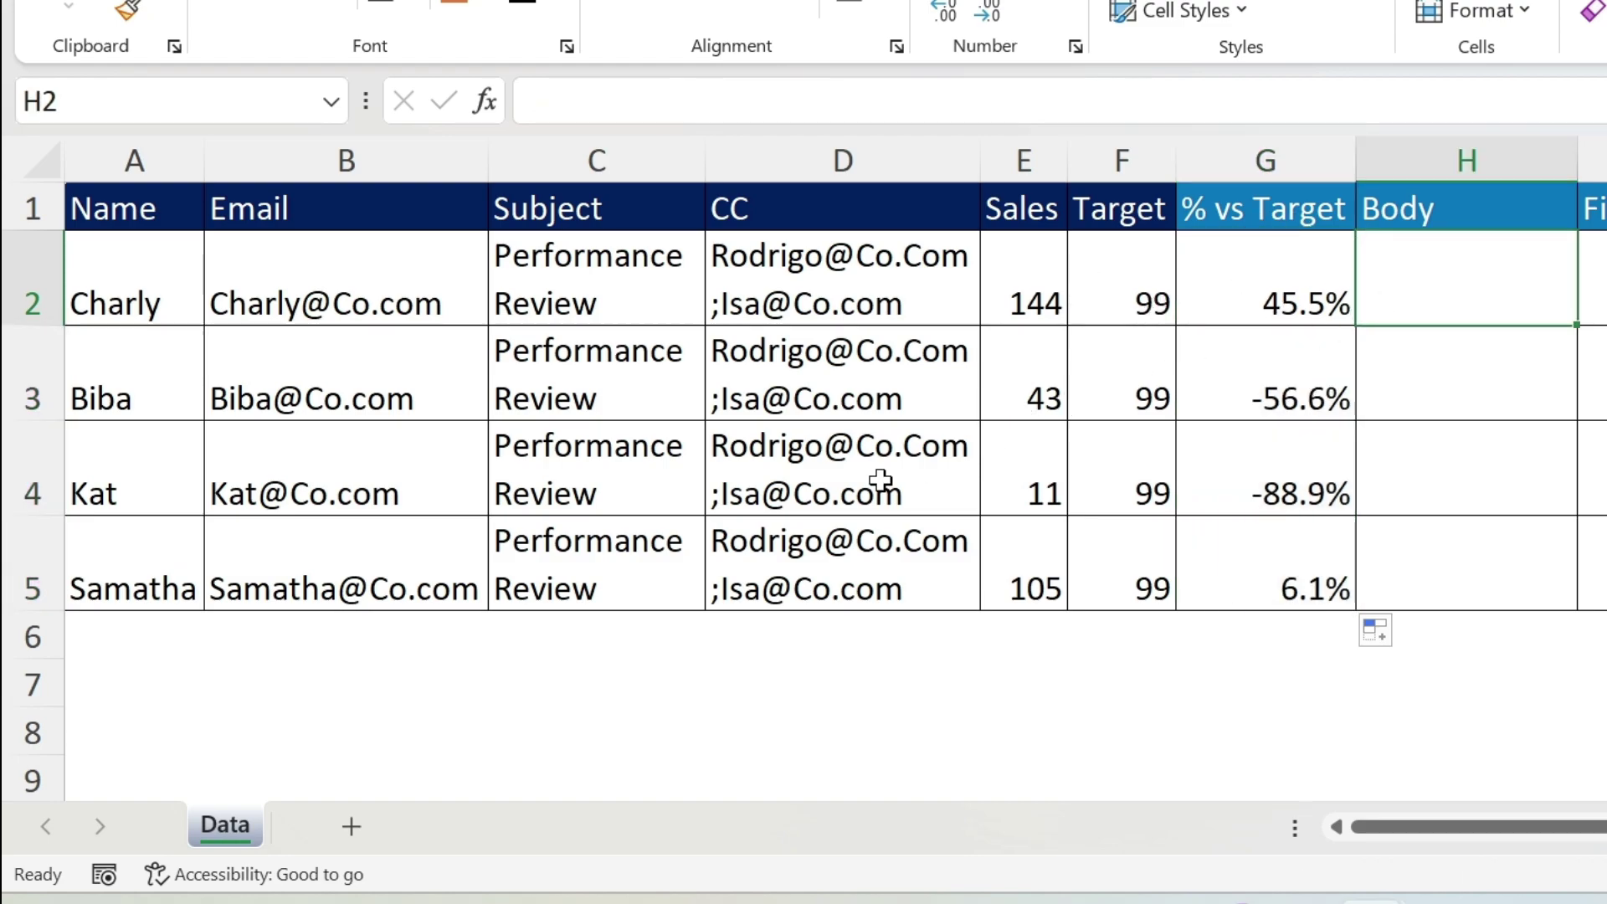
pyautogui.click(556, 109)
pyautogui.write('=')
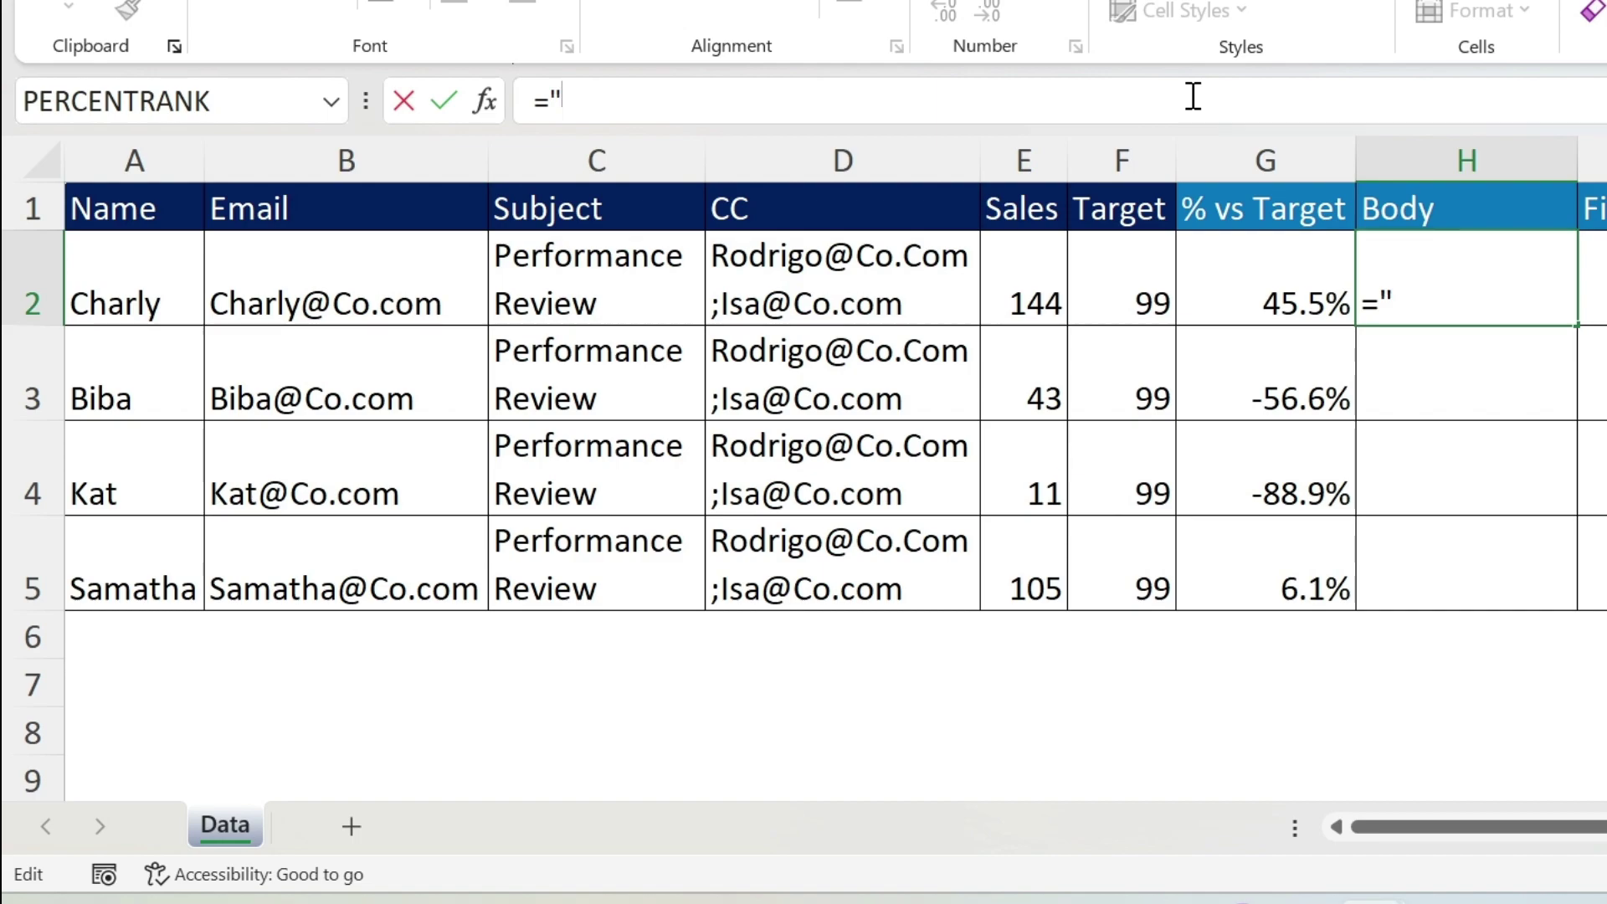
pyautogui.write('"Hello')
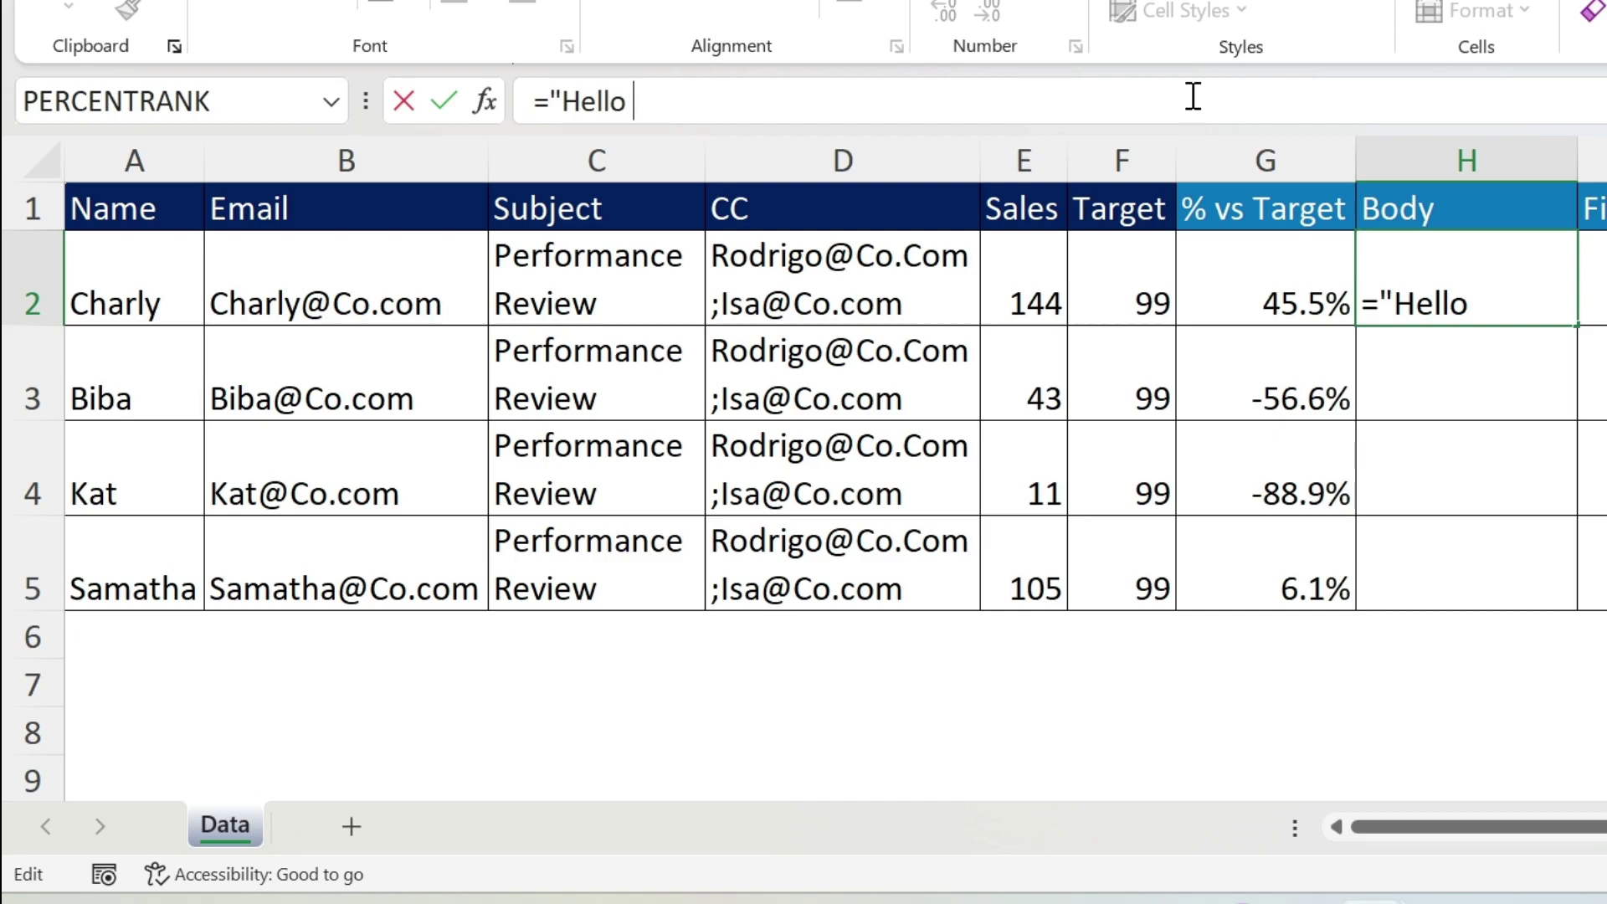
pyautogui.write('&')
pyautogui.click(153, 270)
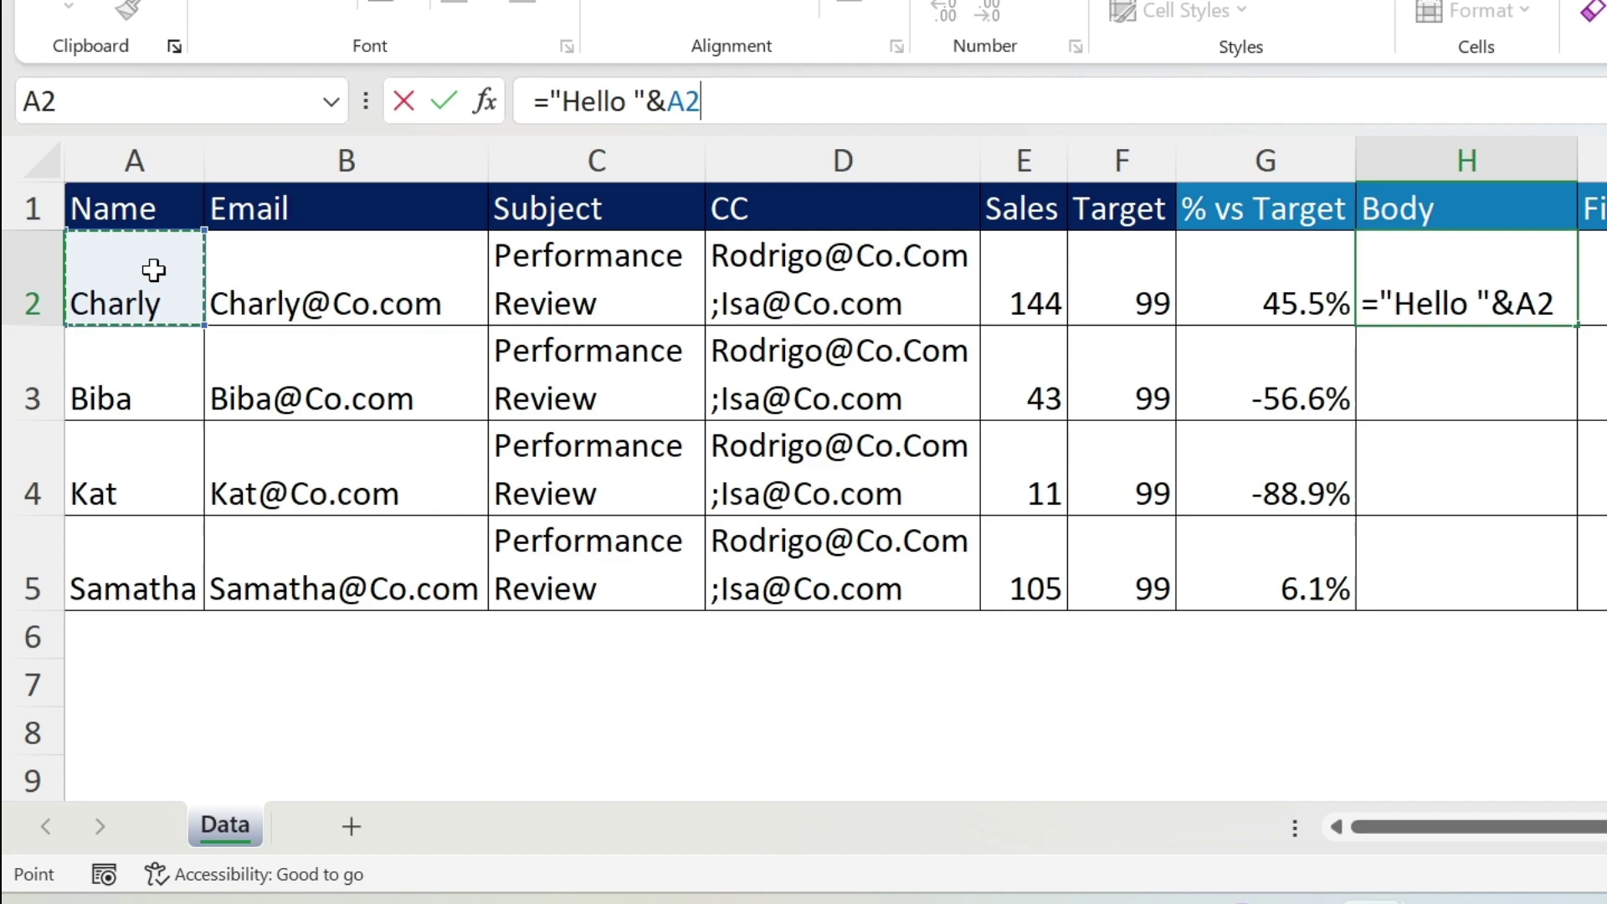
pyautogui.write('&",')
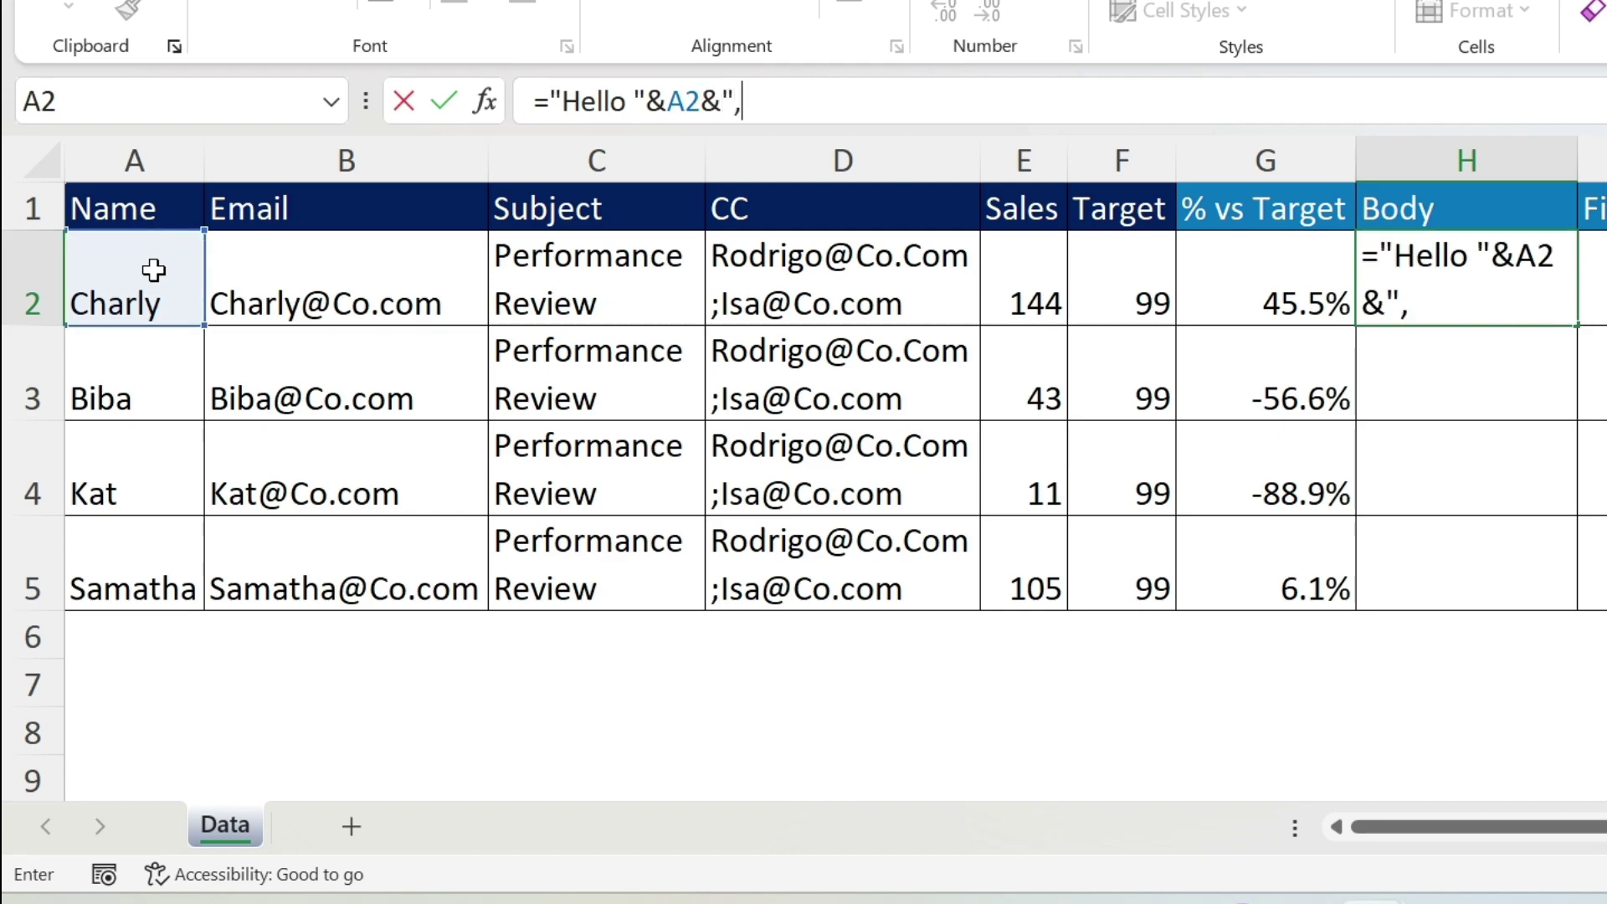
pyautogui.press('Return')
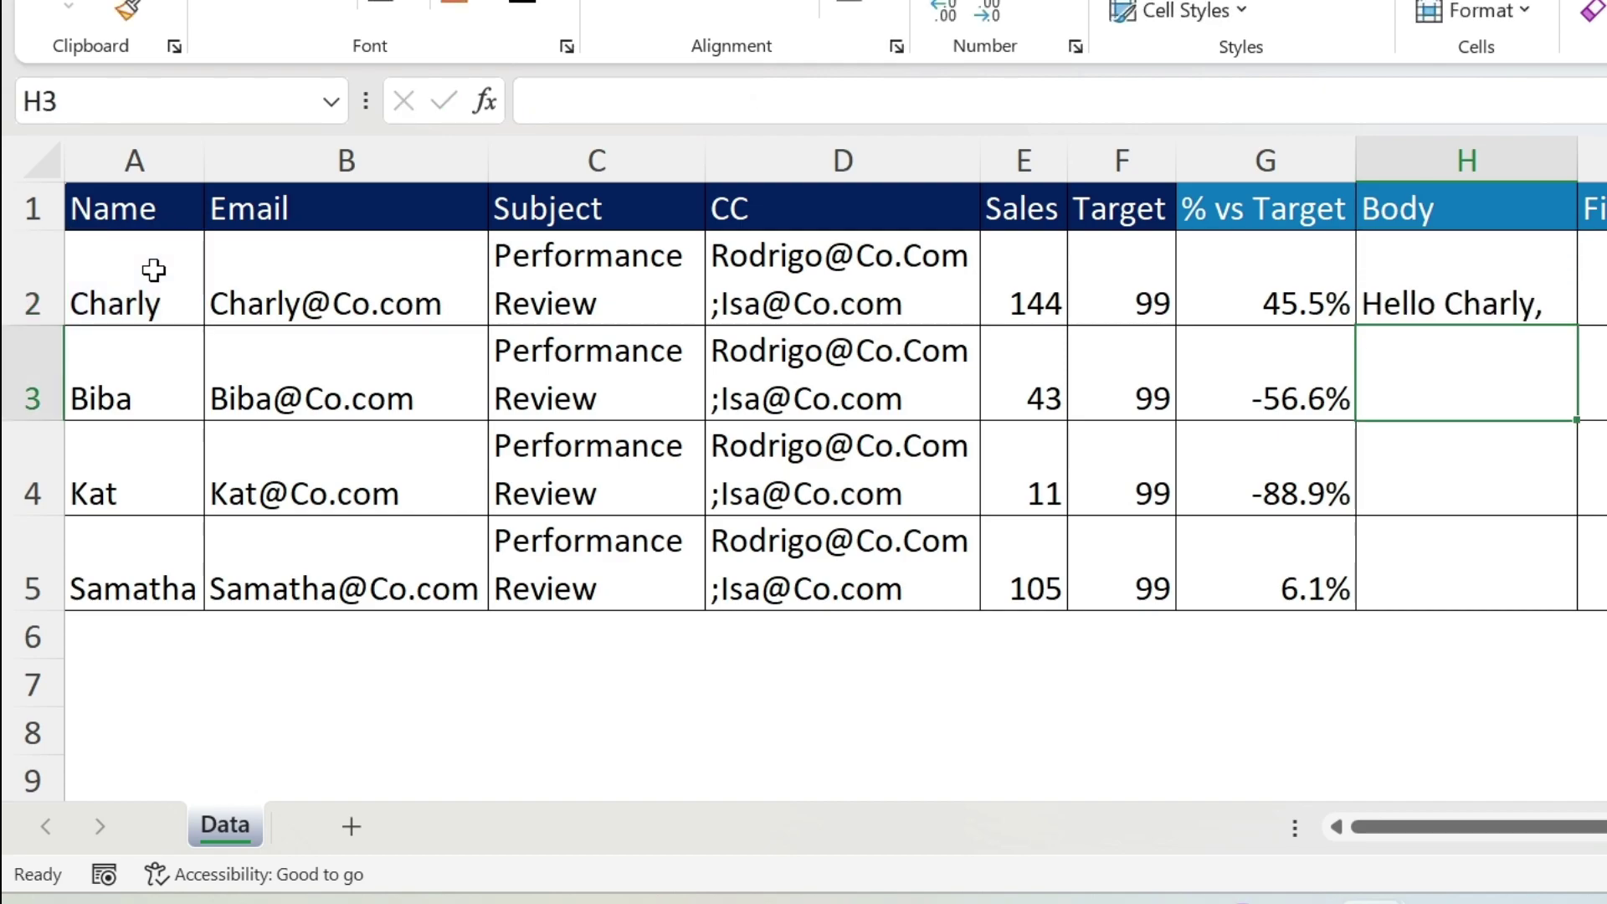
pyautogui.click(1559, 306)
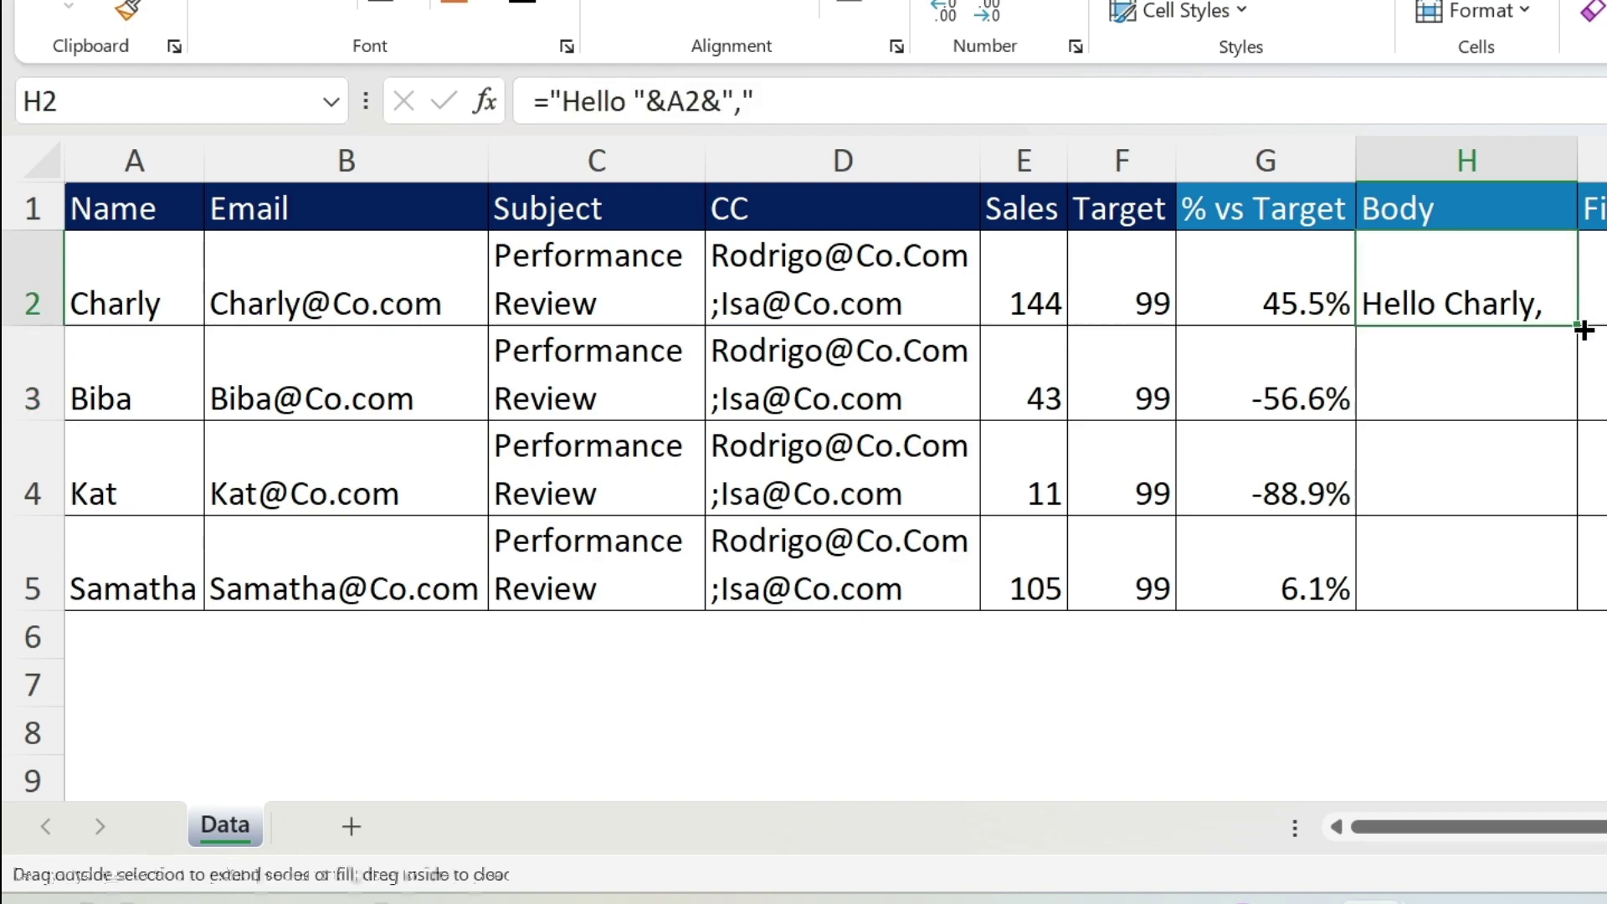
pyautogui.doubleClick(1578, 324)
# Step: Extend H2's formula with "Your performance vs Target is "&G2
pyautogui.click(1440, 303)
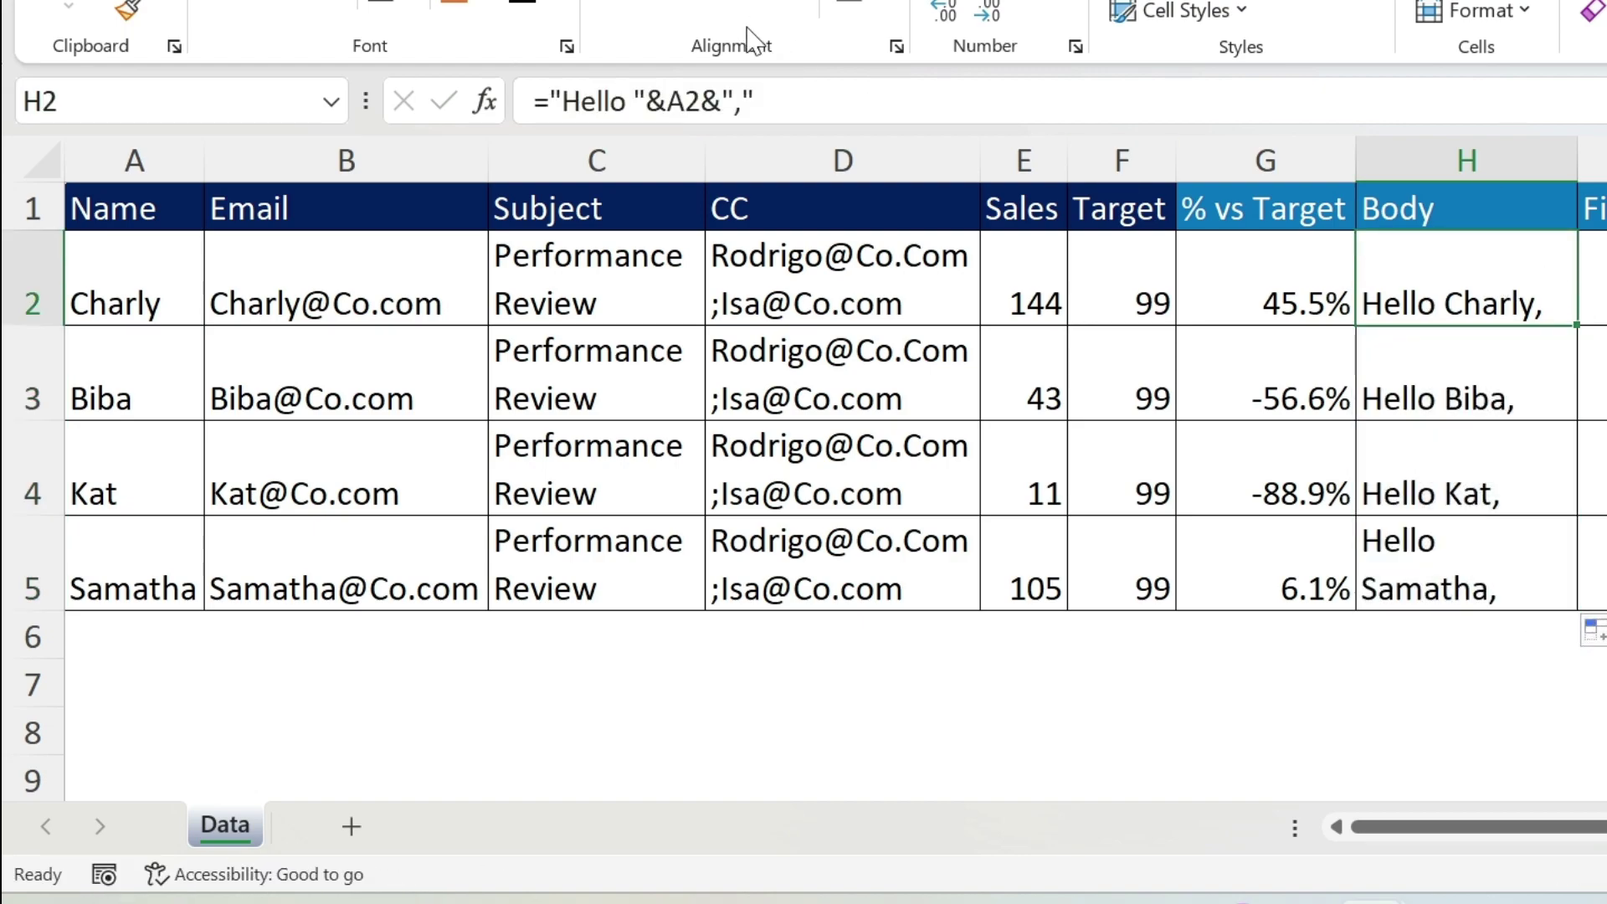
pyautogui.click(745, 101)
pyautogui.write('Your p')
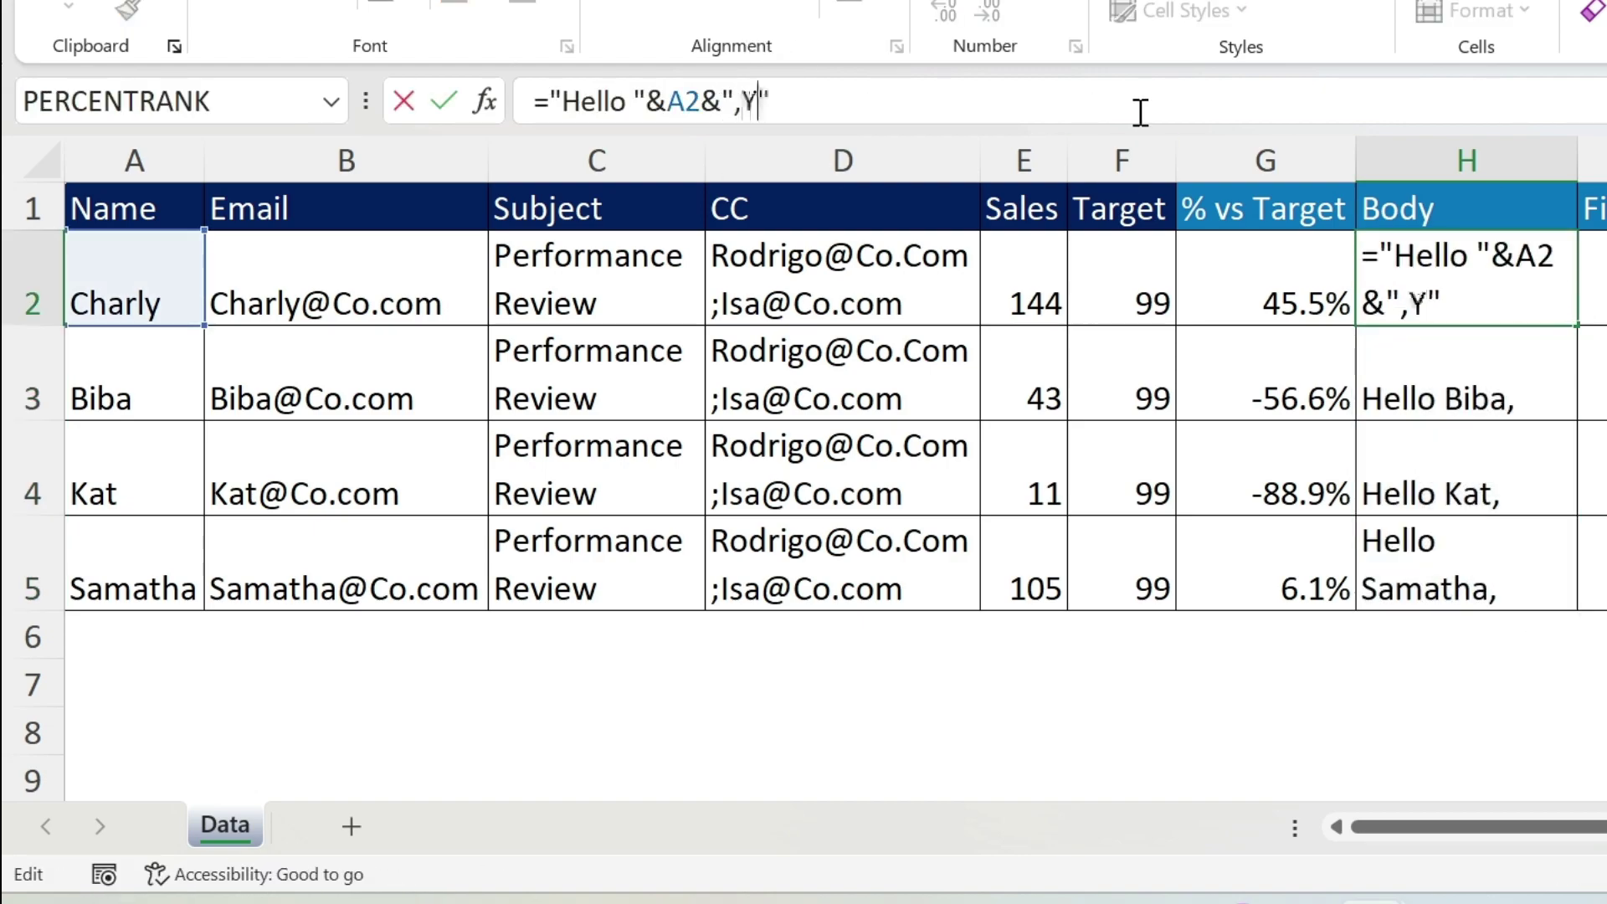
pyautogui.write('erformance vs')
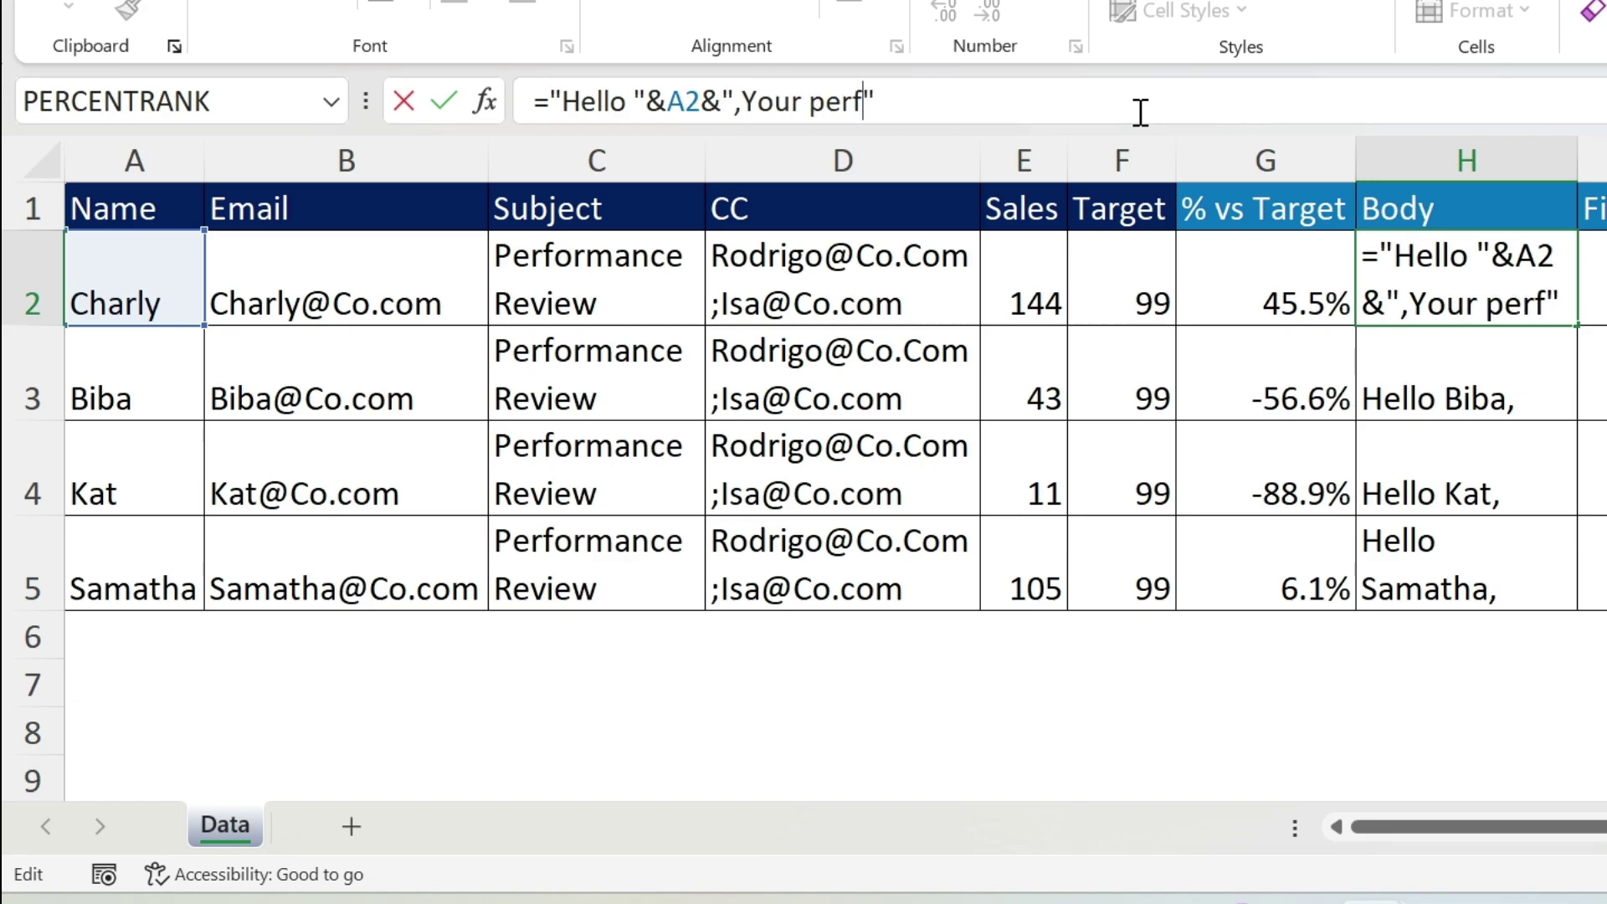
pyautogui.write(' Target is "')
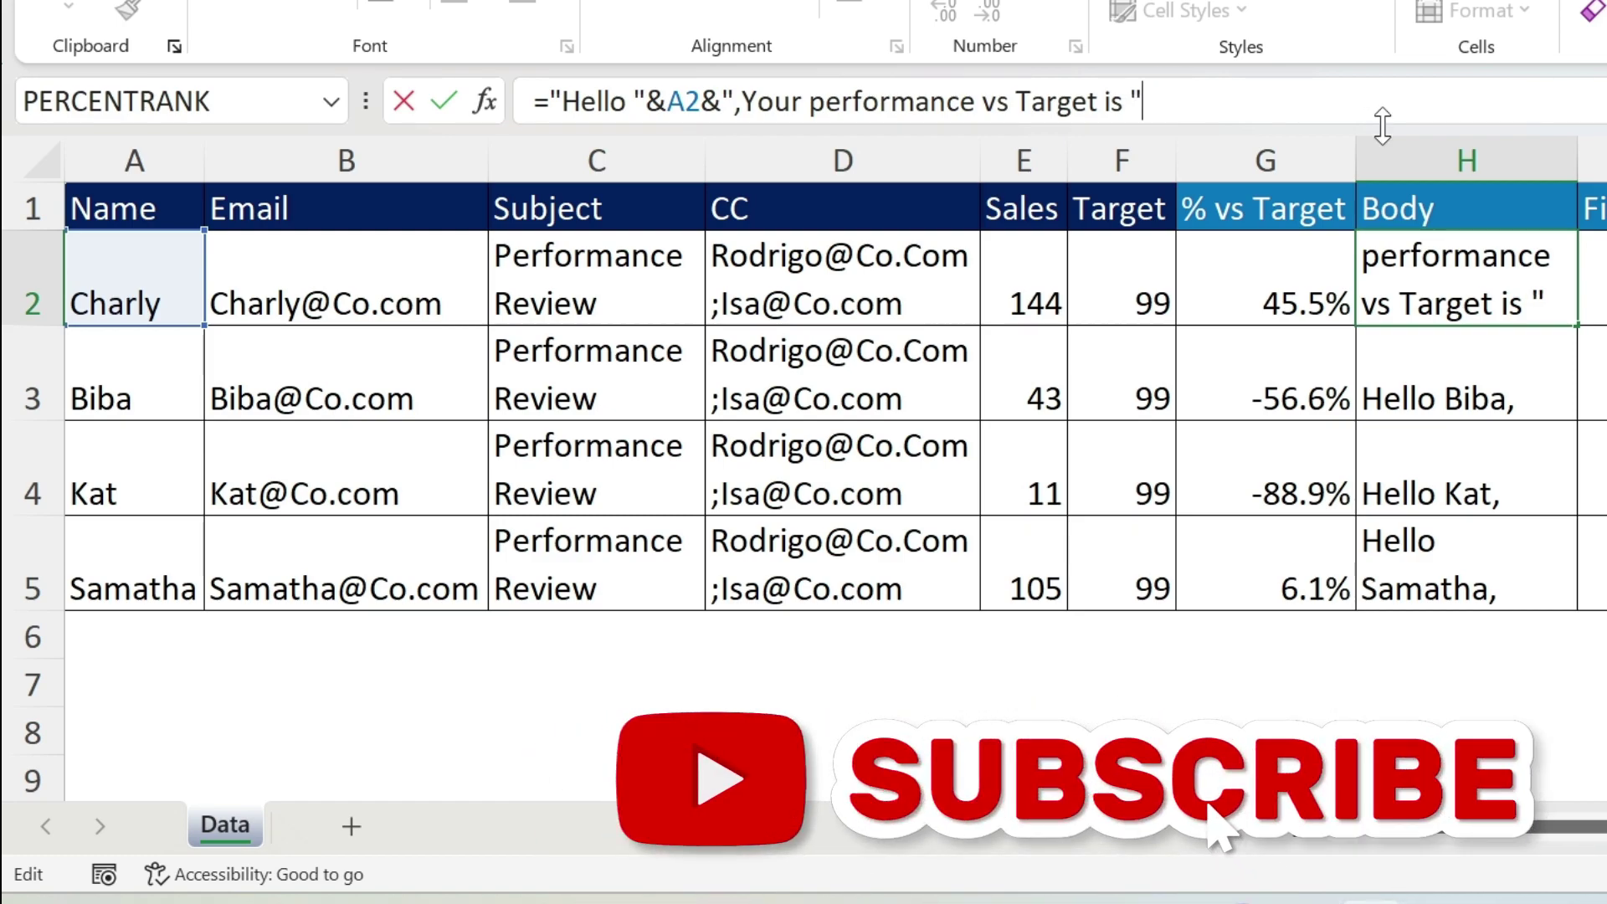
pyautogui.write('&')
pyautogui.click(1279, 260)
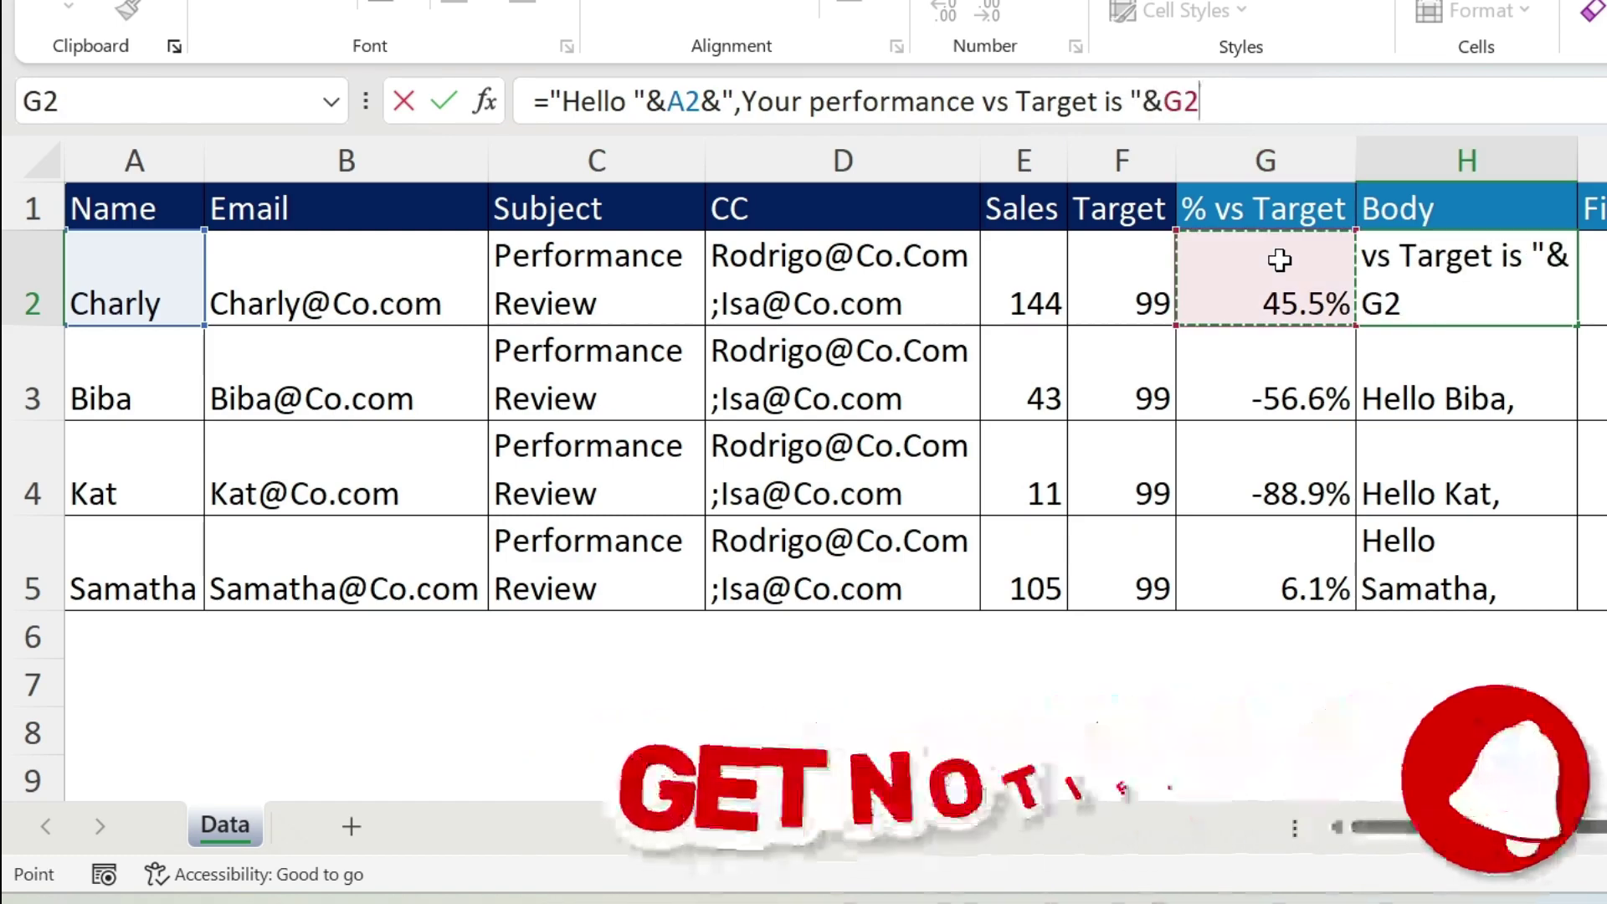
# Step: Heighten row 2, change H2 to use TEXT(G2,"0.0%"), and fill the body down to row 5
pyautogui.press('Return')
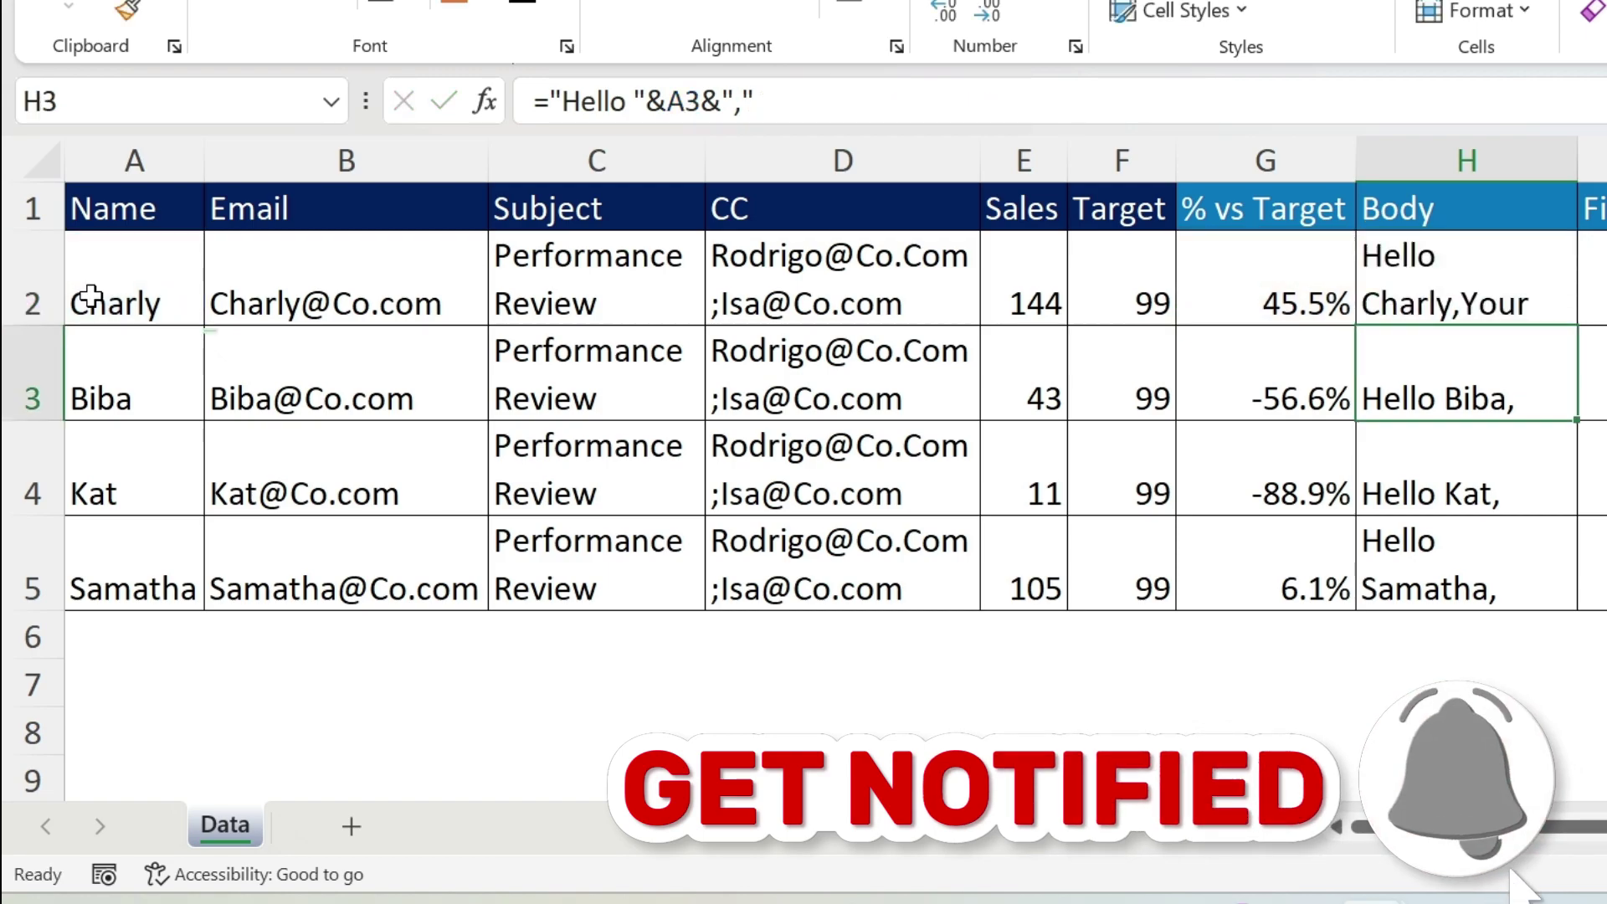
pyautogui.moveTo(36, 325); pyautogui.dragTo(36, 495)
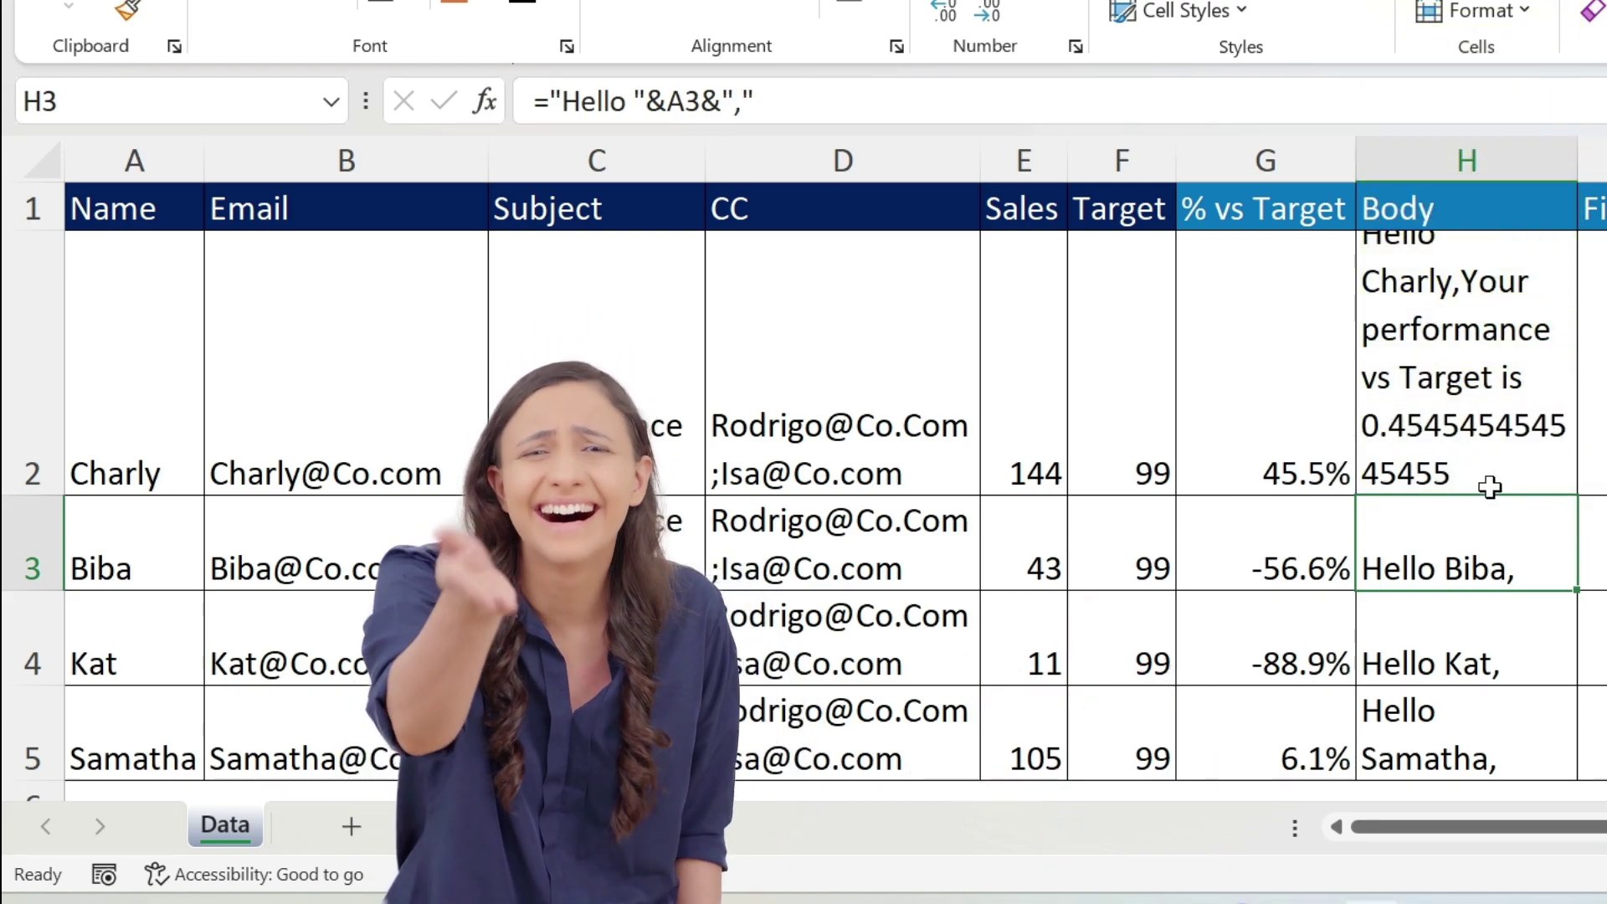
pyautogui.click(1500, 369)
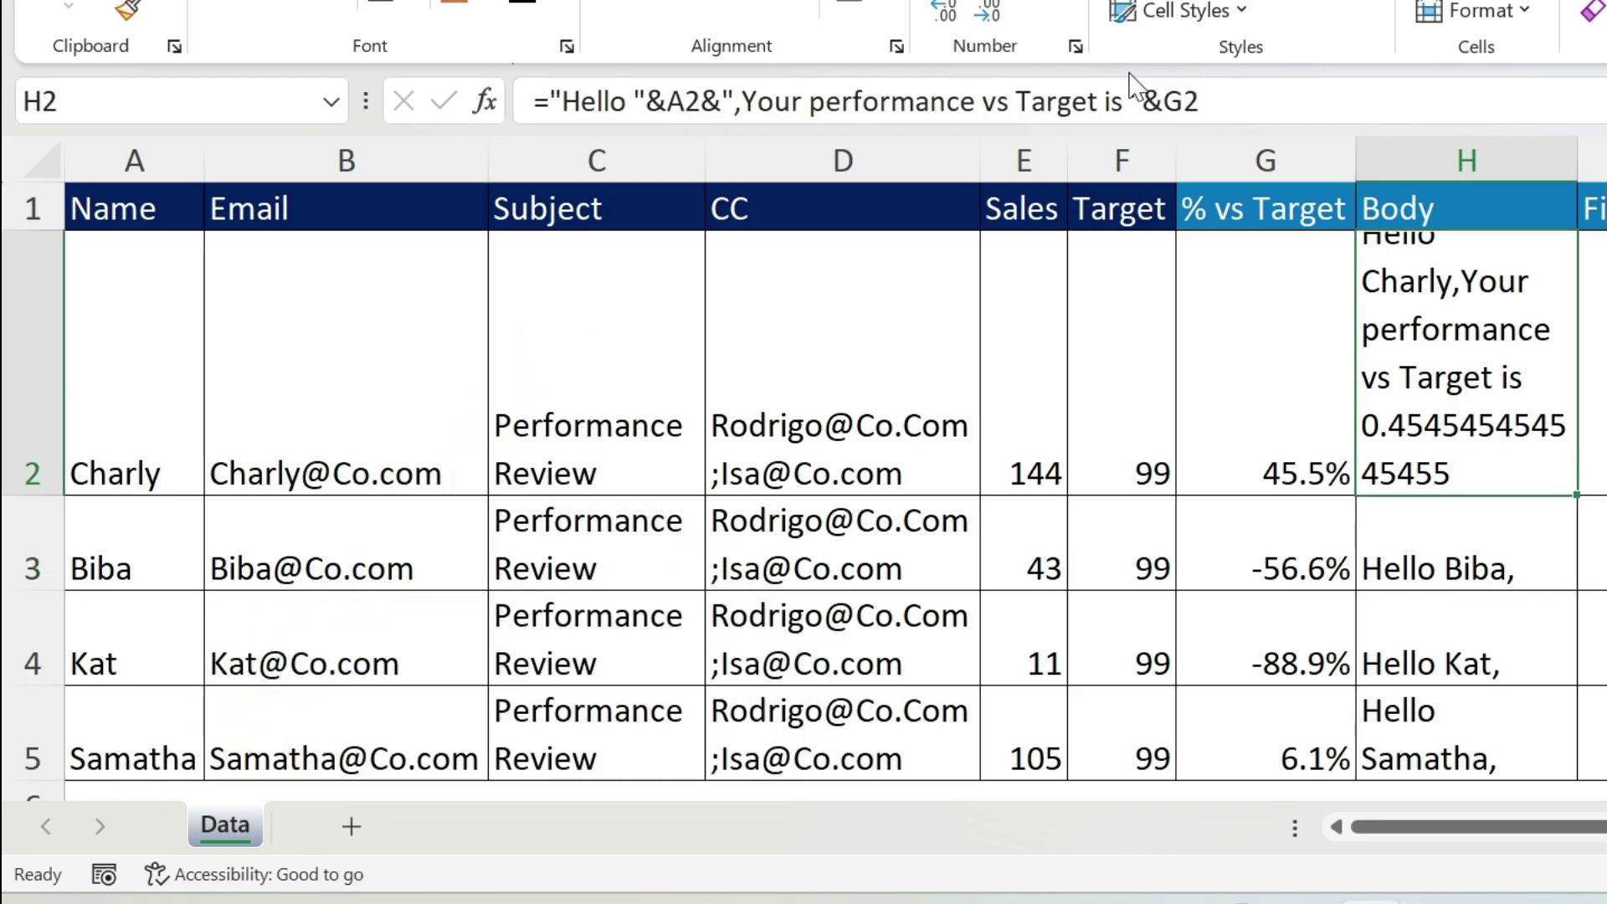
pyautogui.click(1173, 94)
pyautogui.write('text')
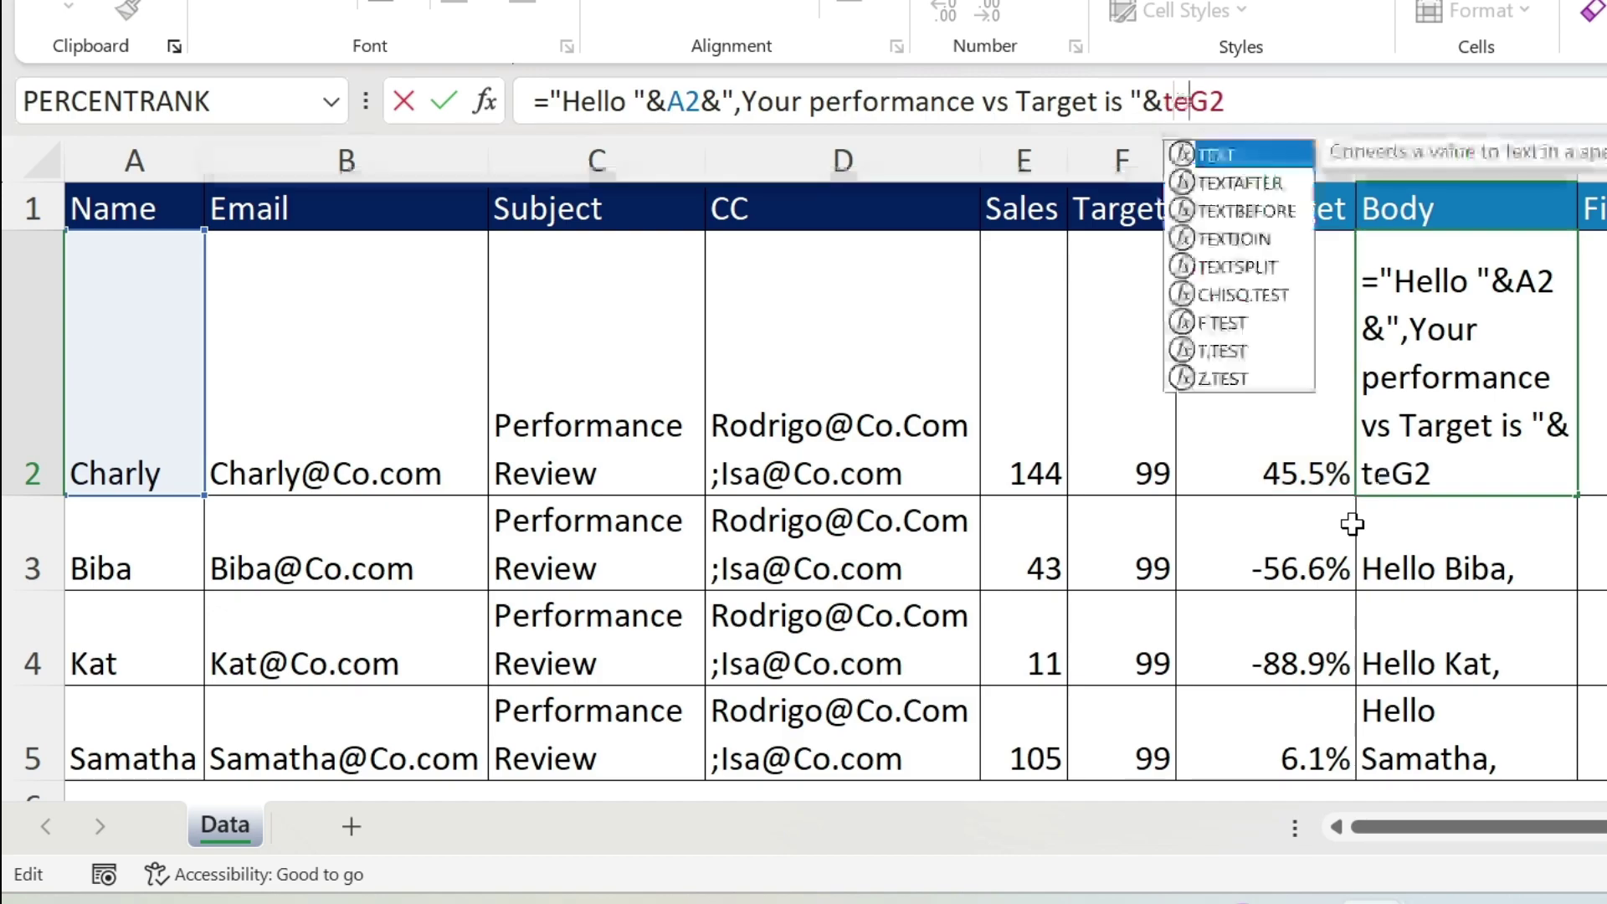
pyautogui.write('(')
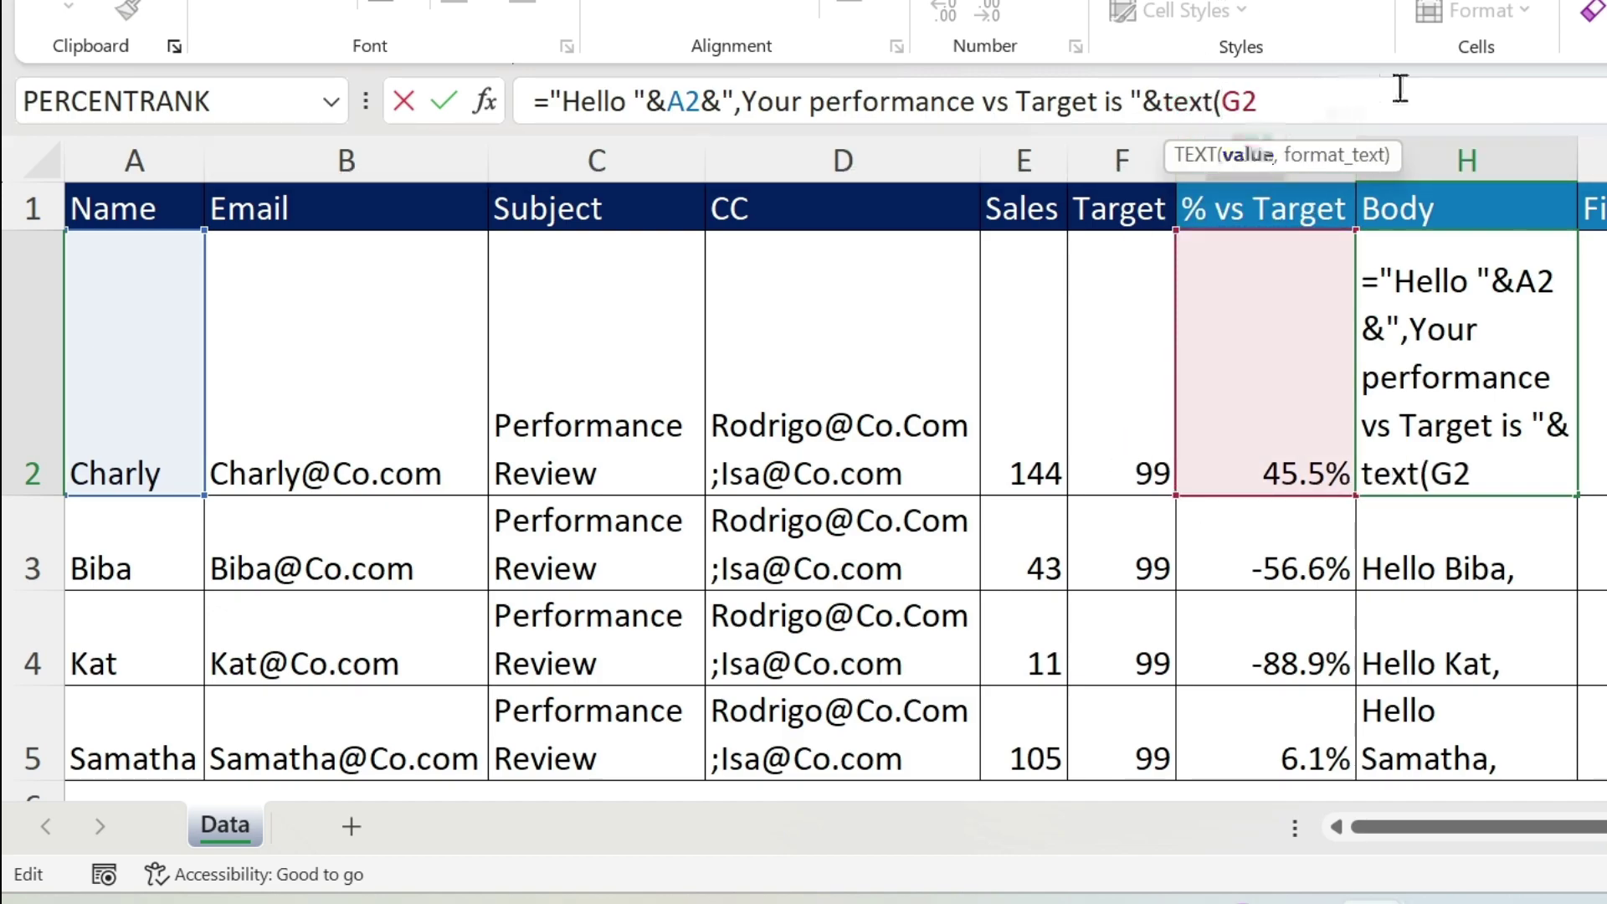
pyautogui.write('G2,')
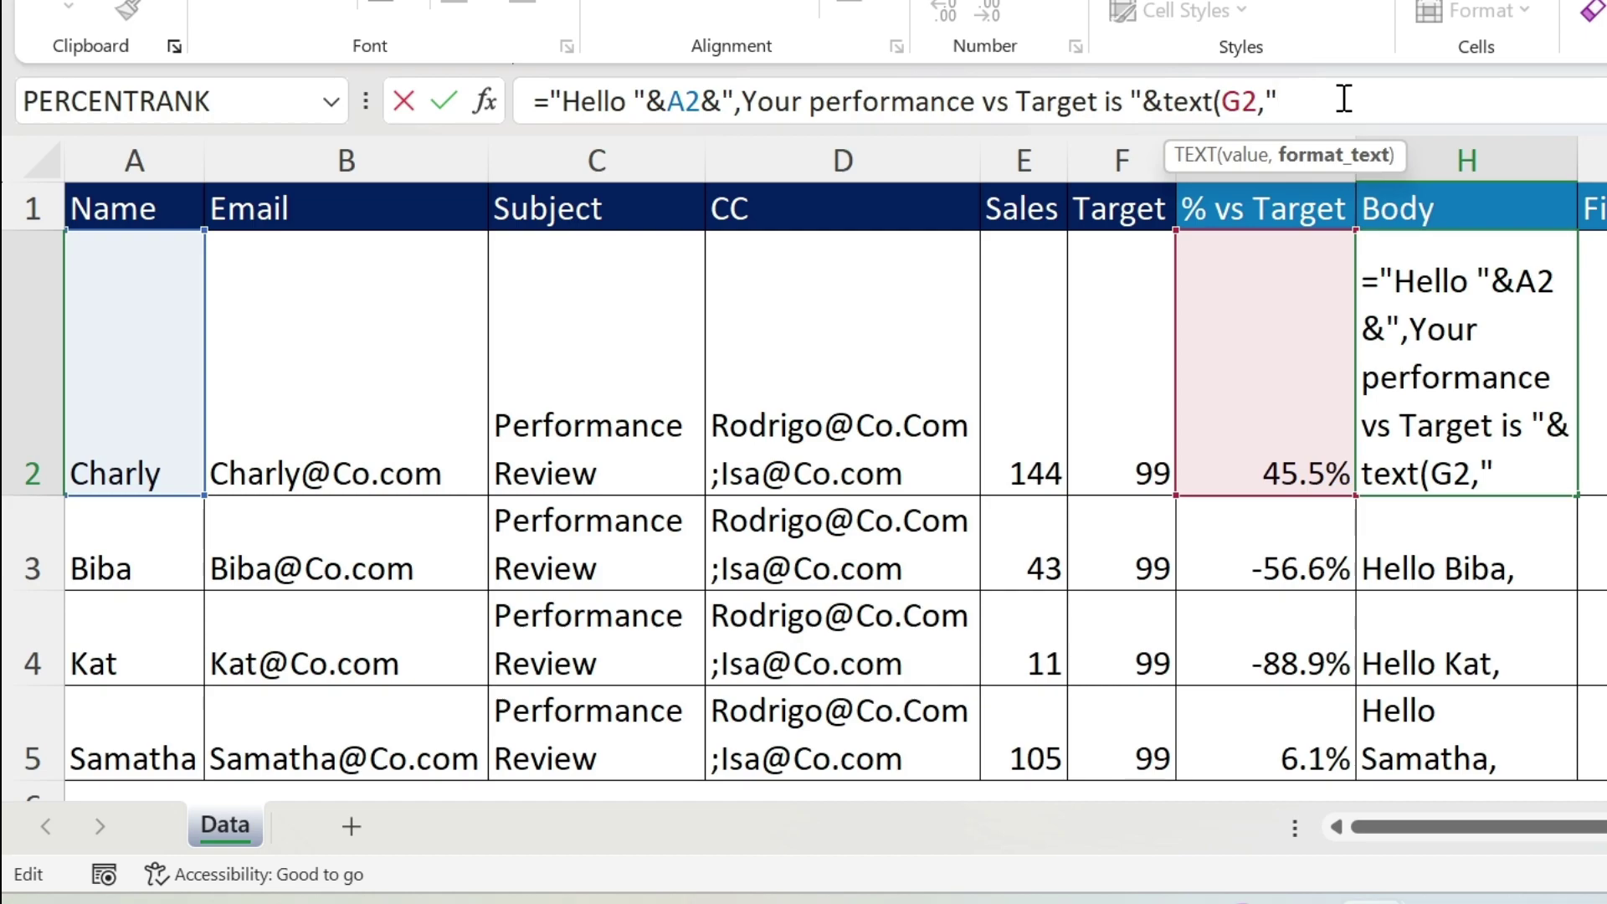
pyautogui.write('"0.0')
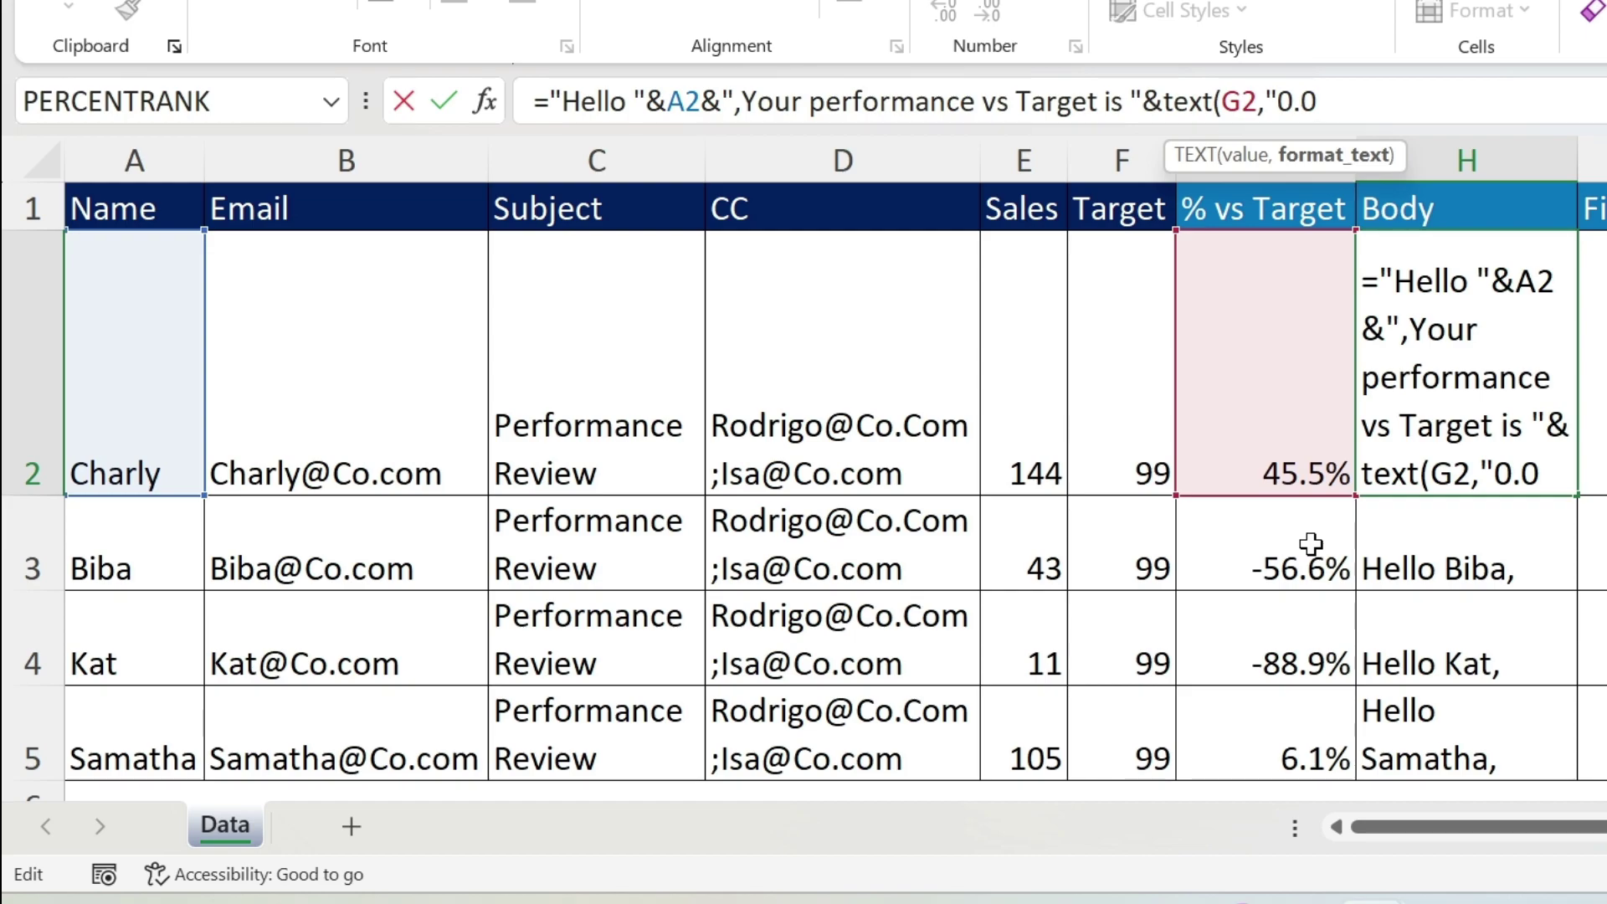
pyautogui.write('%"')
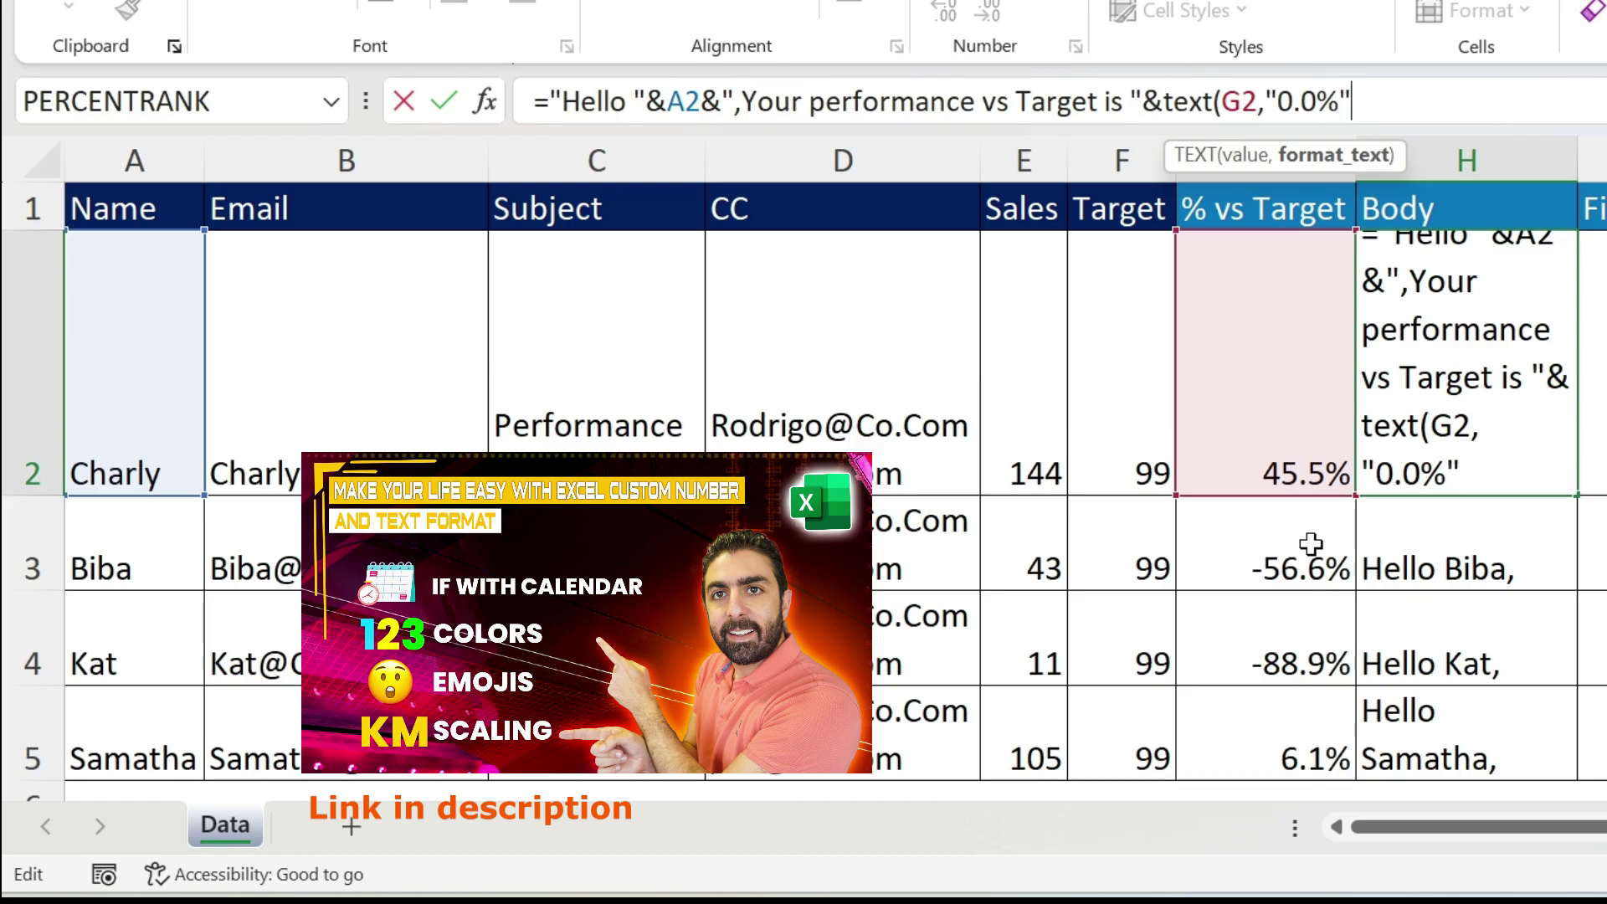
pyautogui.write(')')
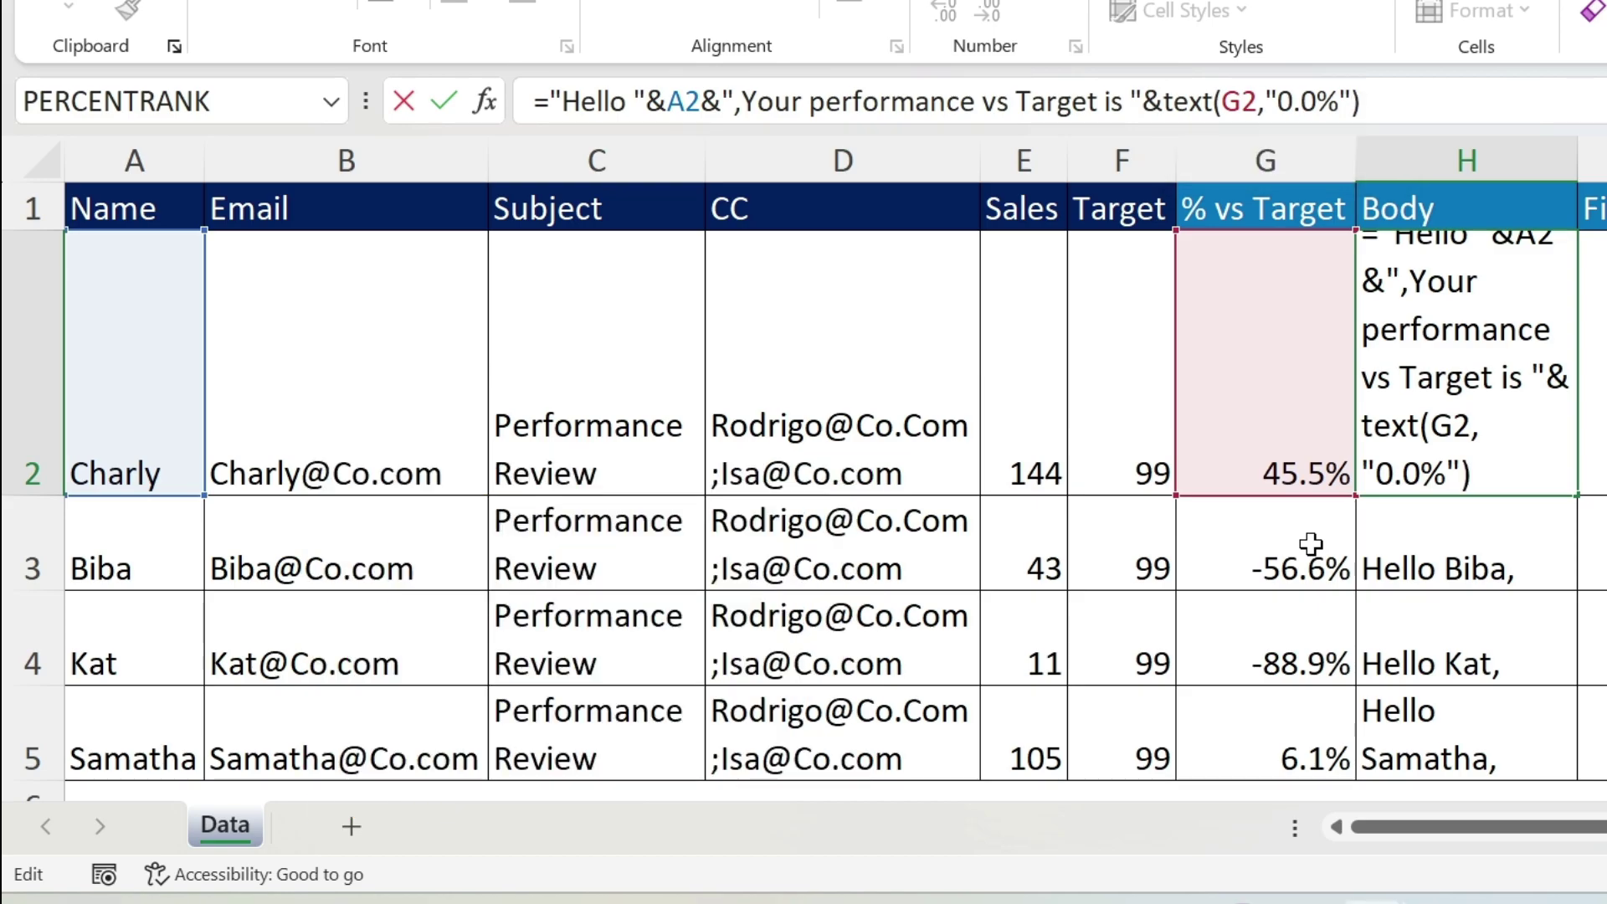
pyautogui.press('Return')
pyautogui.click(1375, 419)
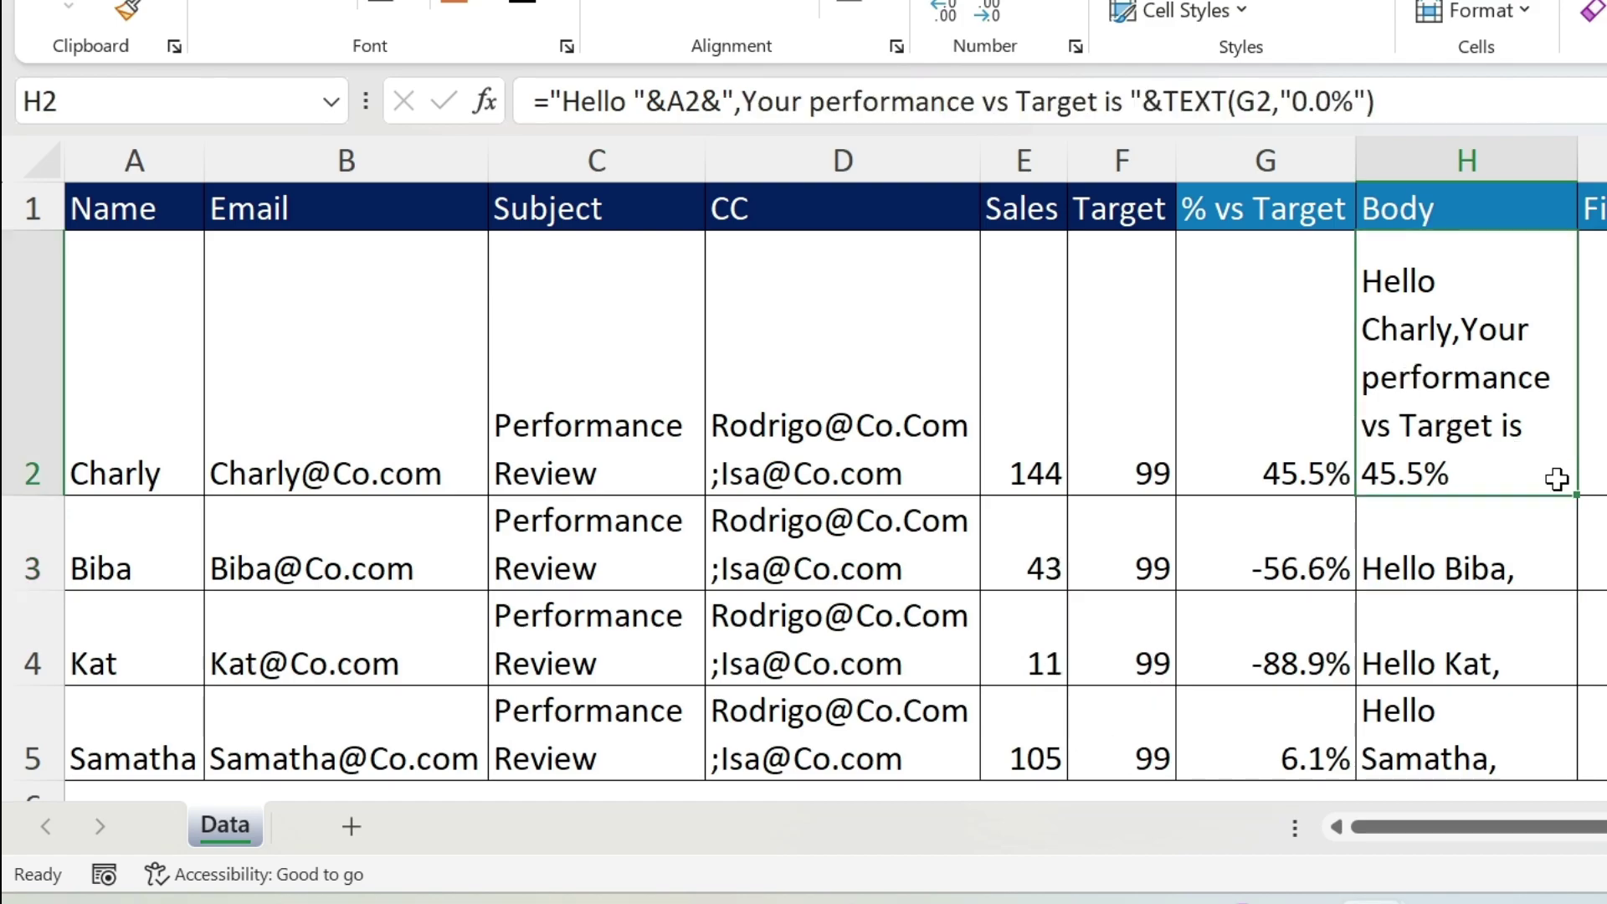
pyautogui.doubleClick(1576, 501)
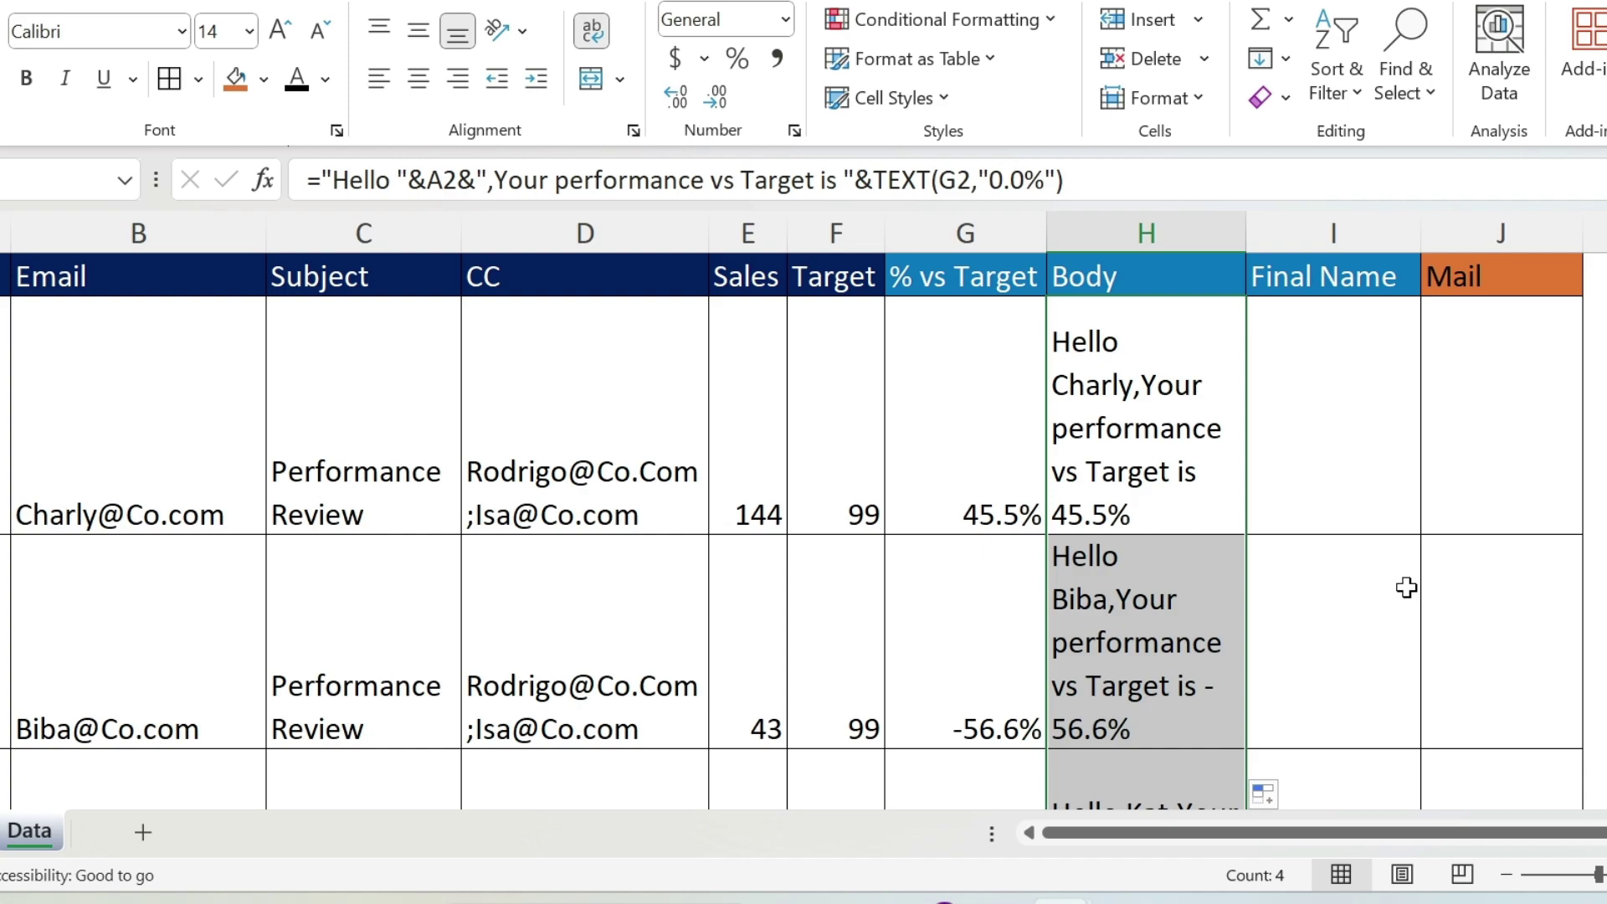
# Step: Enter =IF(E2>=F2,"Amazing!","Looser!") in I2 and fill it down the Final Name column
pyautogui.click(1342, 391)
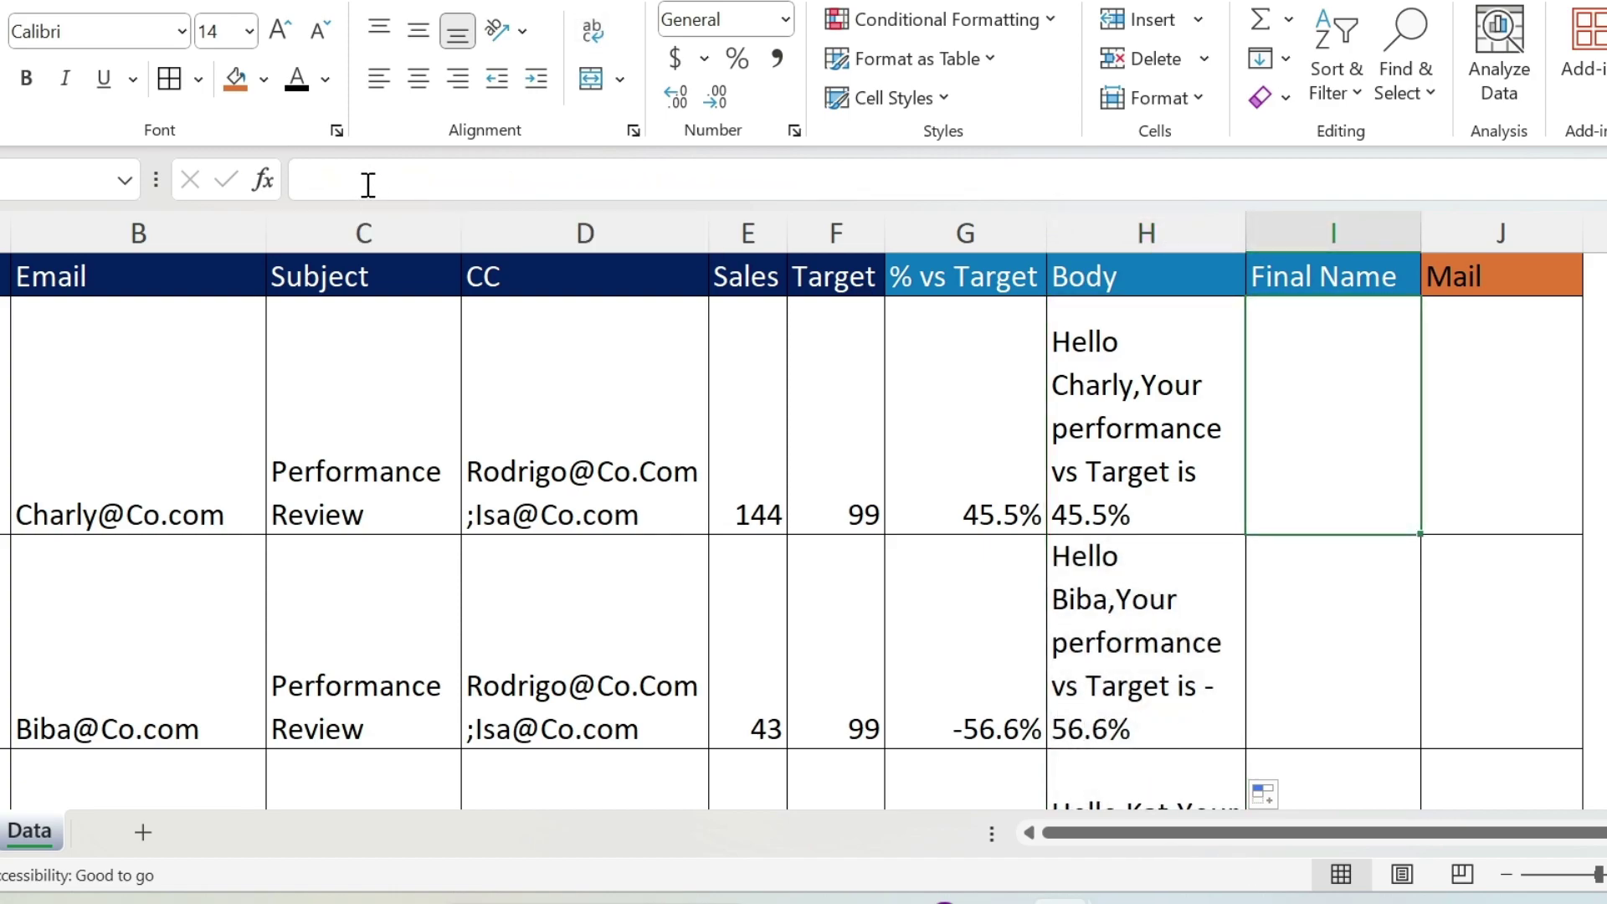
pyautogui.write('=if(')
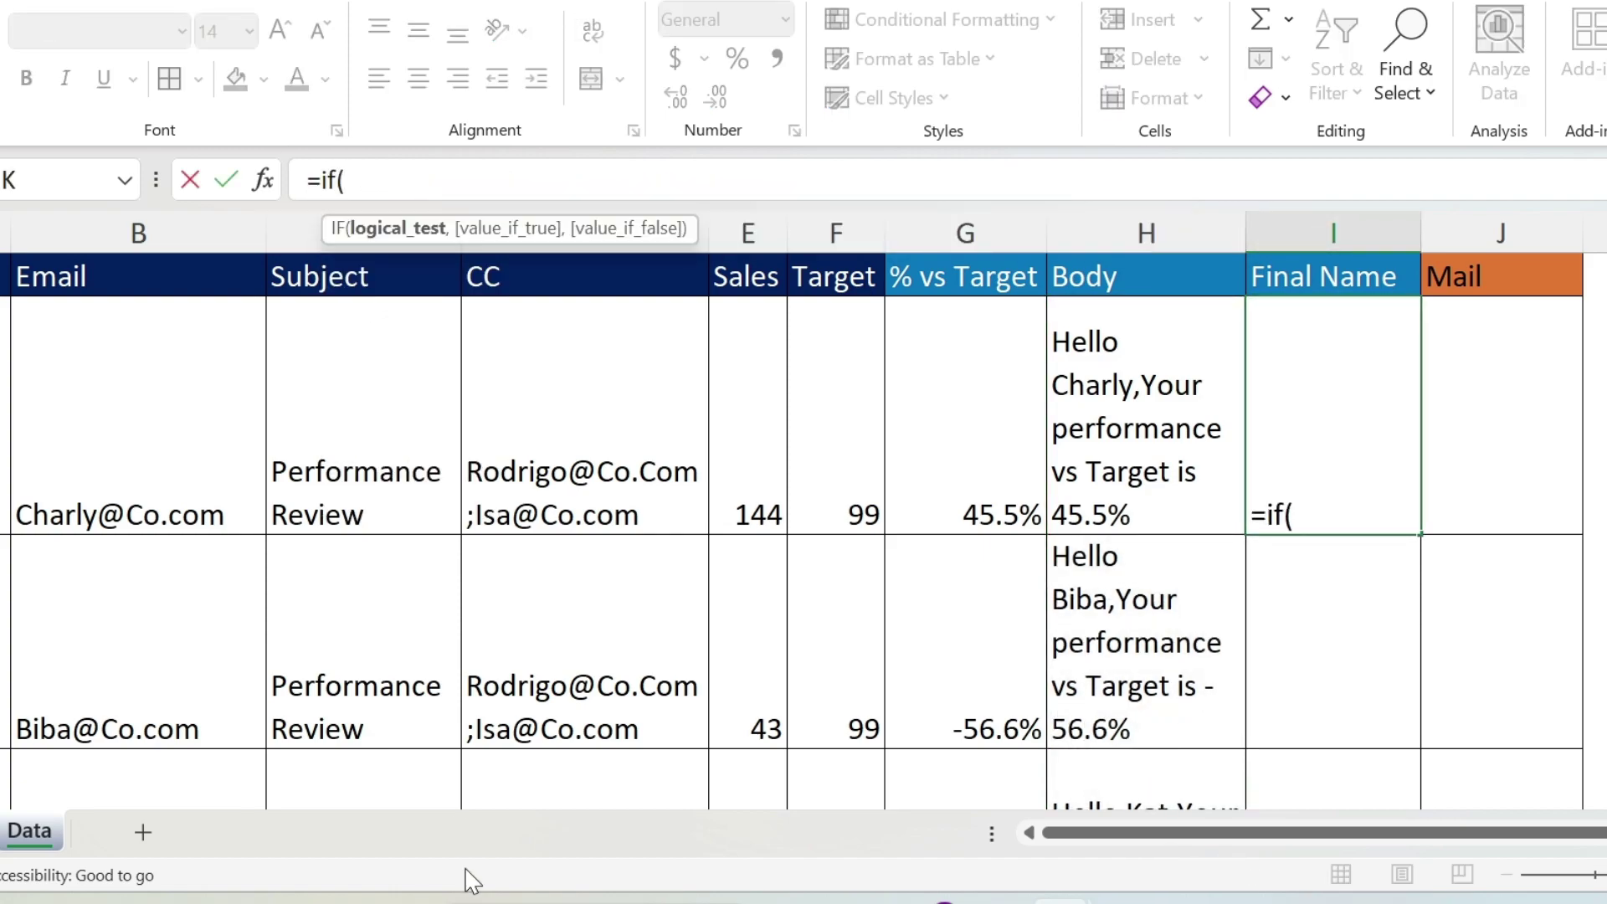
pyautogui.click(754, 365)
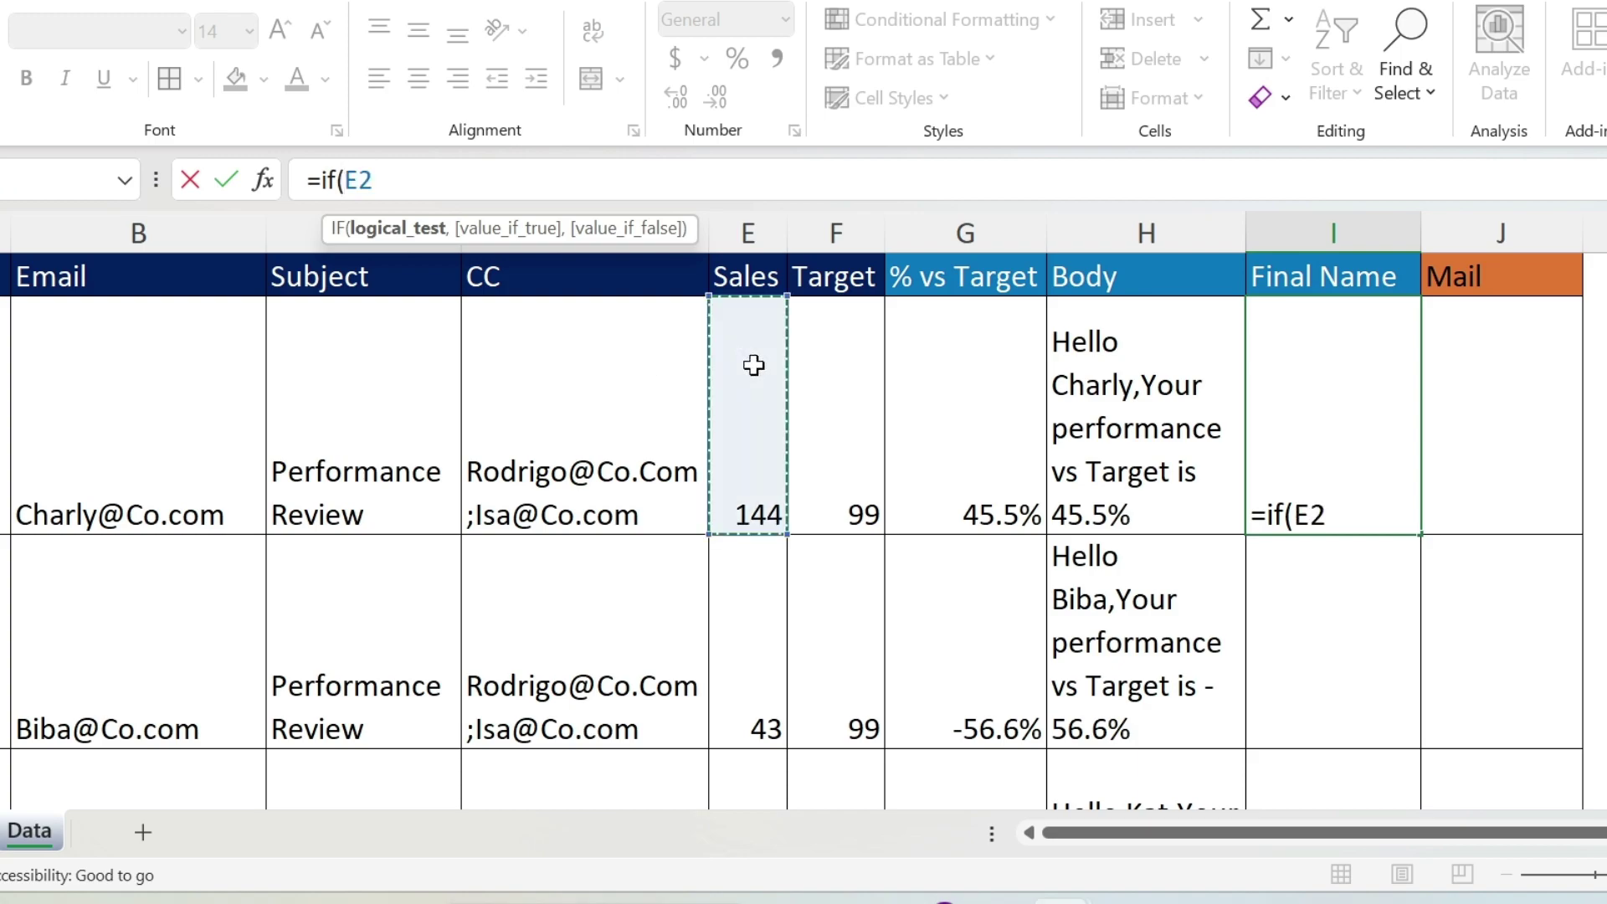
pyautogui.write('>=')
pyautogui.click(827, 383)
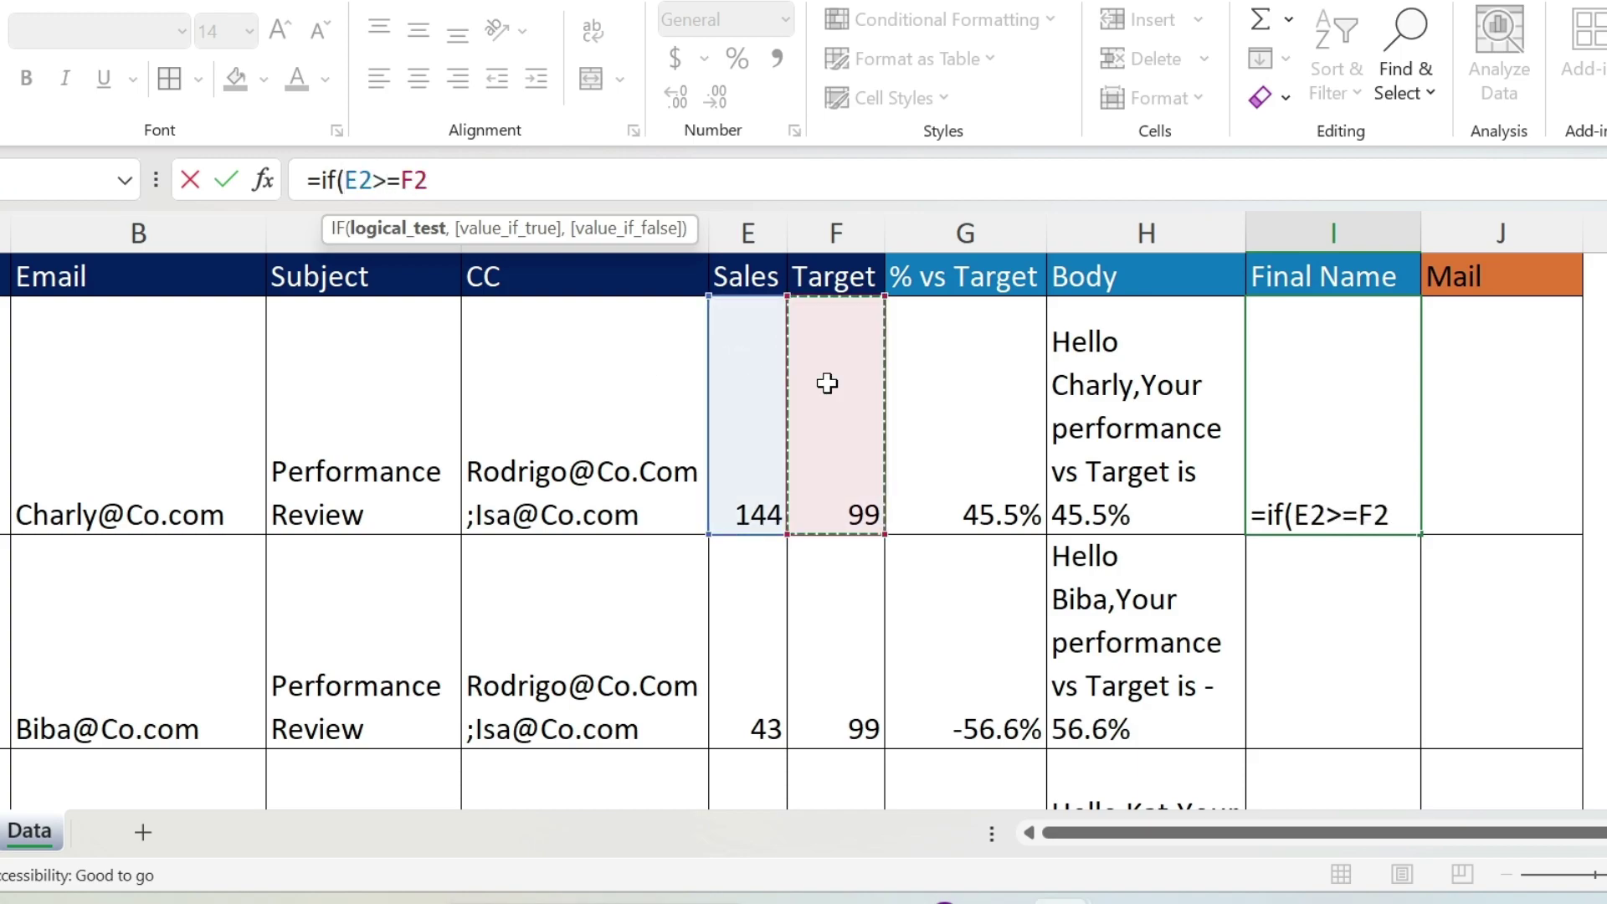
pyautogui.write(',"Am')
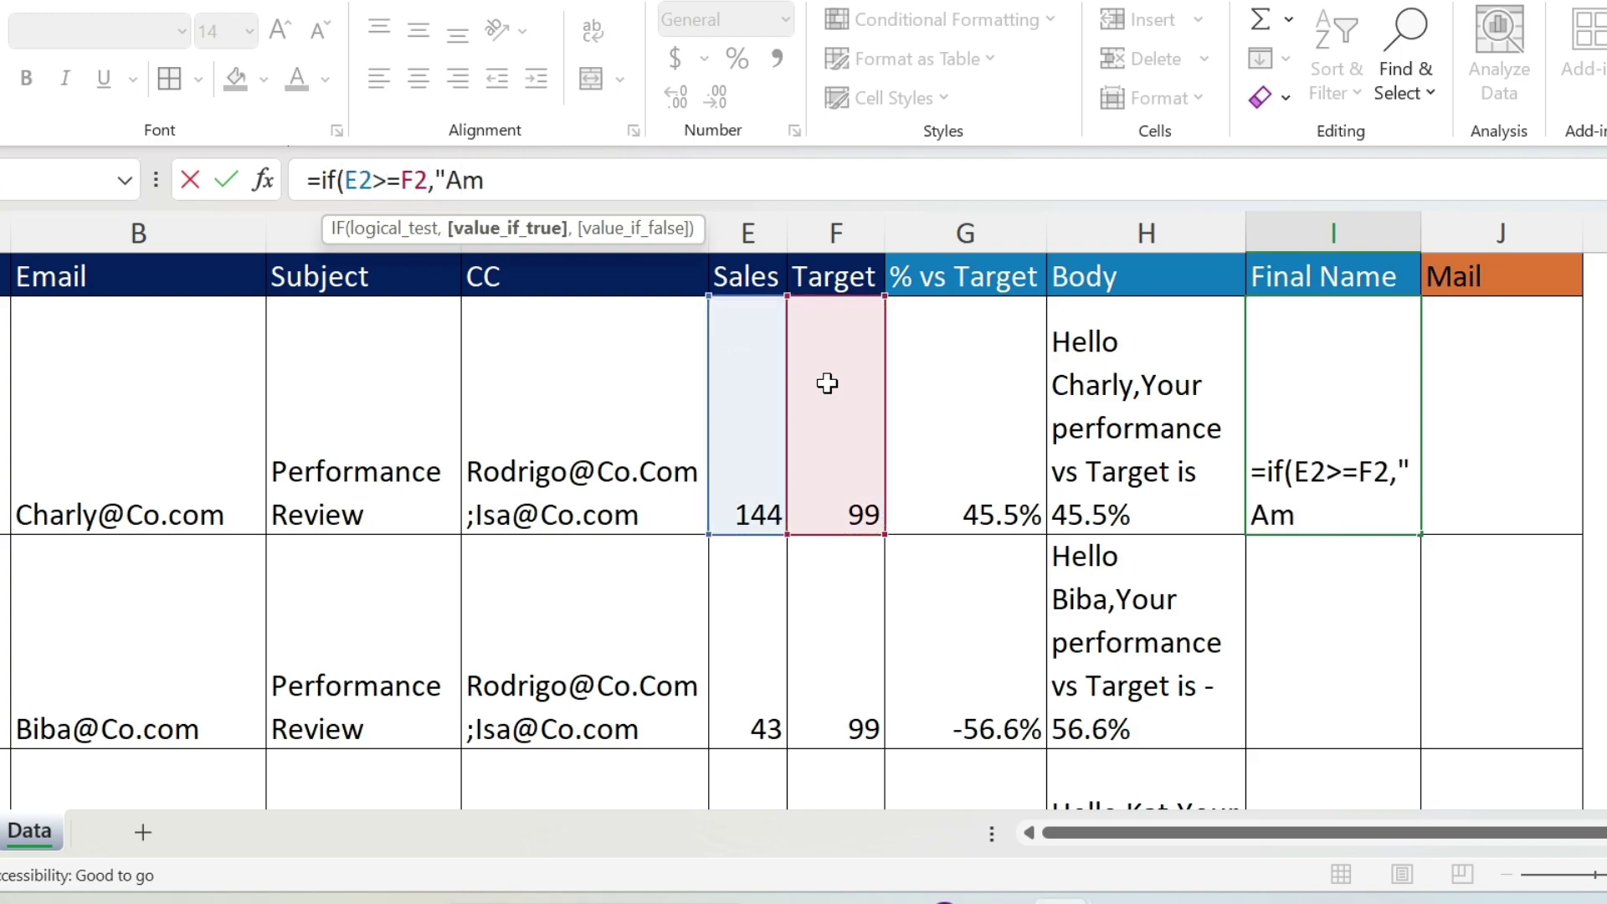
pyautogui.write('azing!"')
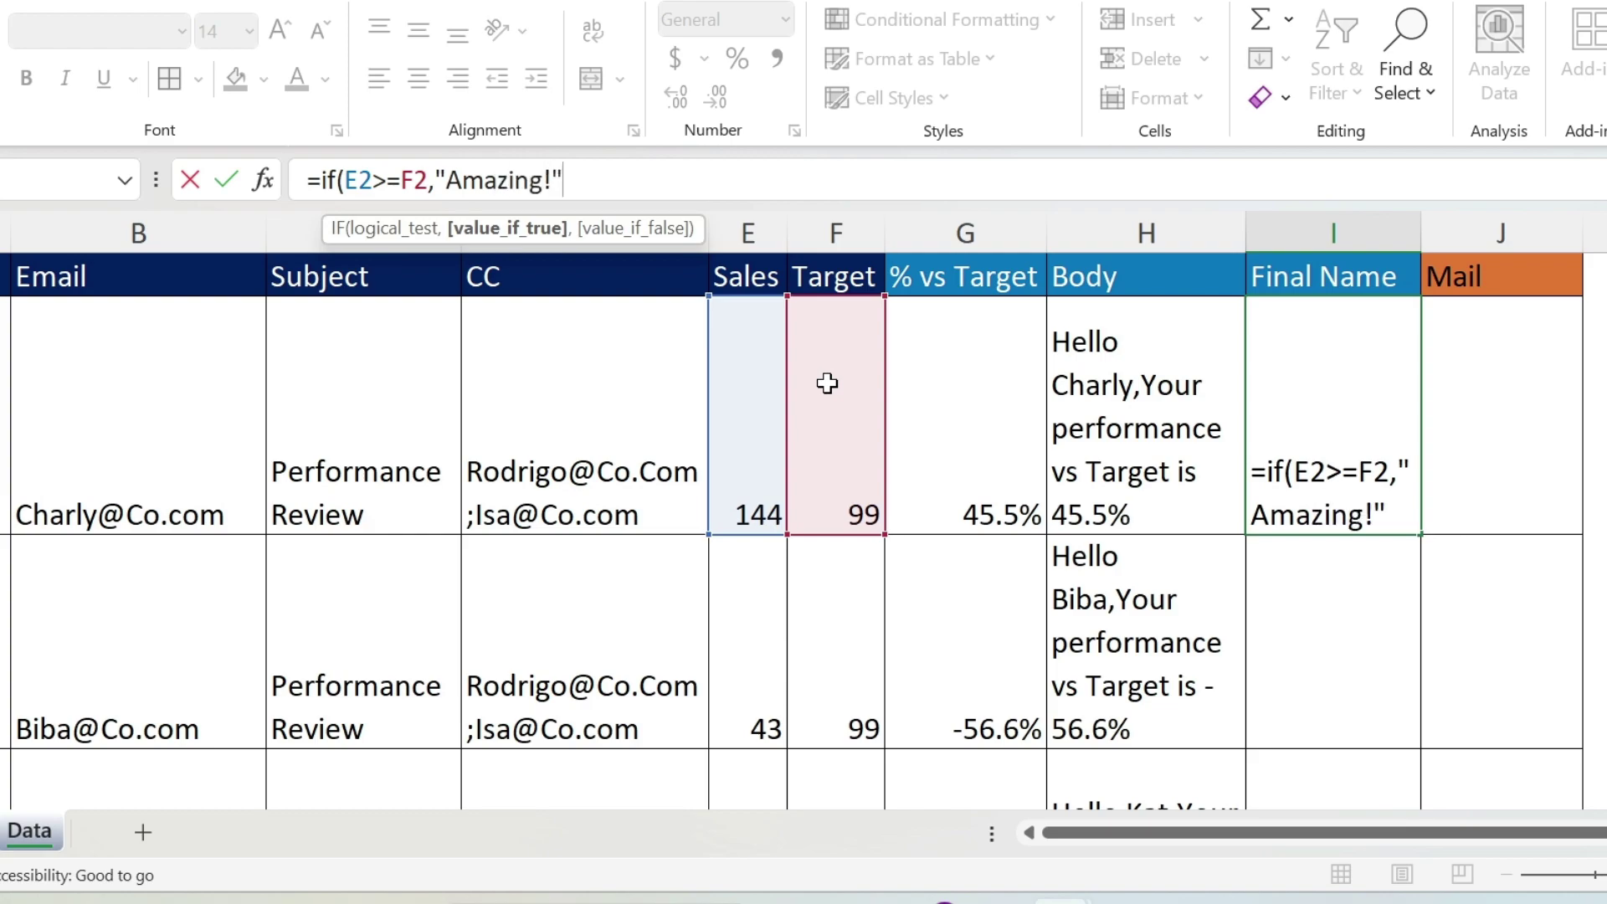
pyautogui.write(',"Looser!')
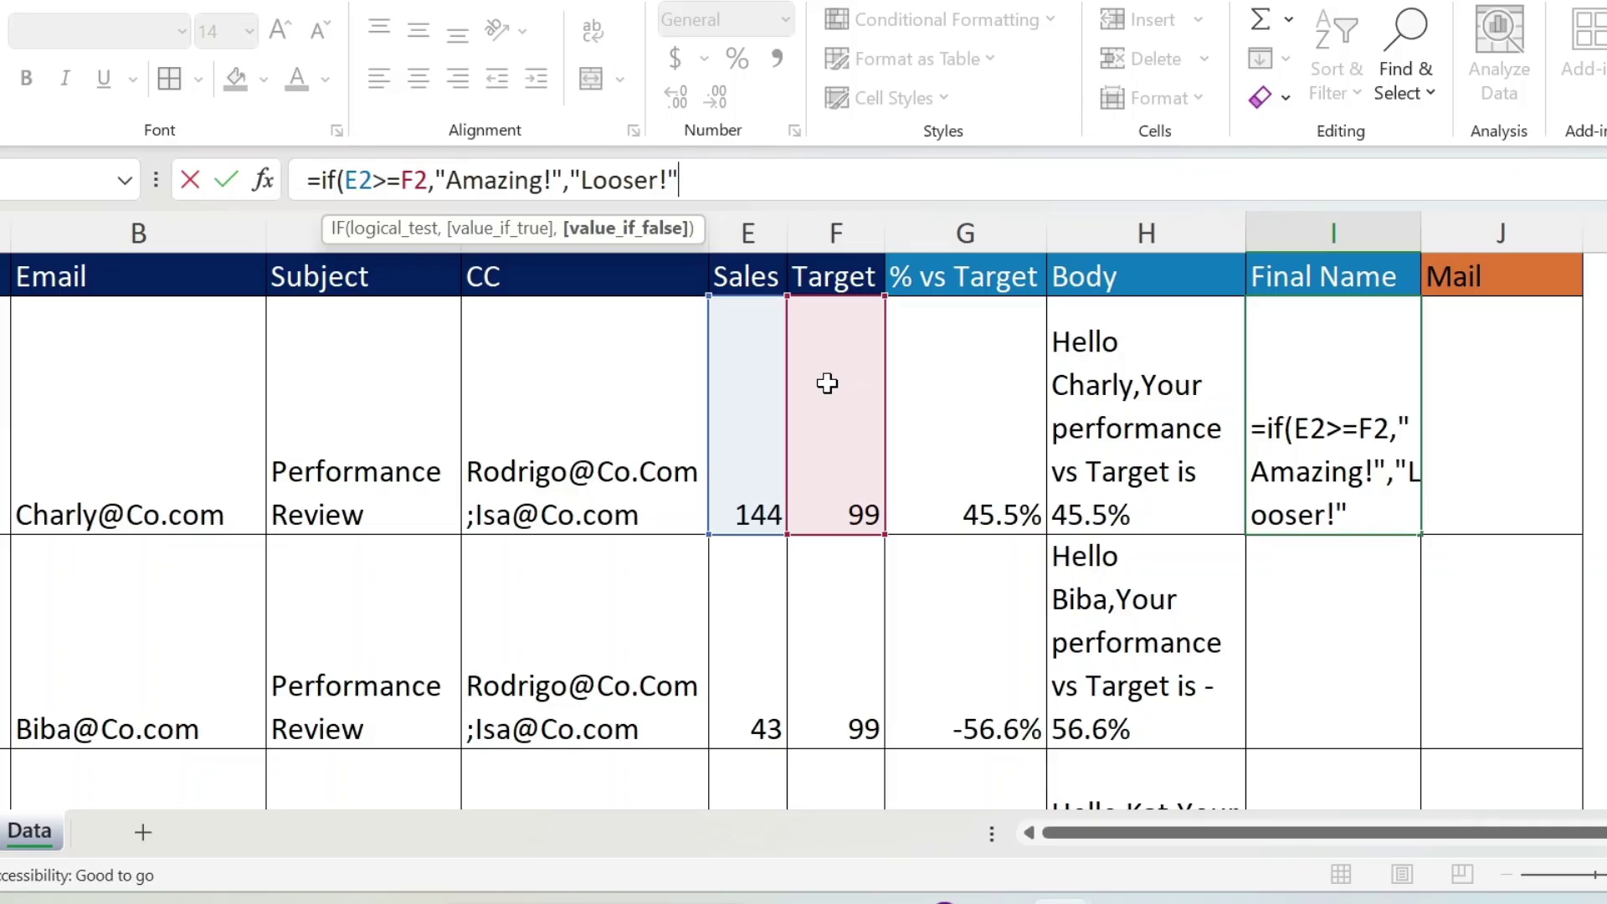
pyautogui.write(')')
pyautogui.press('Return')
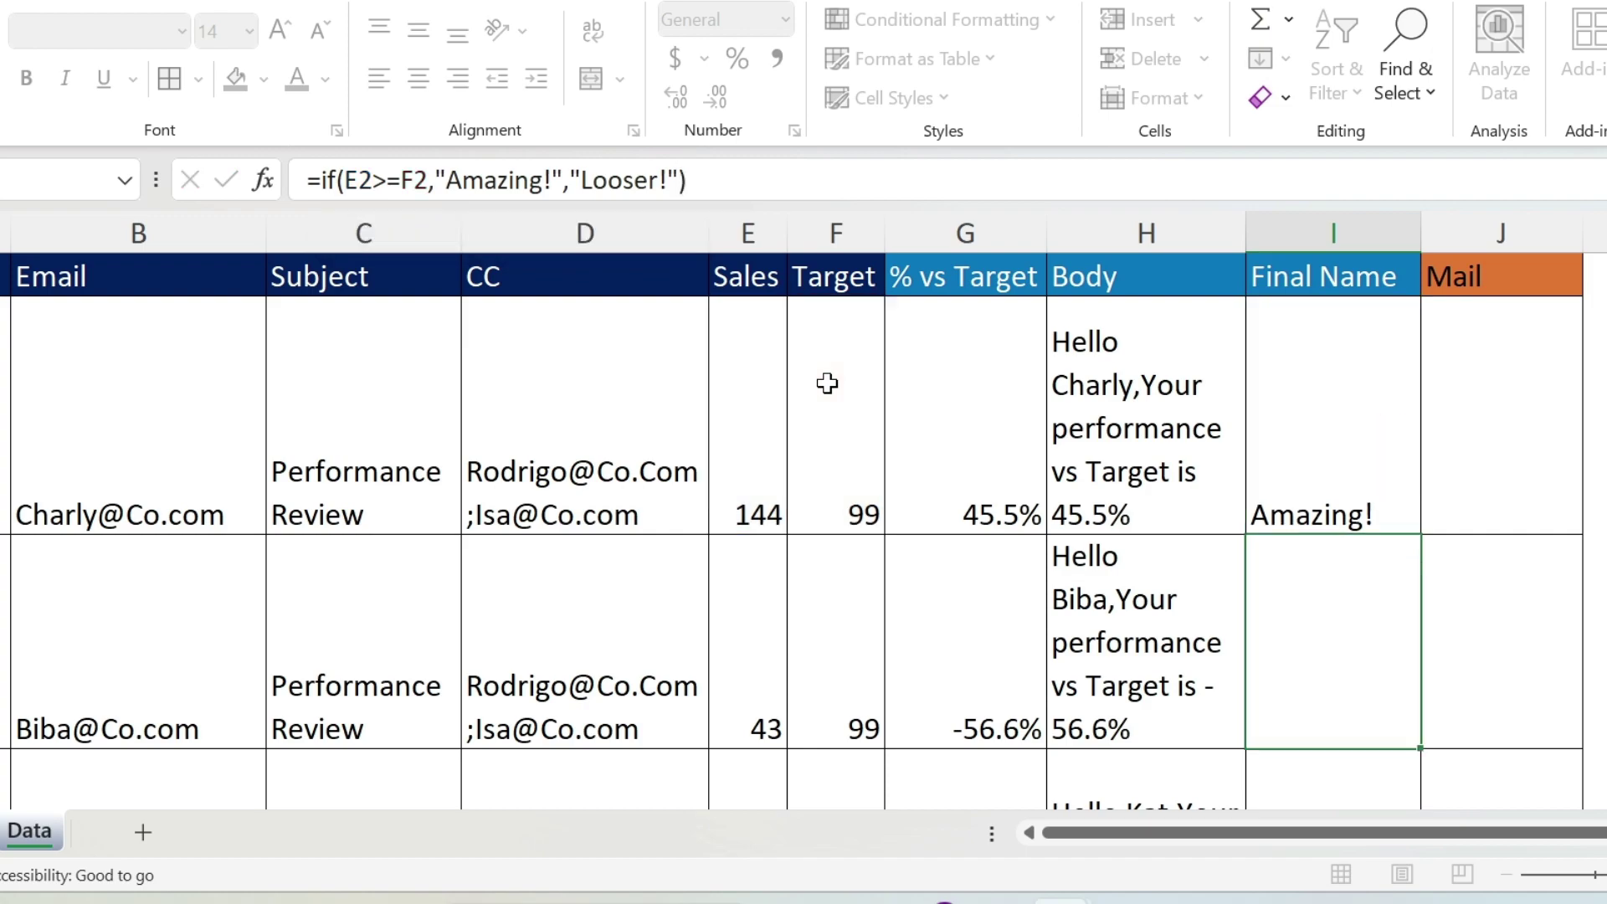
pyautogui.click(1393, 428)
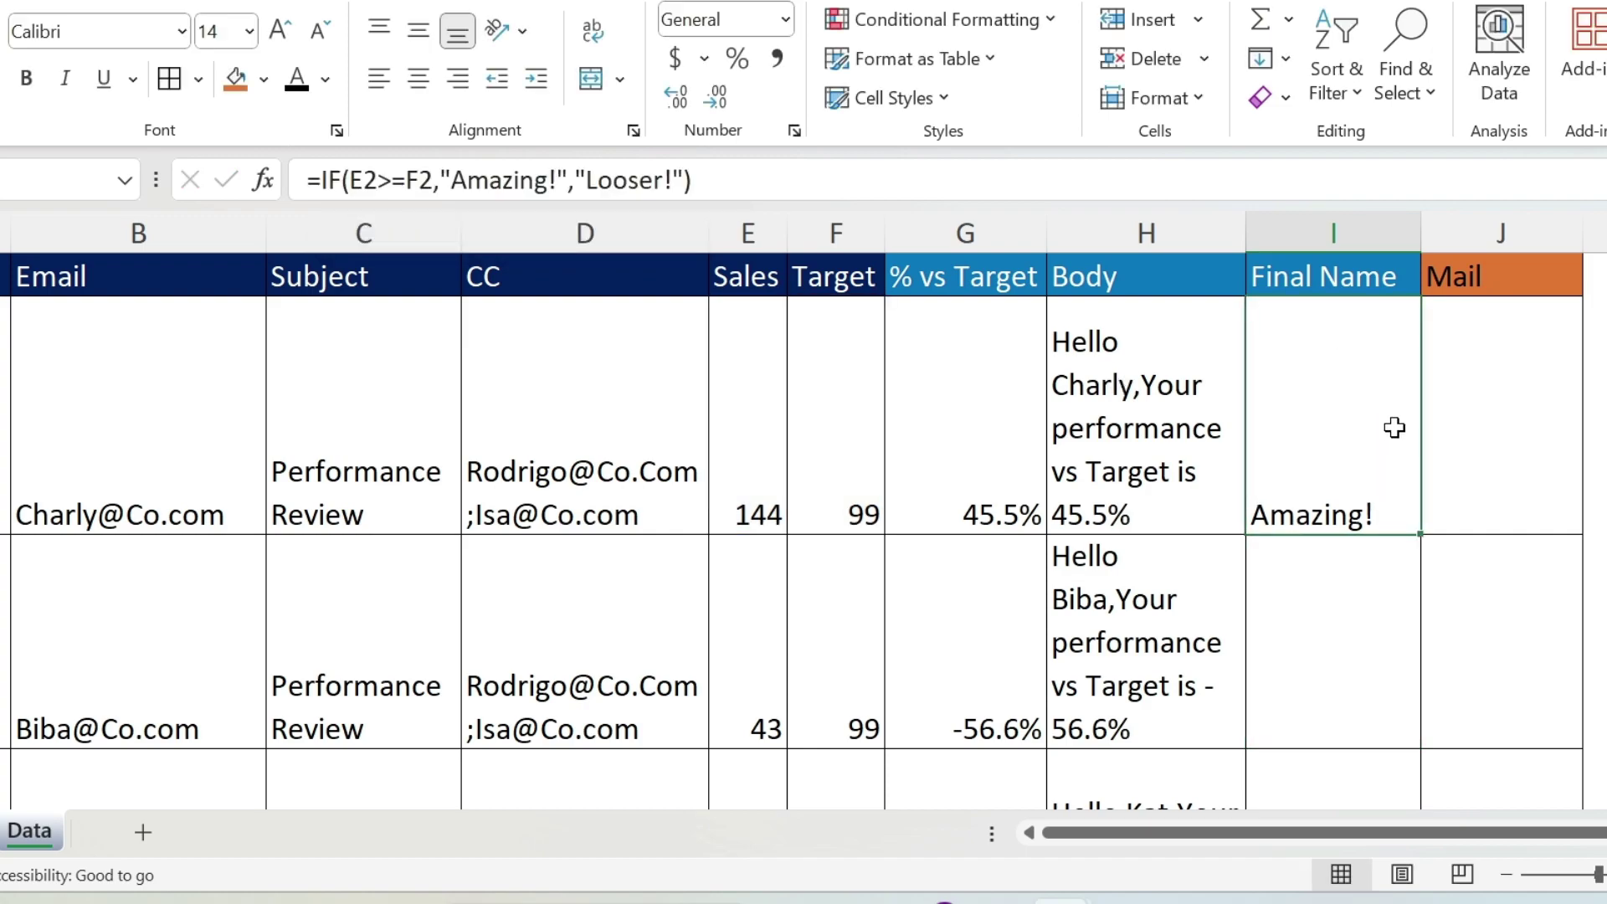
pyautogui.doubleClick(1421, 534)
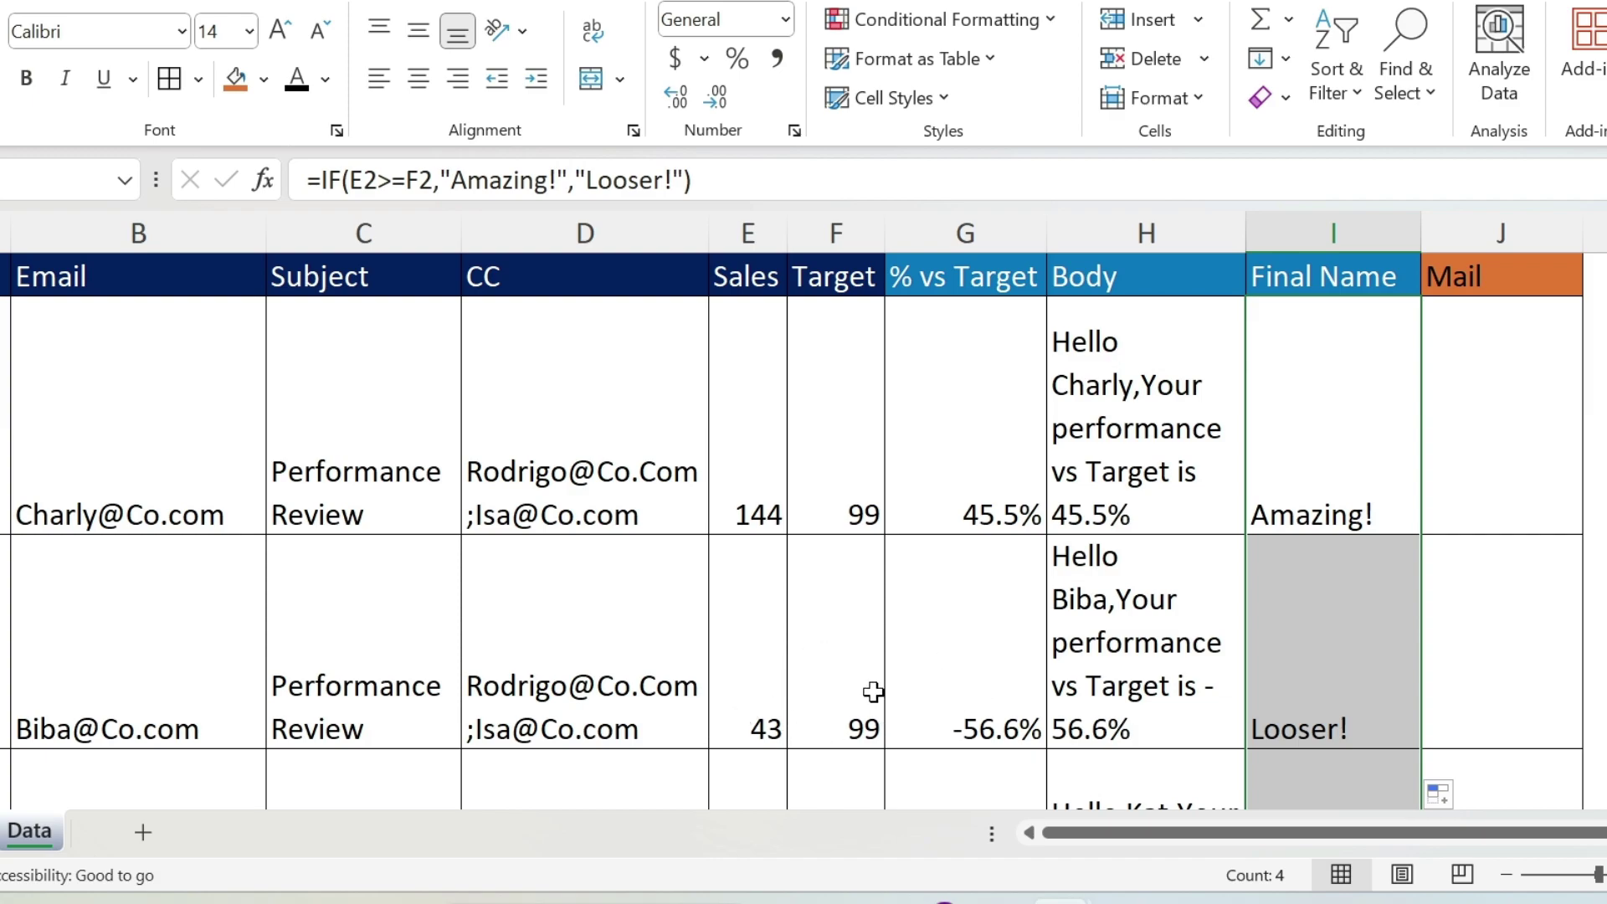
# Step: Enter =HYPERLINK("mailto:"&B2,I2) in J2 and test the resulting Amazing! link
pyautogui.click(1460, 354)
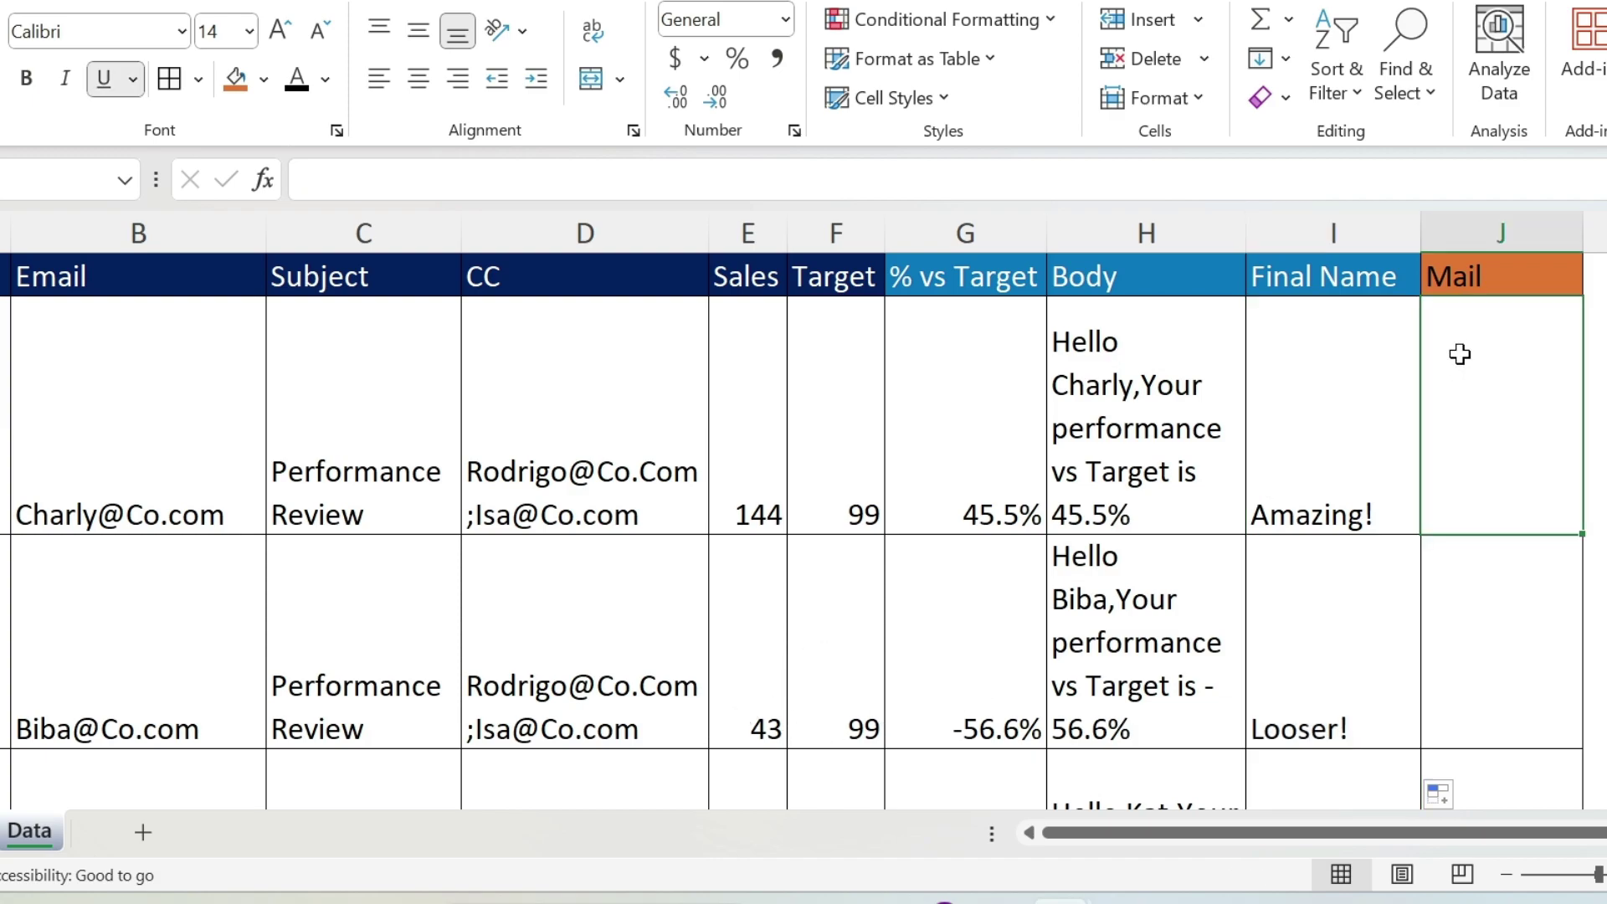
pyautogui.click(326, 172)
pyautogui.write('=hyp')
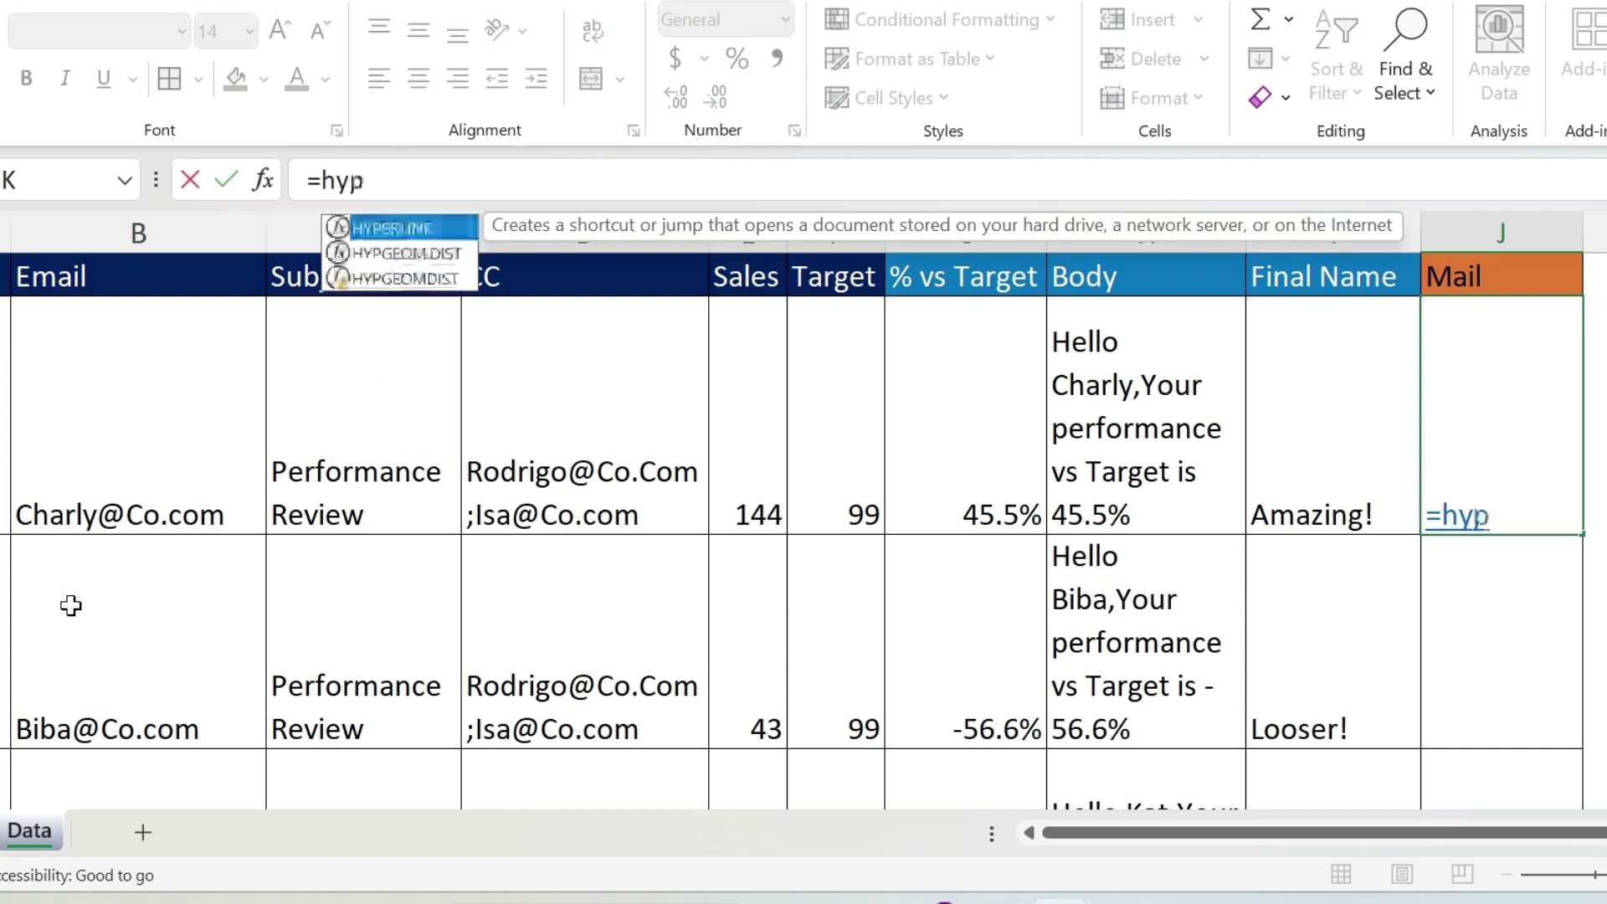
pyautogui.write('erlink(')
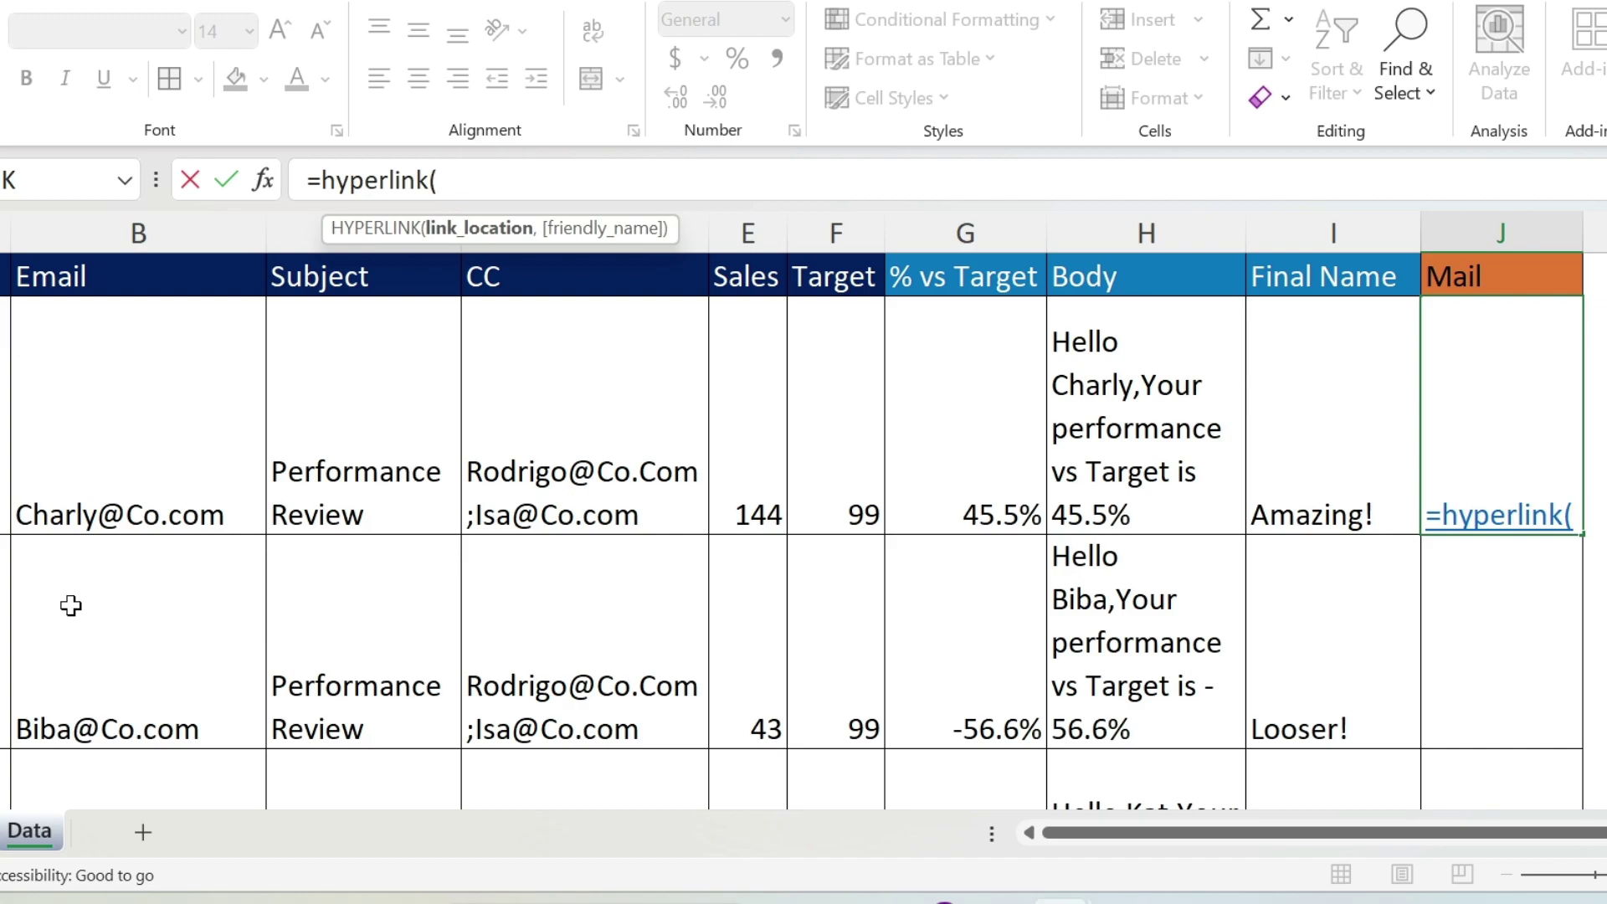
pyautogui.write('"mailt')
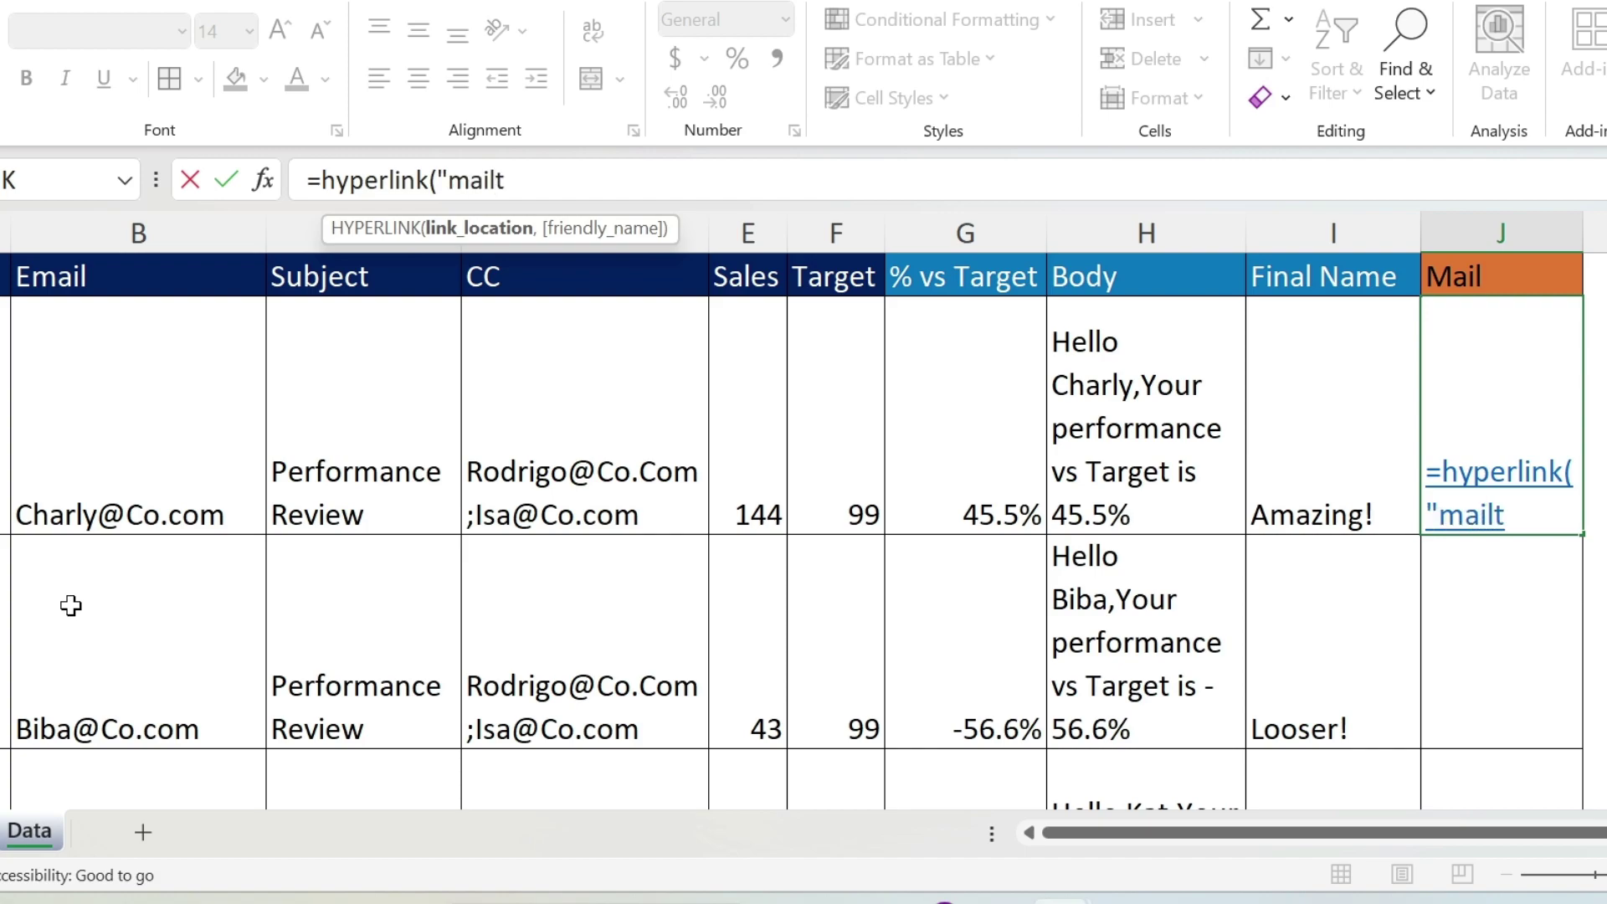
pyautogui.write('o:"&')
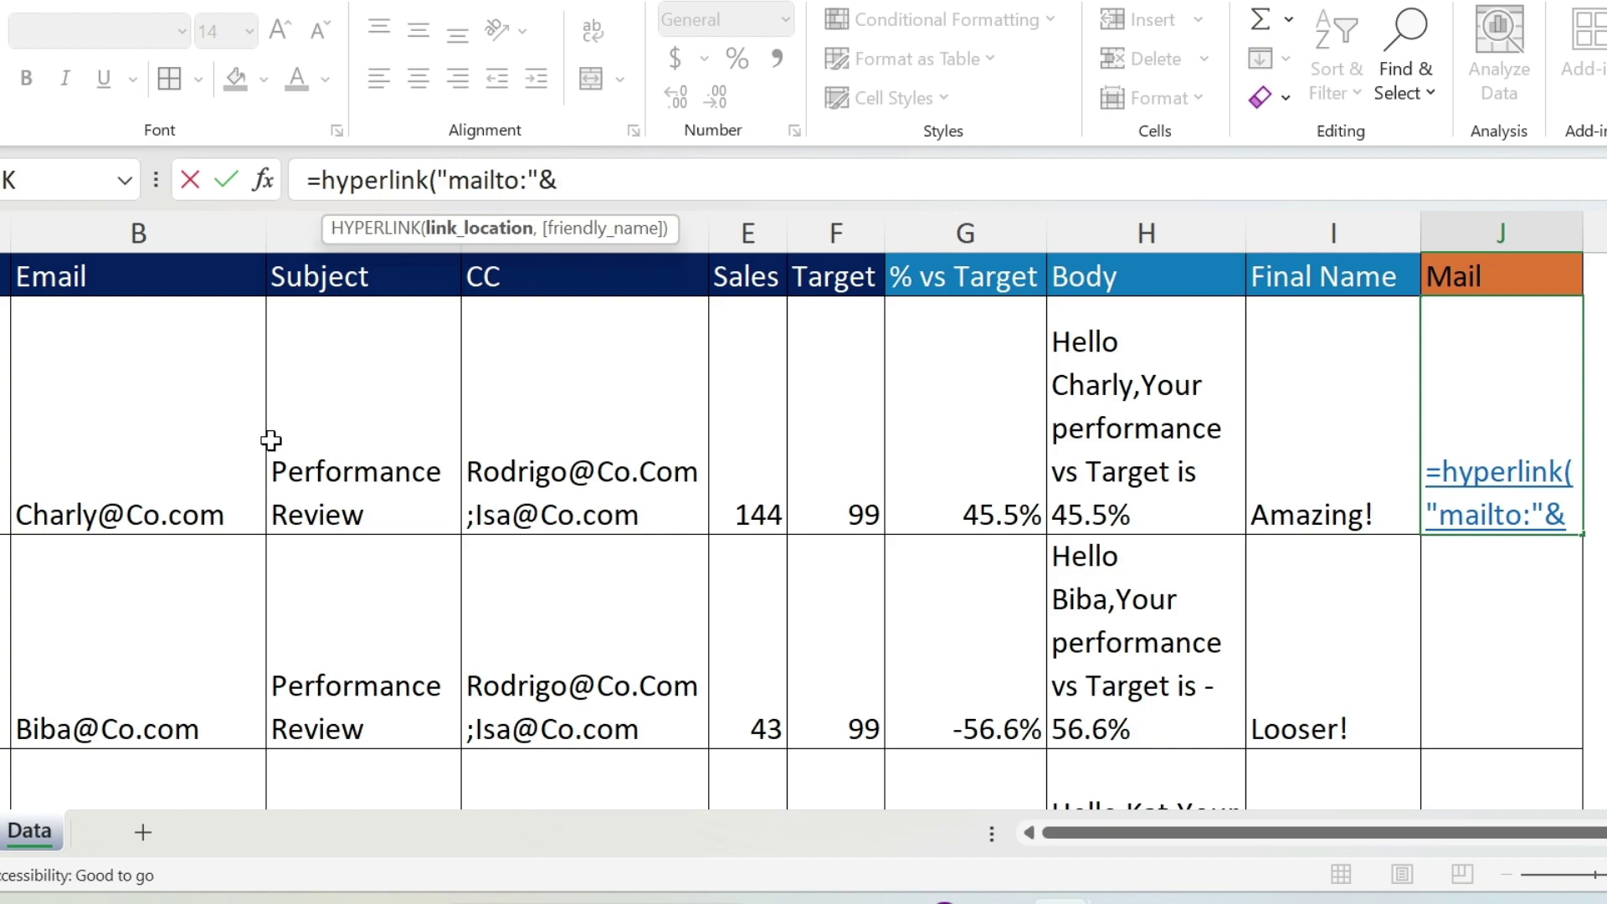
pyautogui.click(143, 390)
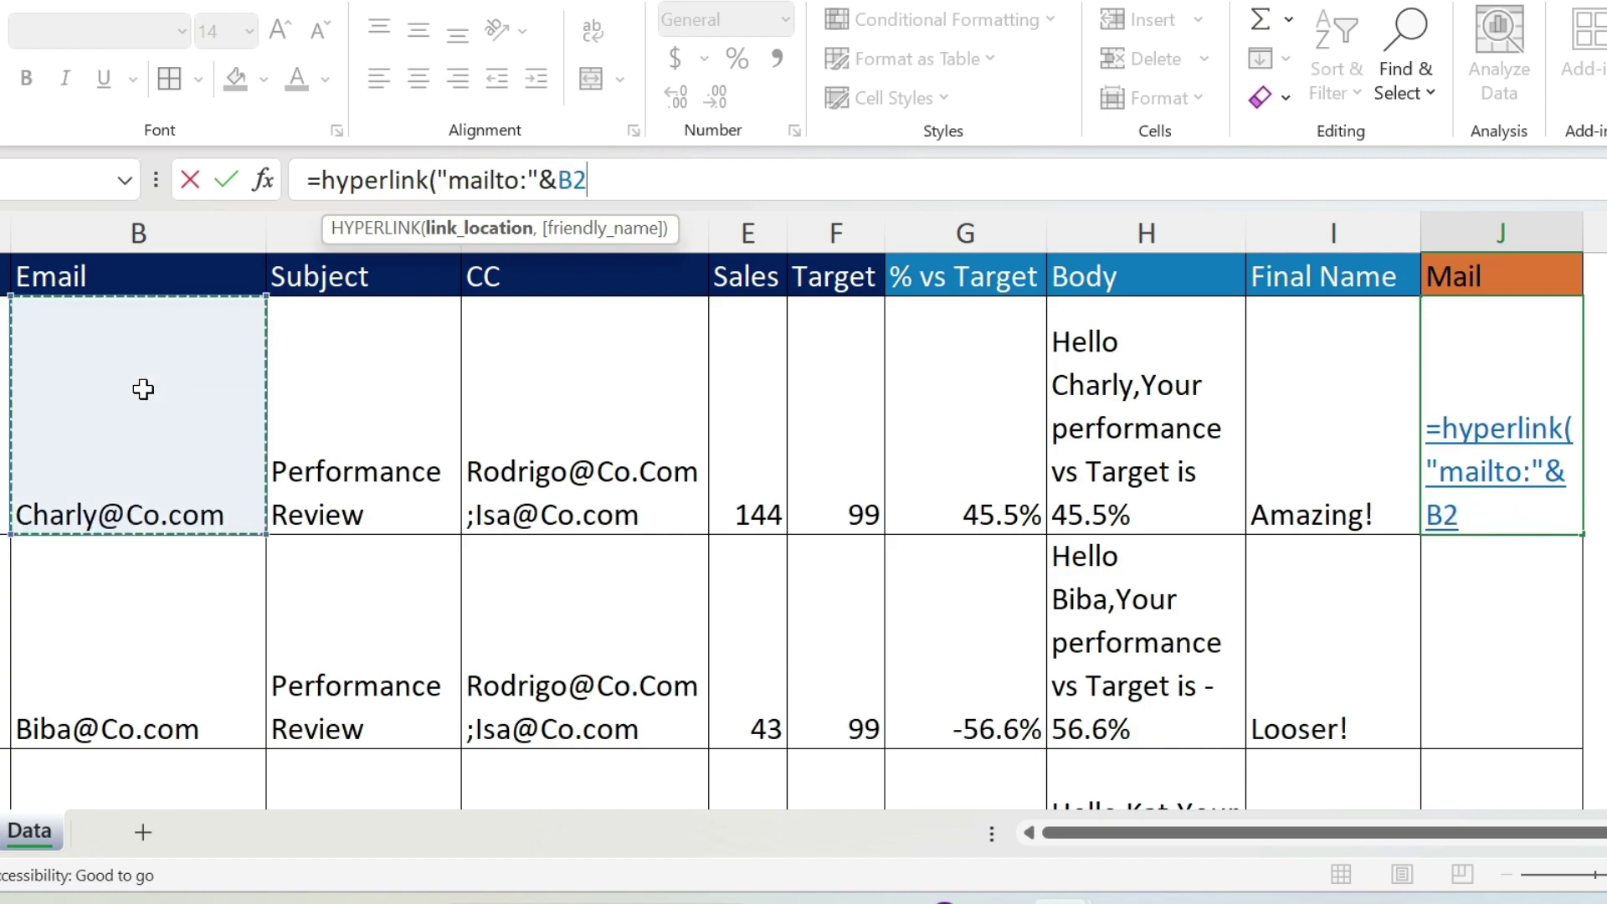
pyautogui.write(',')
pyautogui.click(1383, 372)
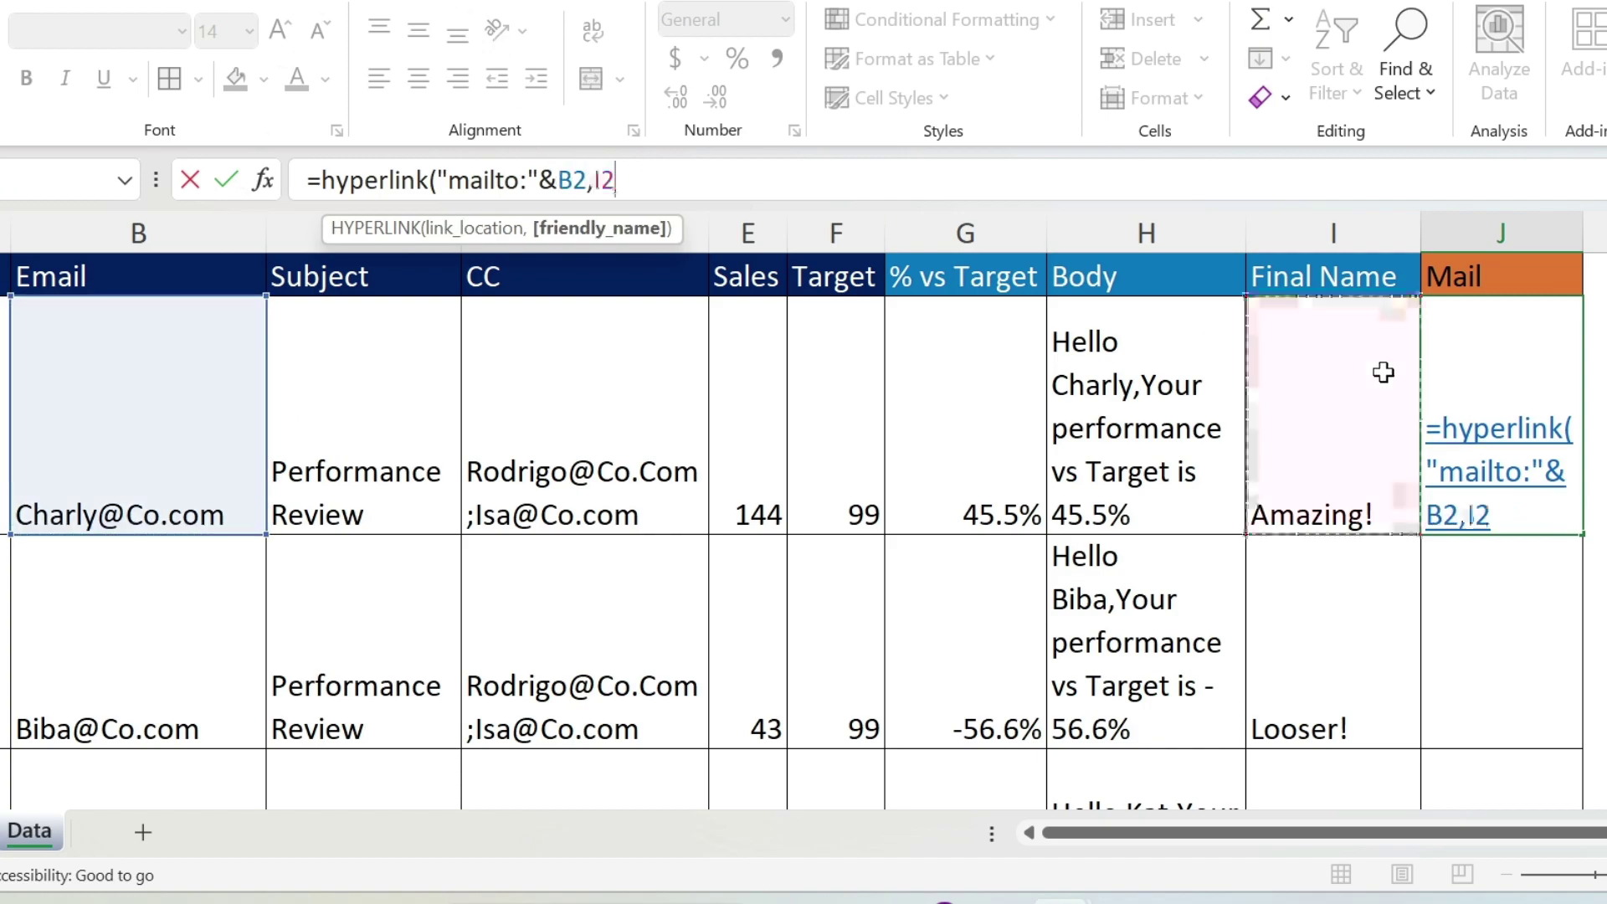
pyautogui.write(')')
pyautogui.press('Return')
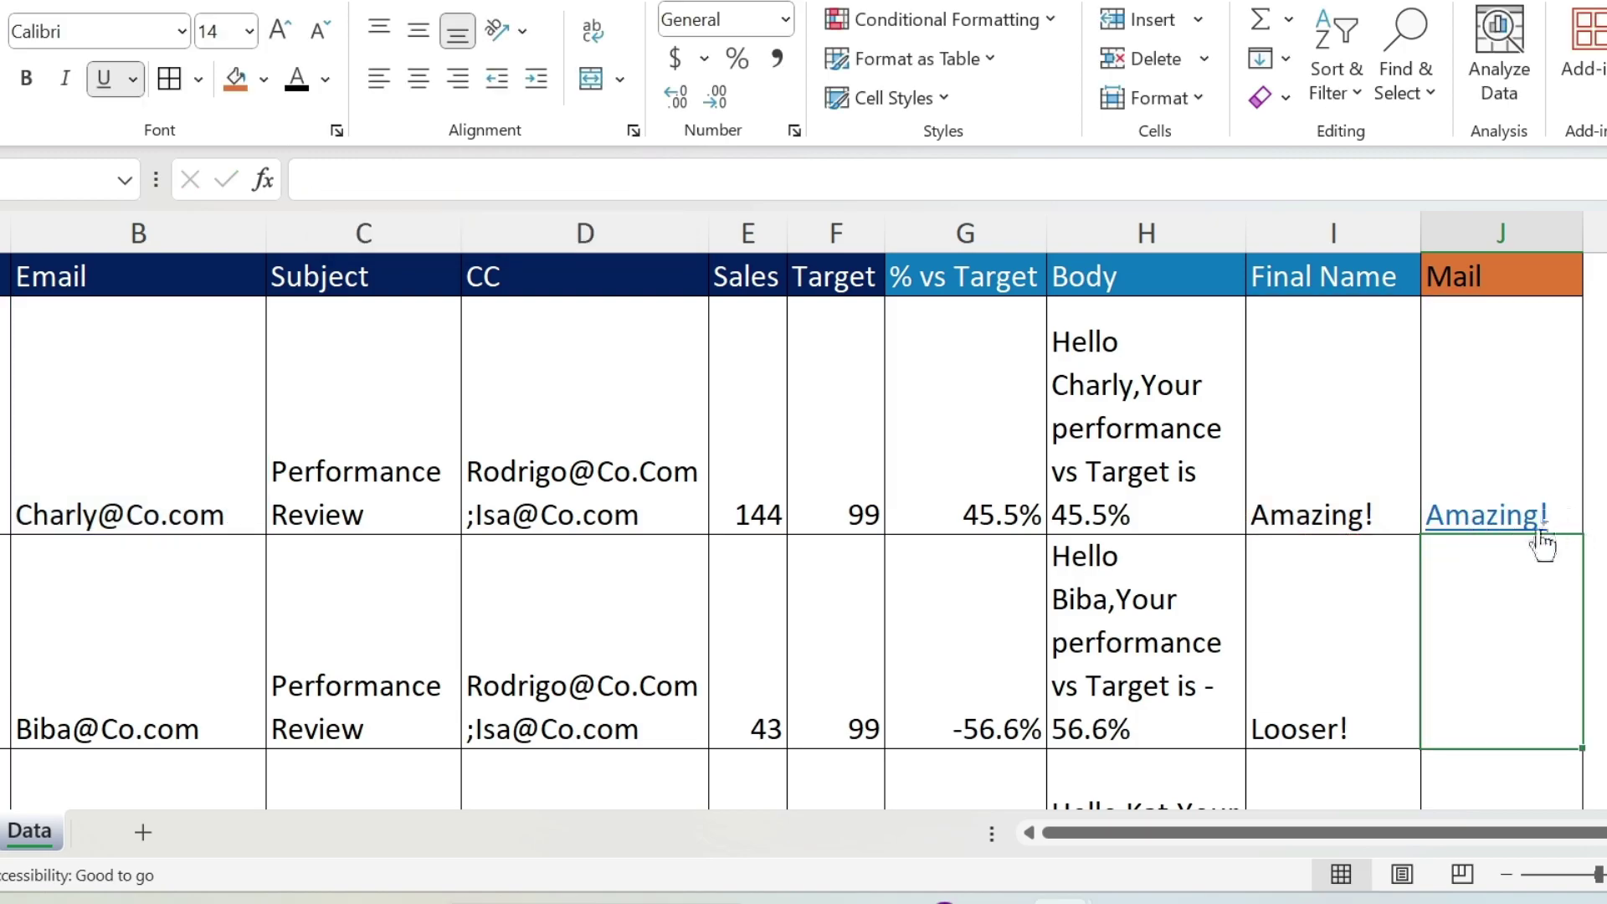
pyautogui.click(1461, 529)
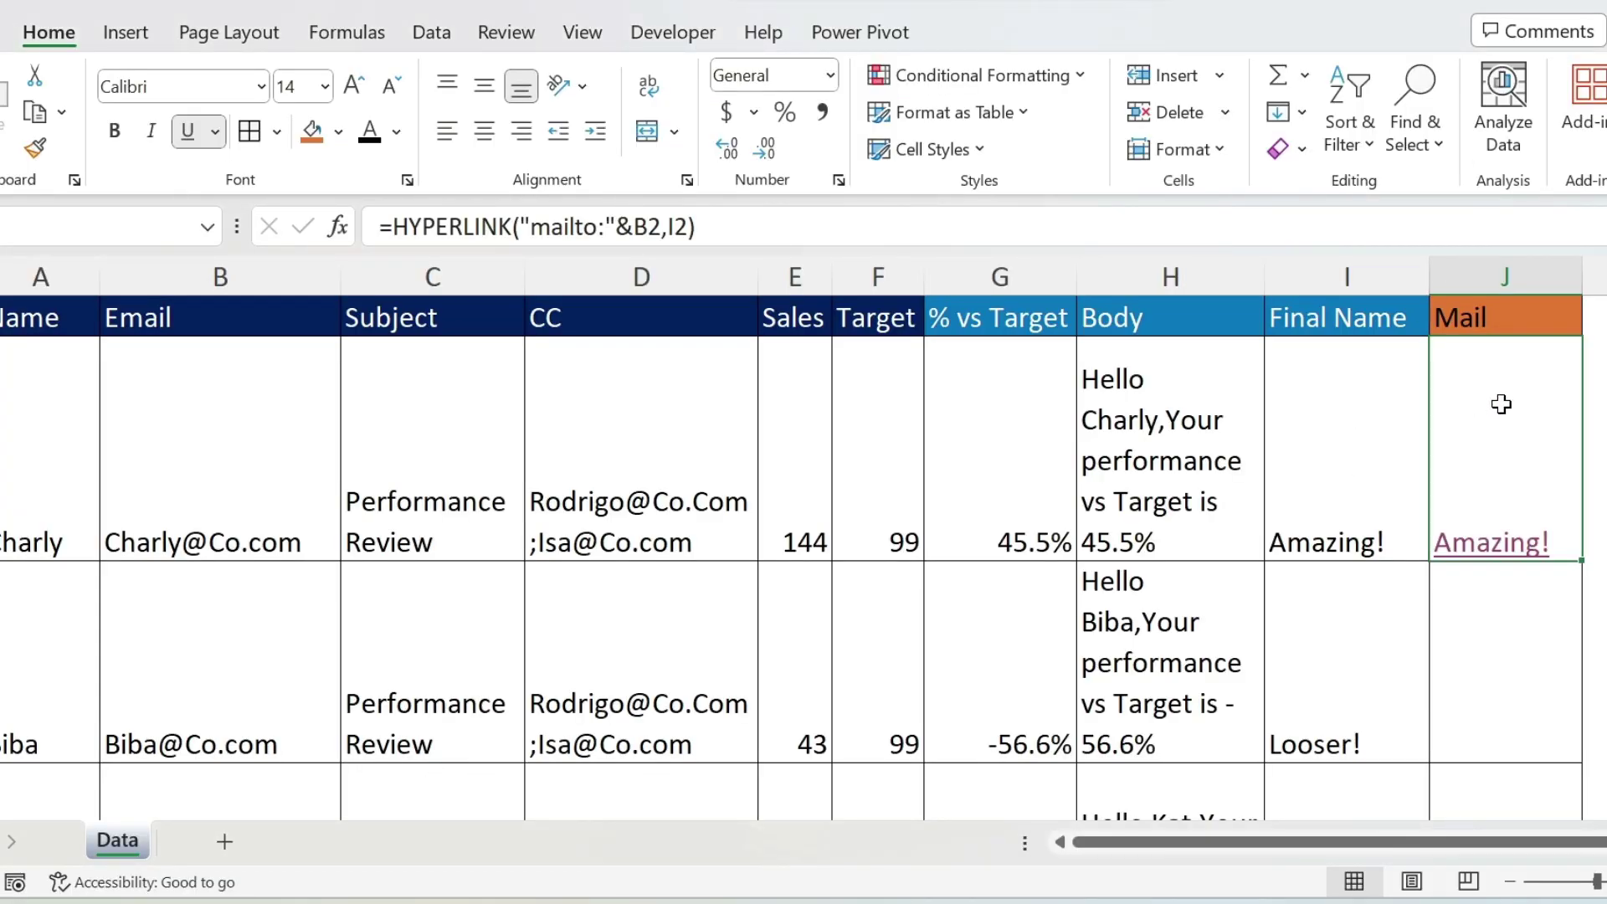
# Step: Insert &"?subject="&C2 after B2 in J2's HYPERLINK formula and test the link
pyautogui.click(687, 227)
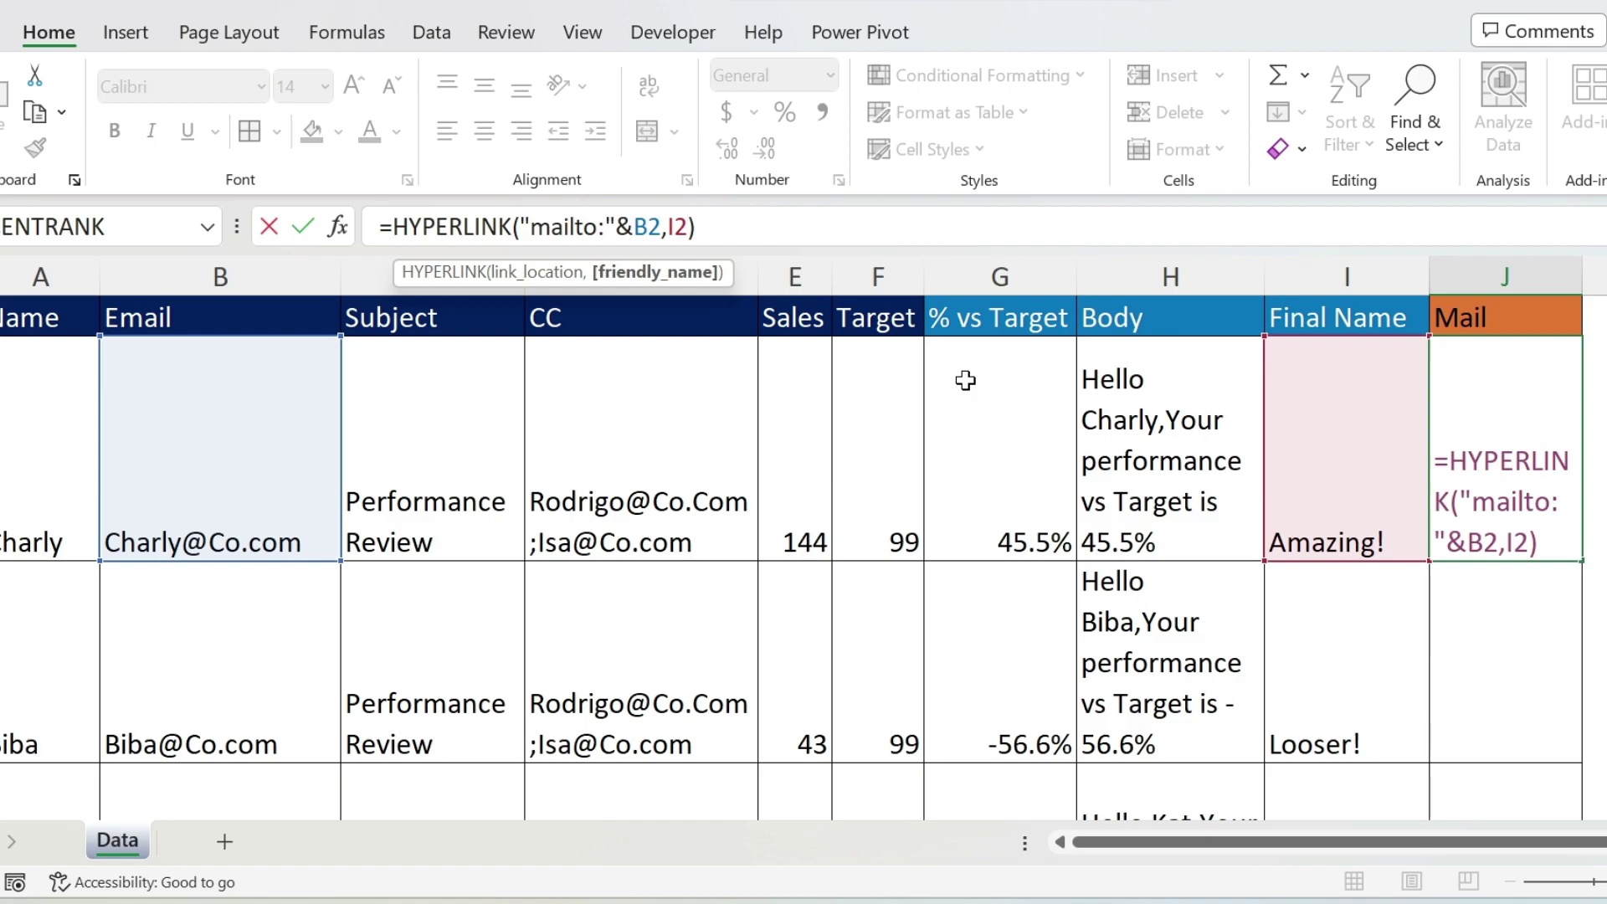
pyautogui.click(662, 226)
pyautogui.write('&"')
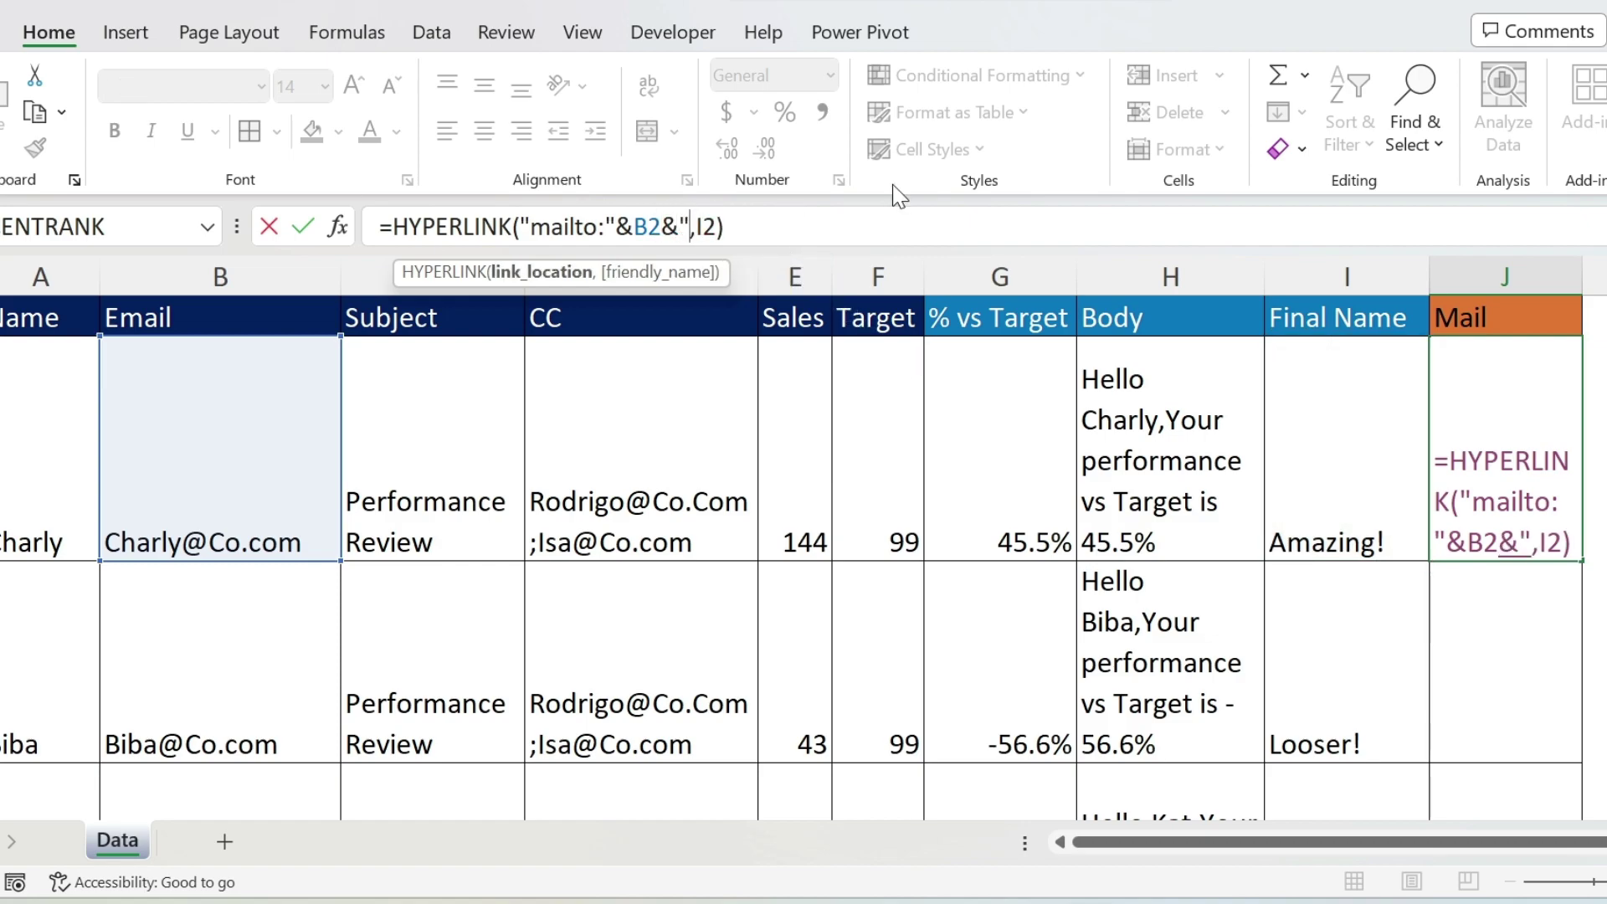
pyautogui.write('?')
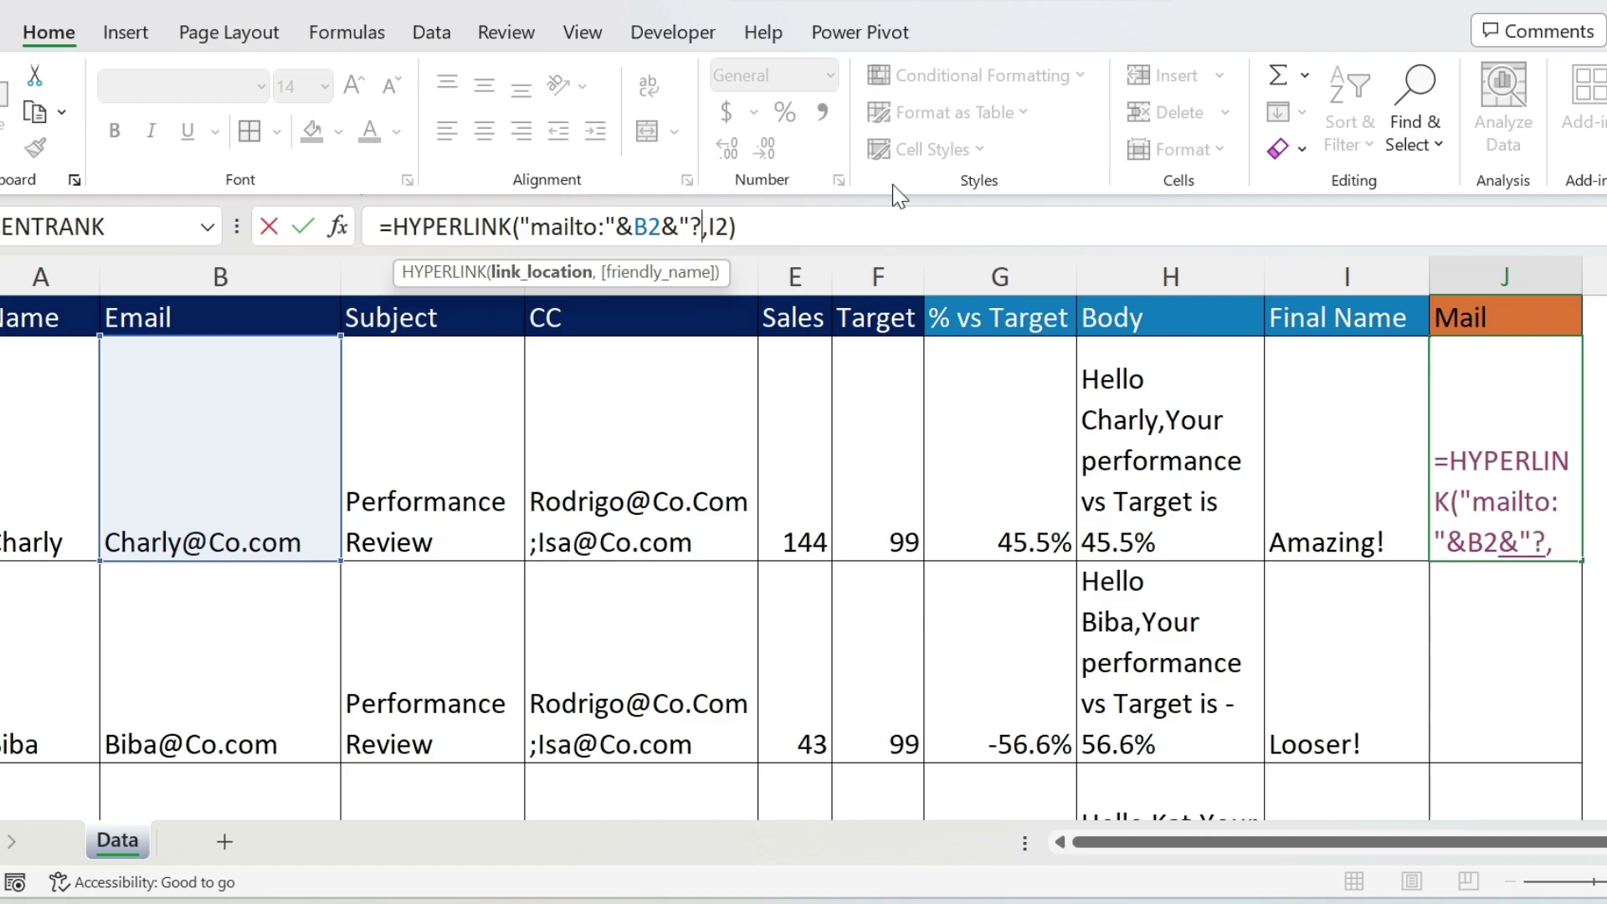
pyautogui.write('subject')
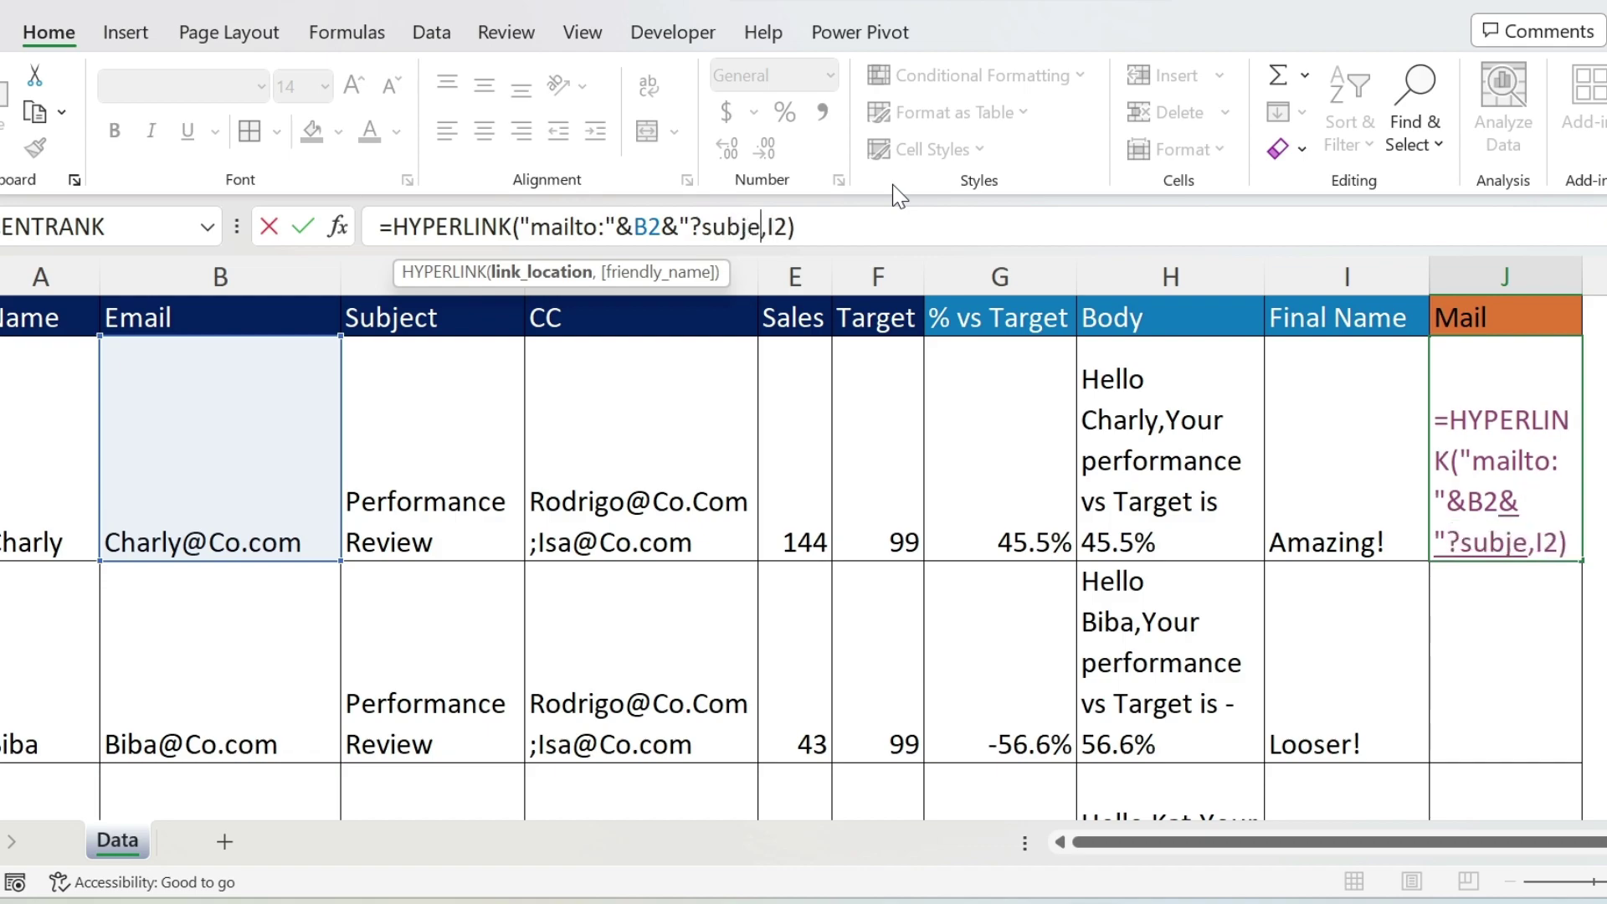
pyautogui.write('=')
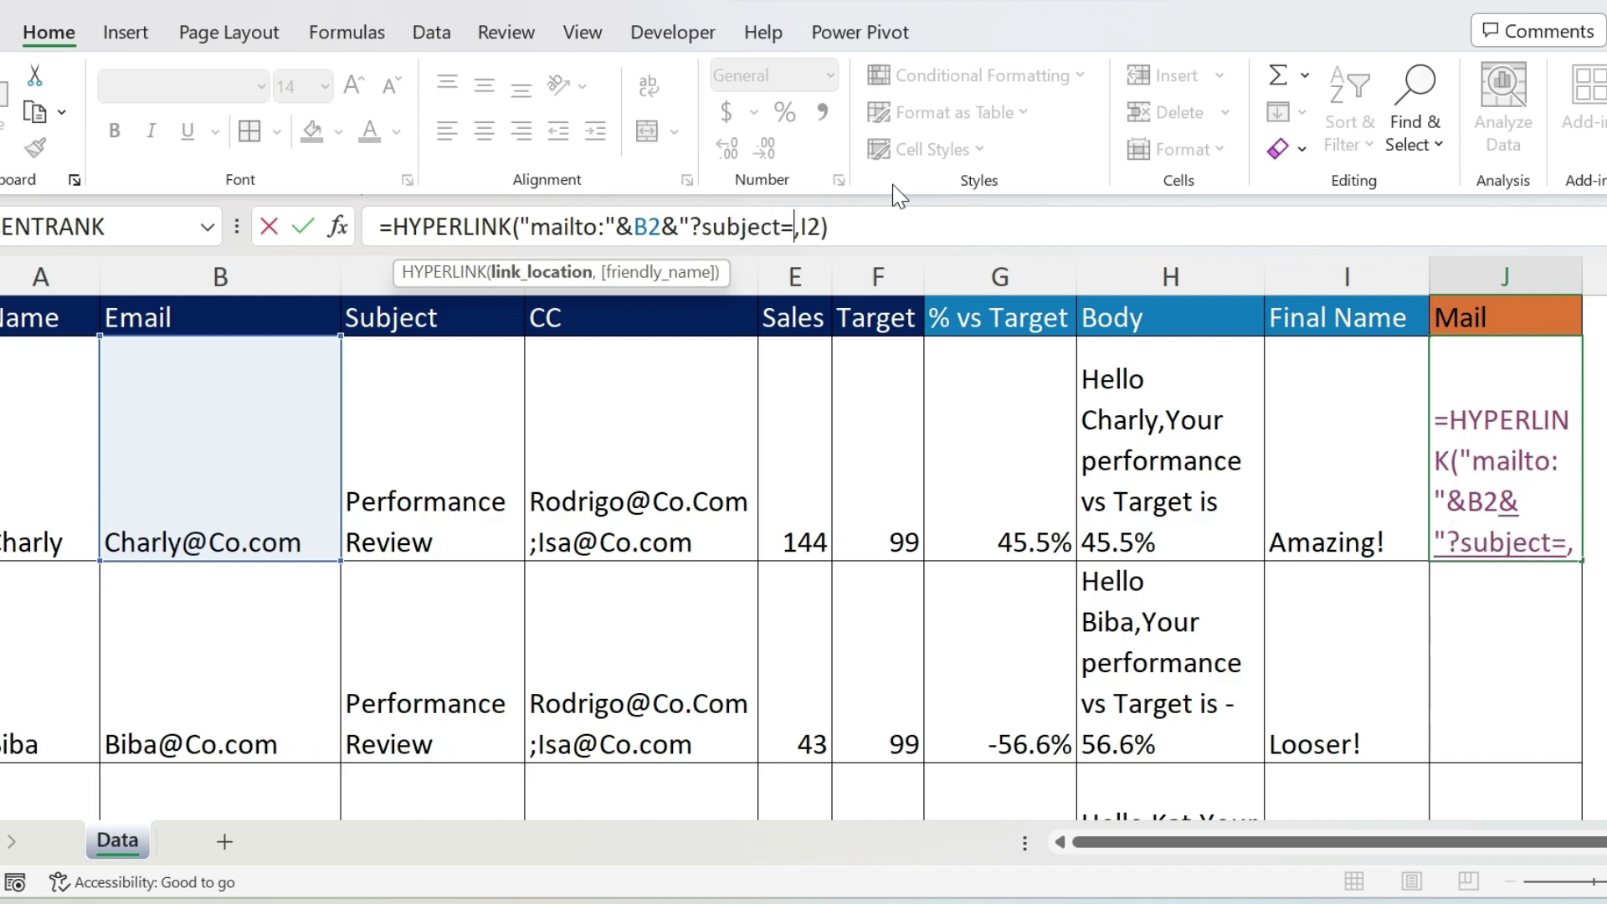
pyautogui.write('"&')
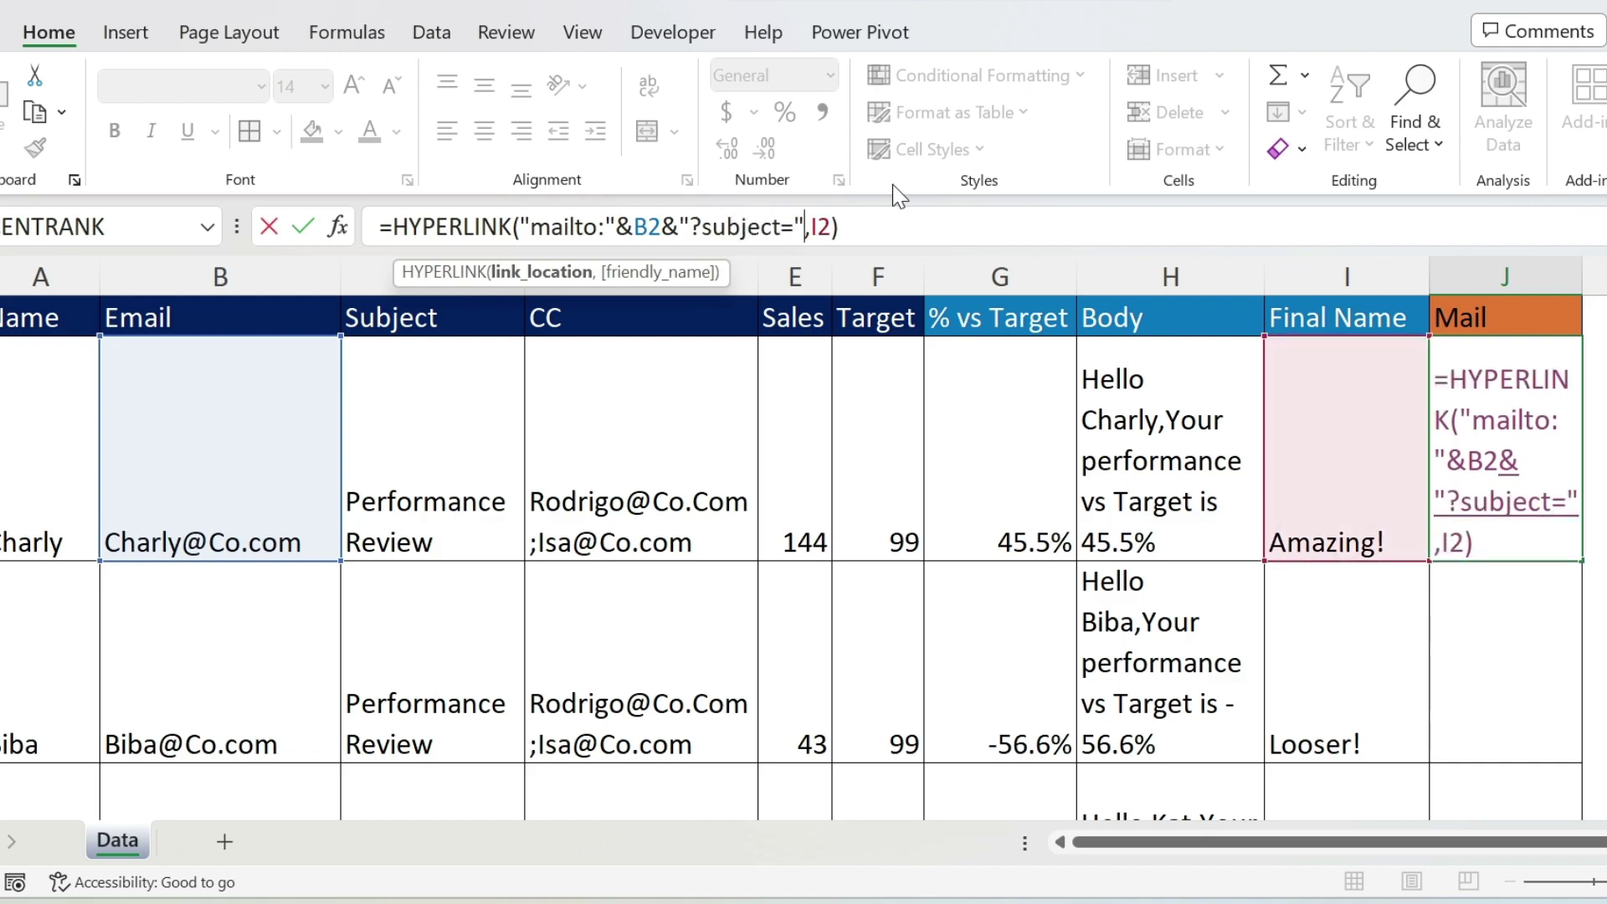
pyautogui.click(424, 427)
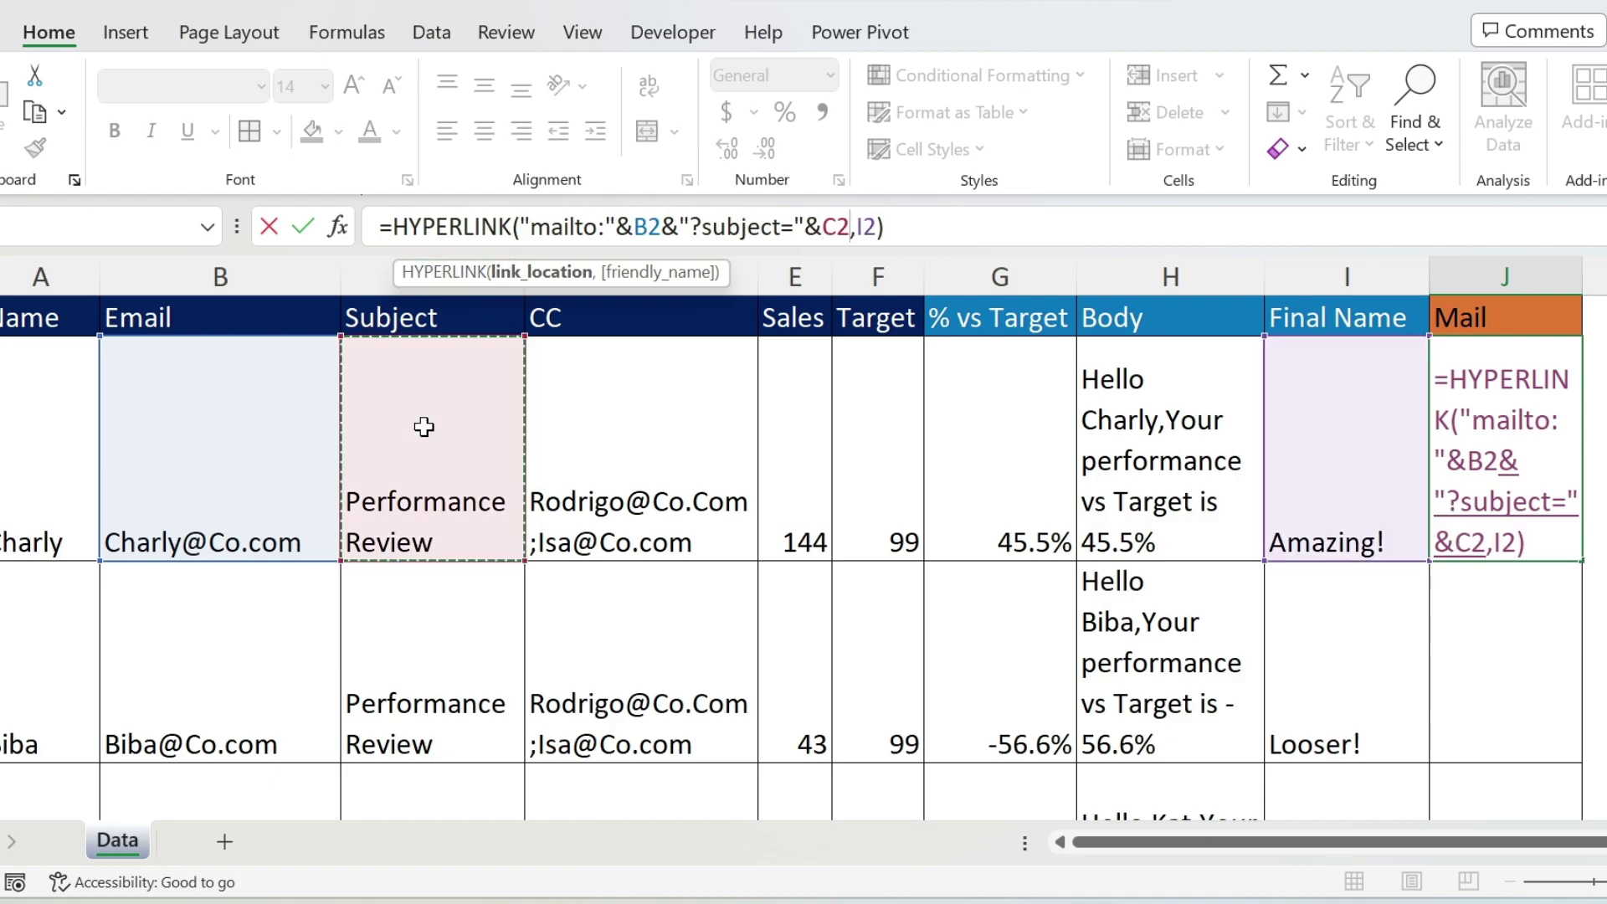
pyautogui.press('Return')
pyautogui.click(1473, 556)
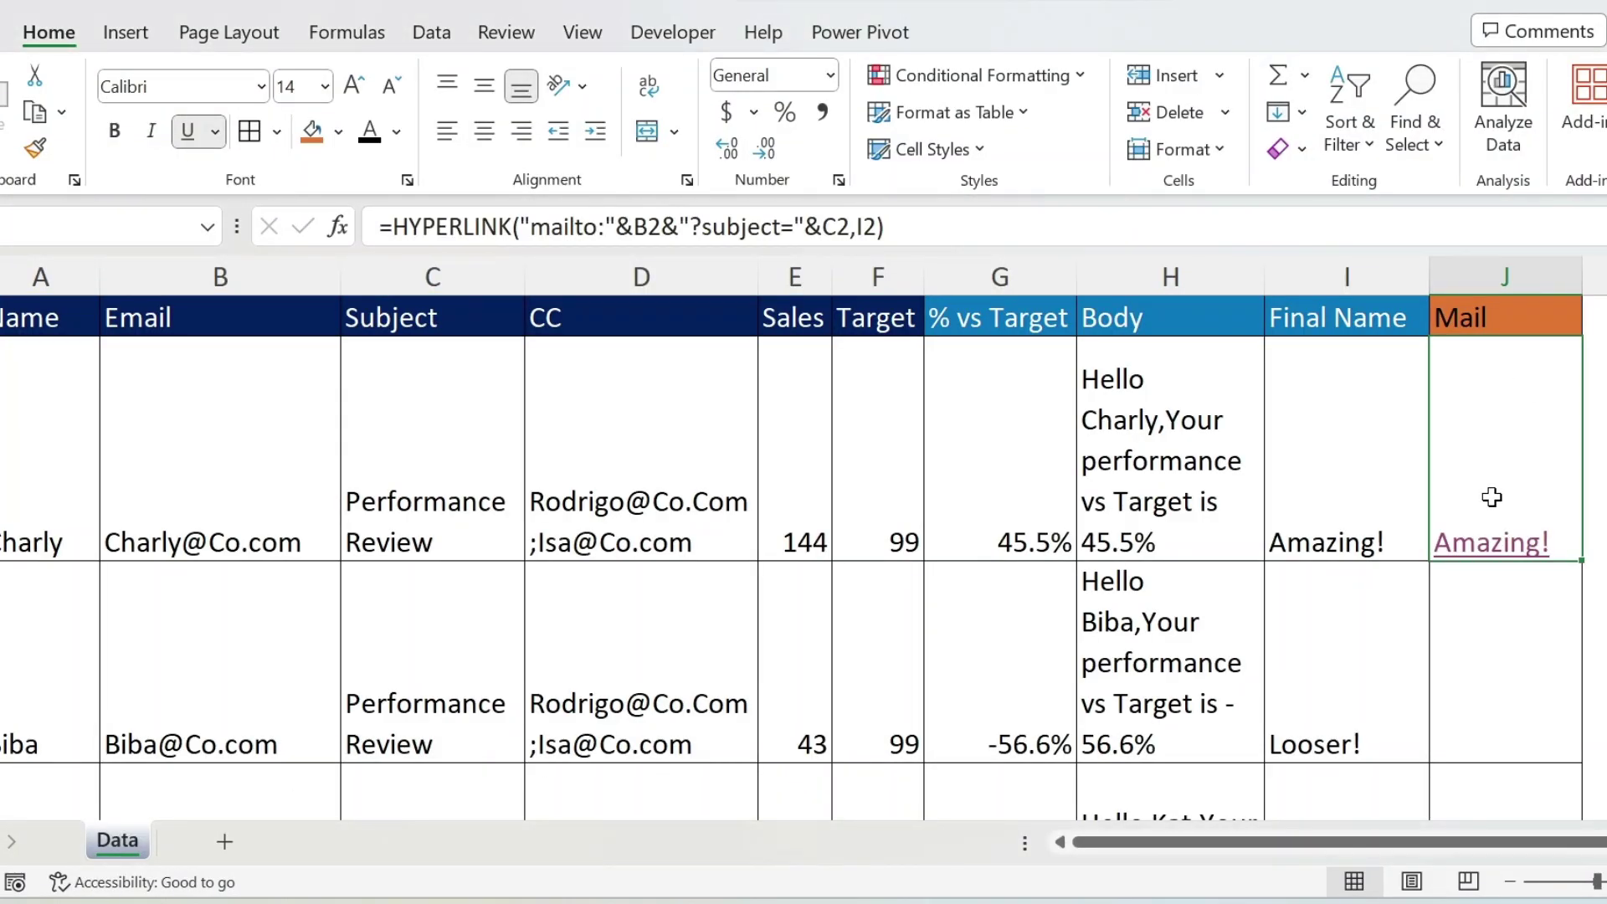
# Step: Append &"&CC="&D2 to J2's link formula, restoring the subject part after a trial deletion
pyautogui.click(867, 223)
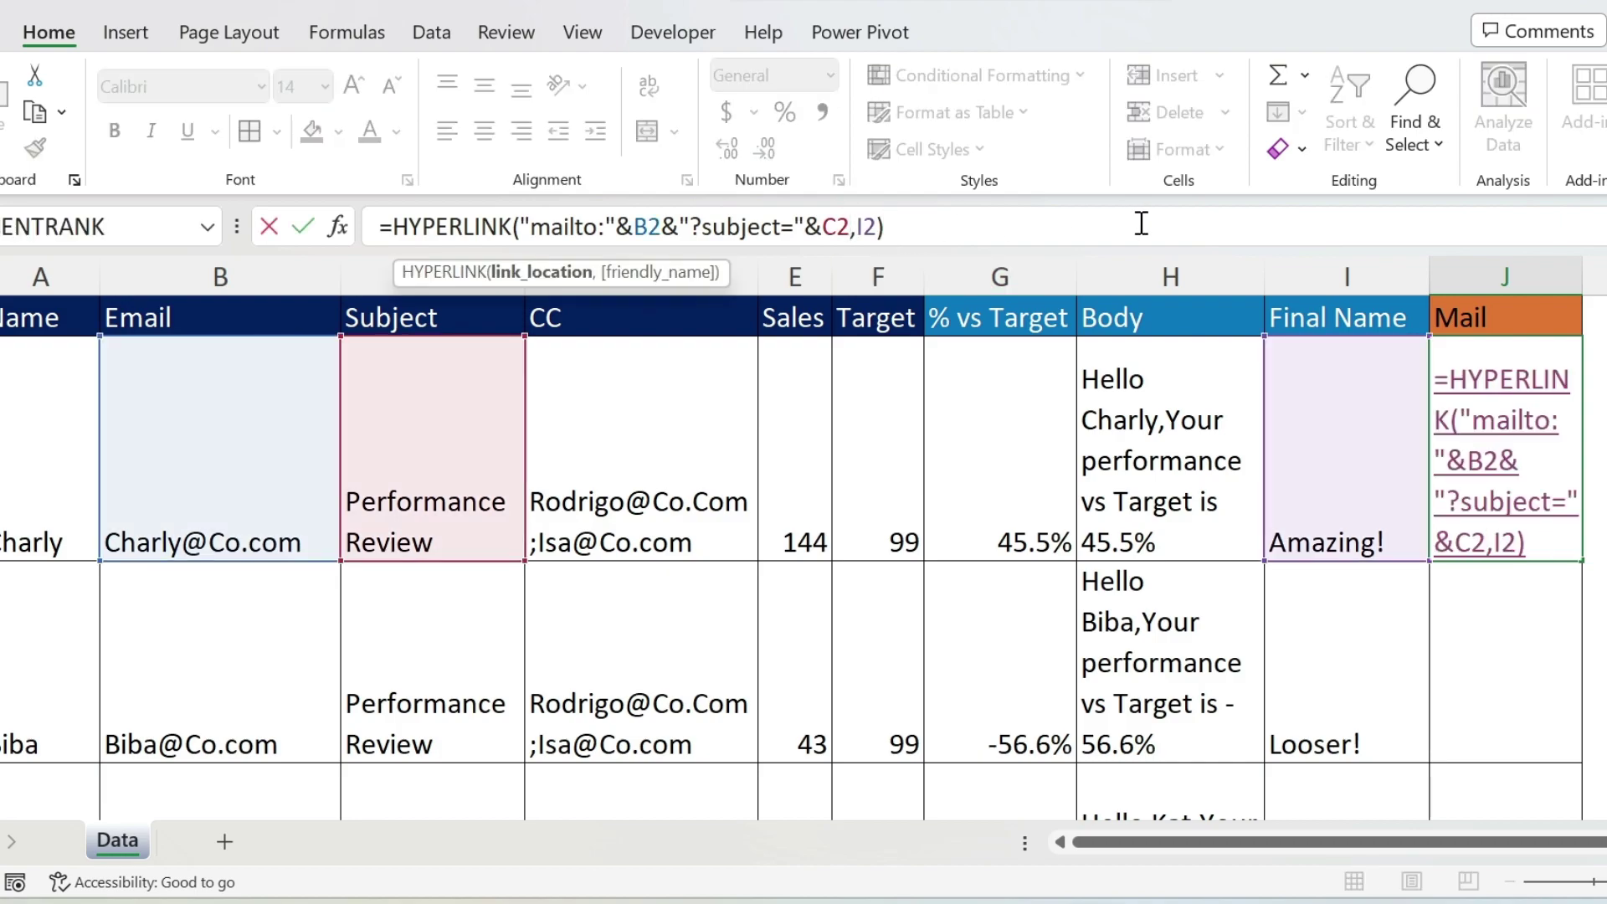
pyautogui.write('&"')
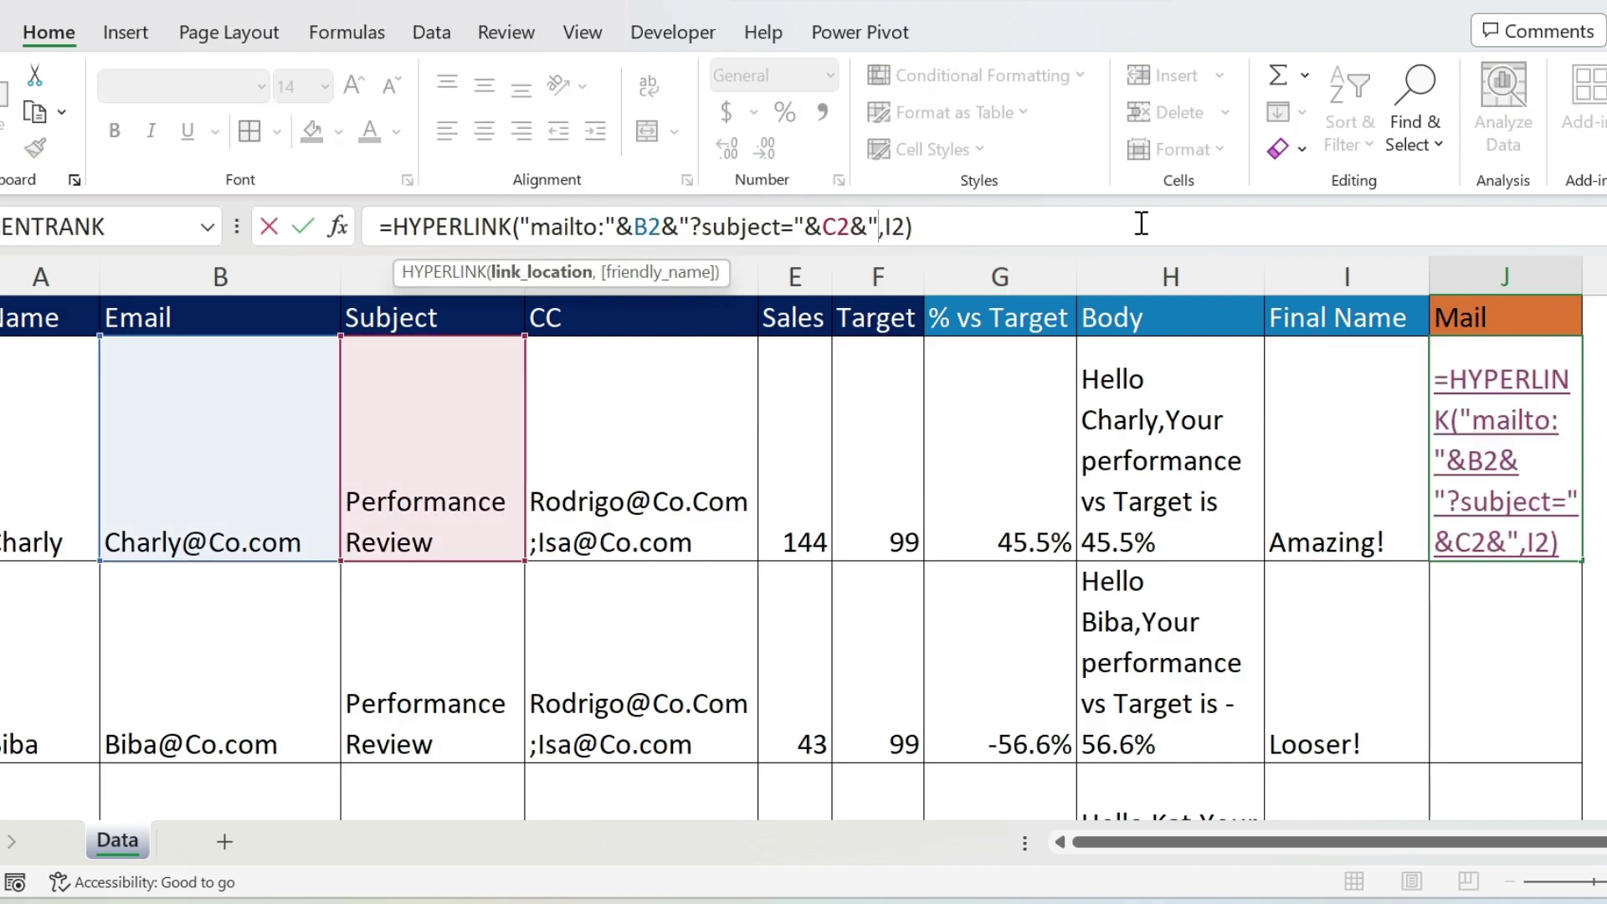
pyautogui.write('&')
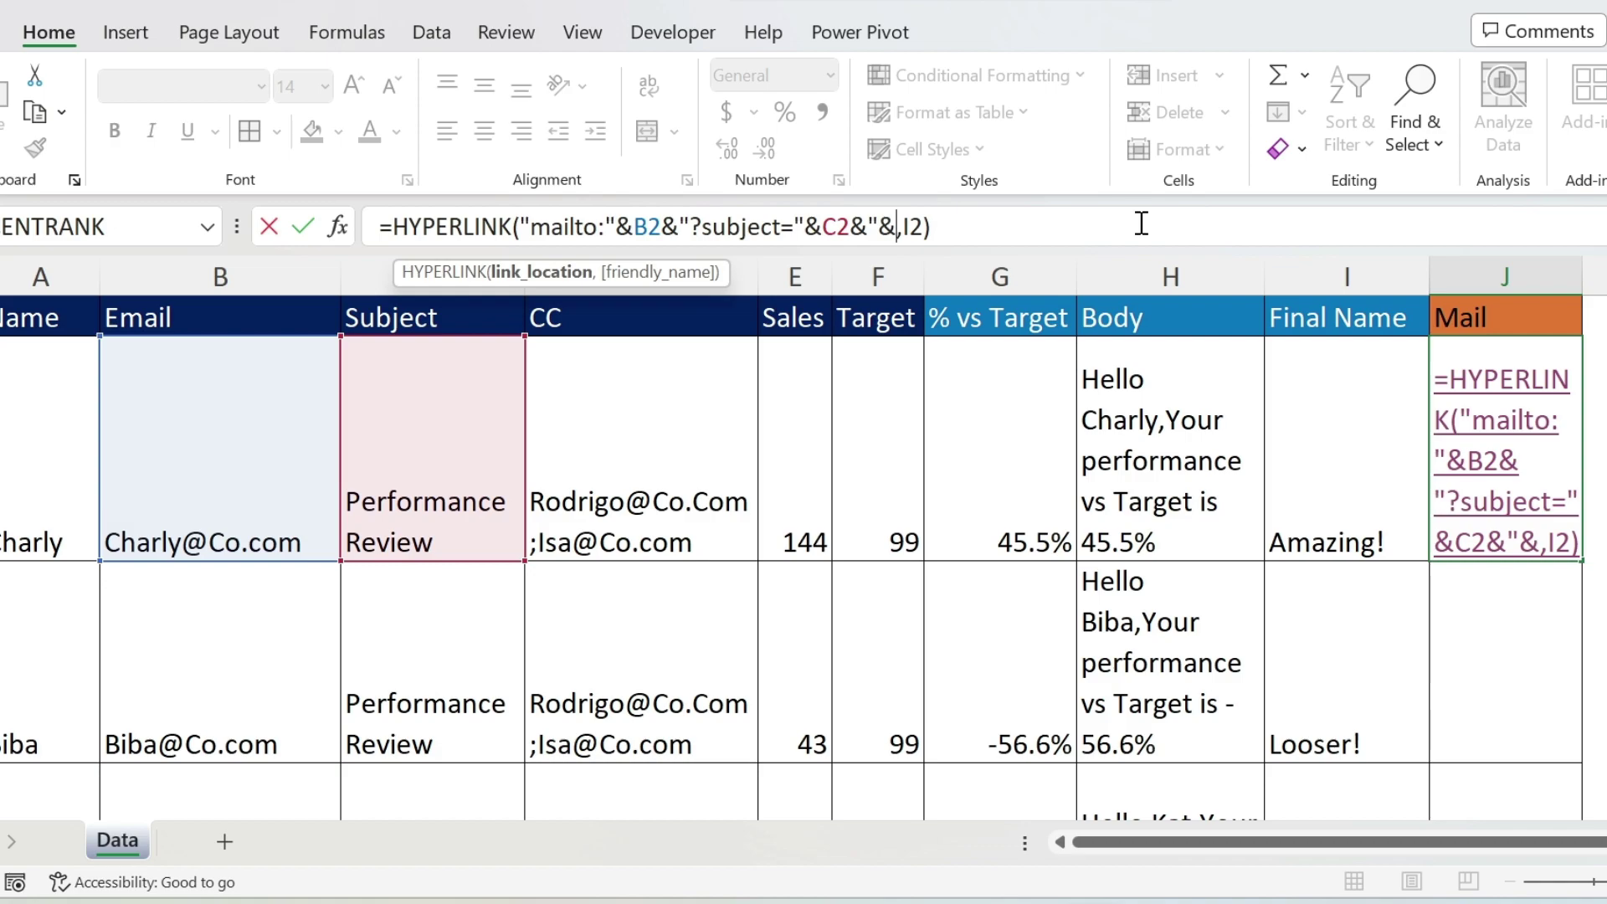
pyautogui.write('CC=')
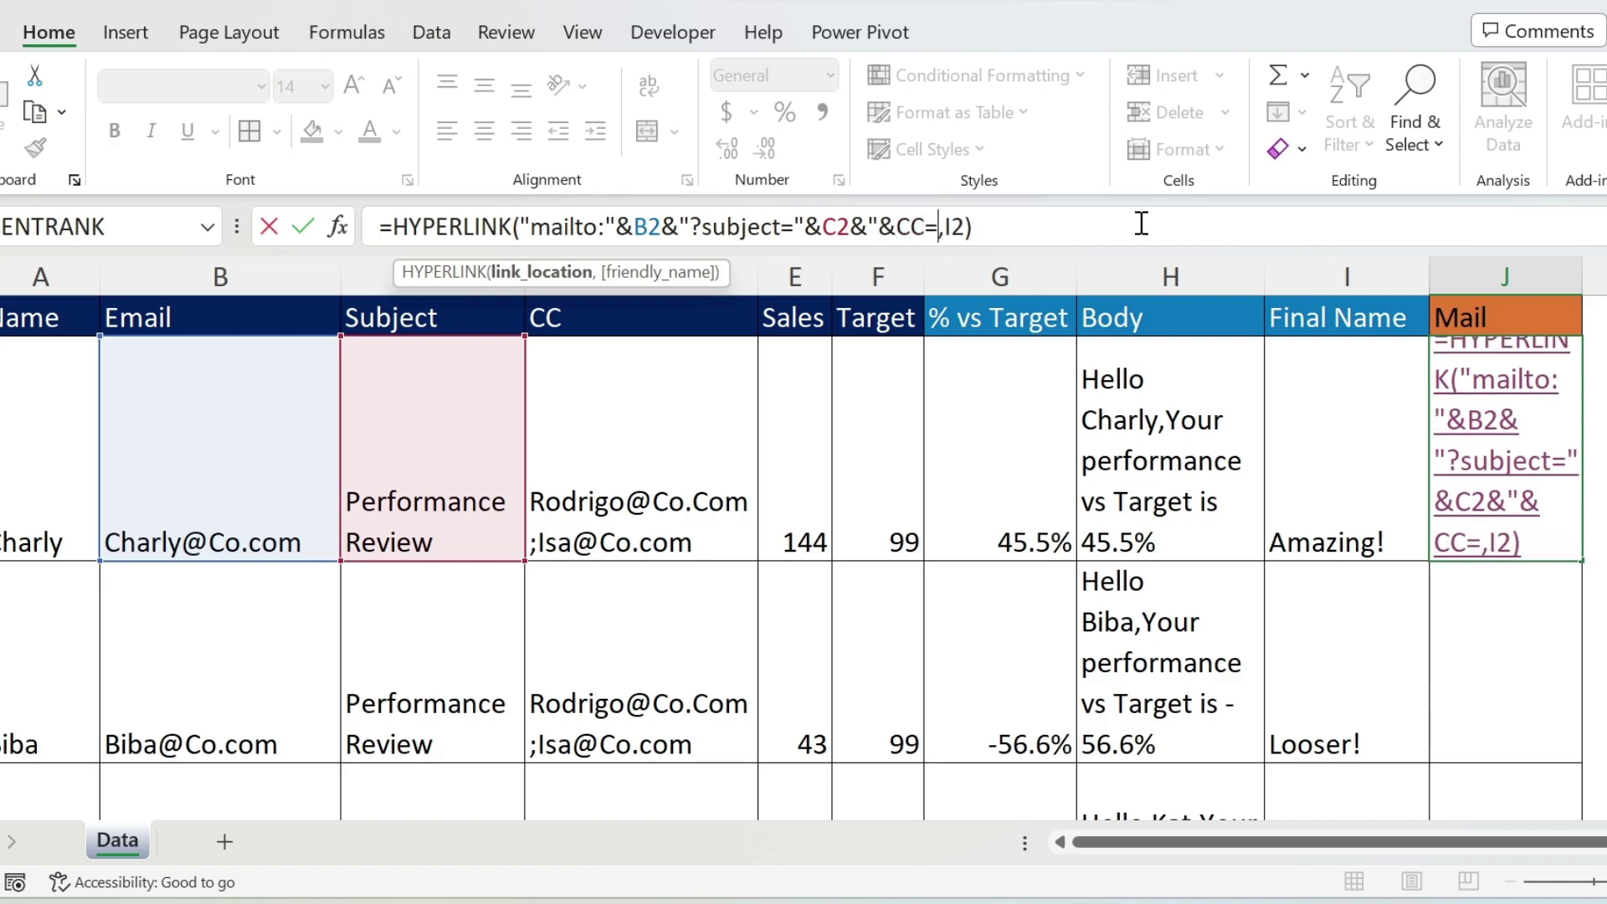
pyautogui.write('"&')
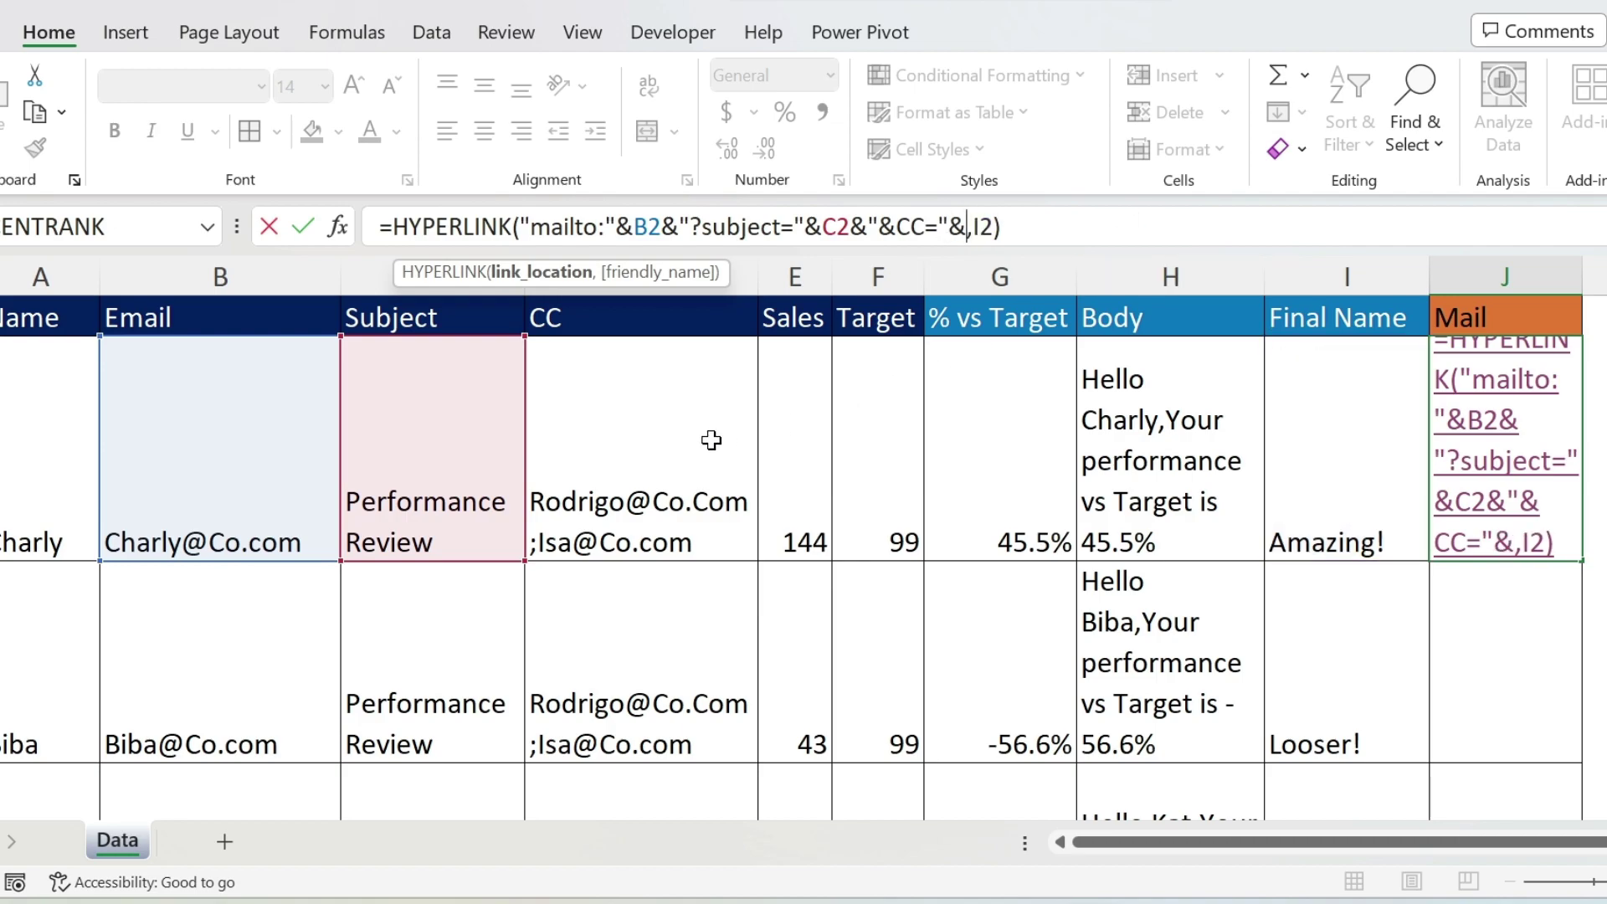
pyautogui.click(667, 451)
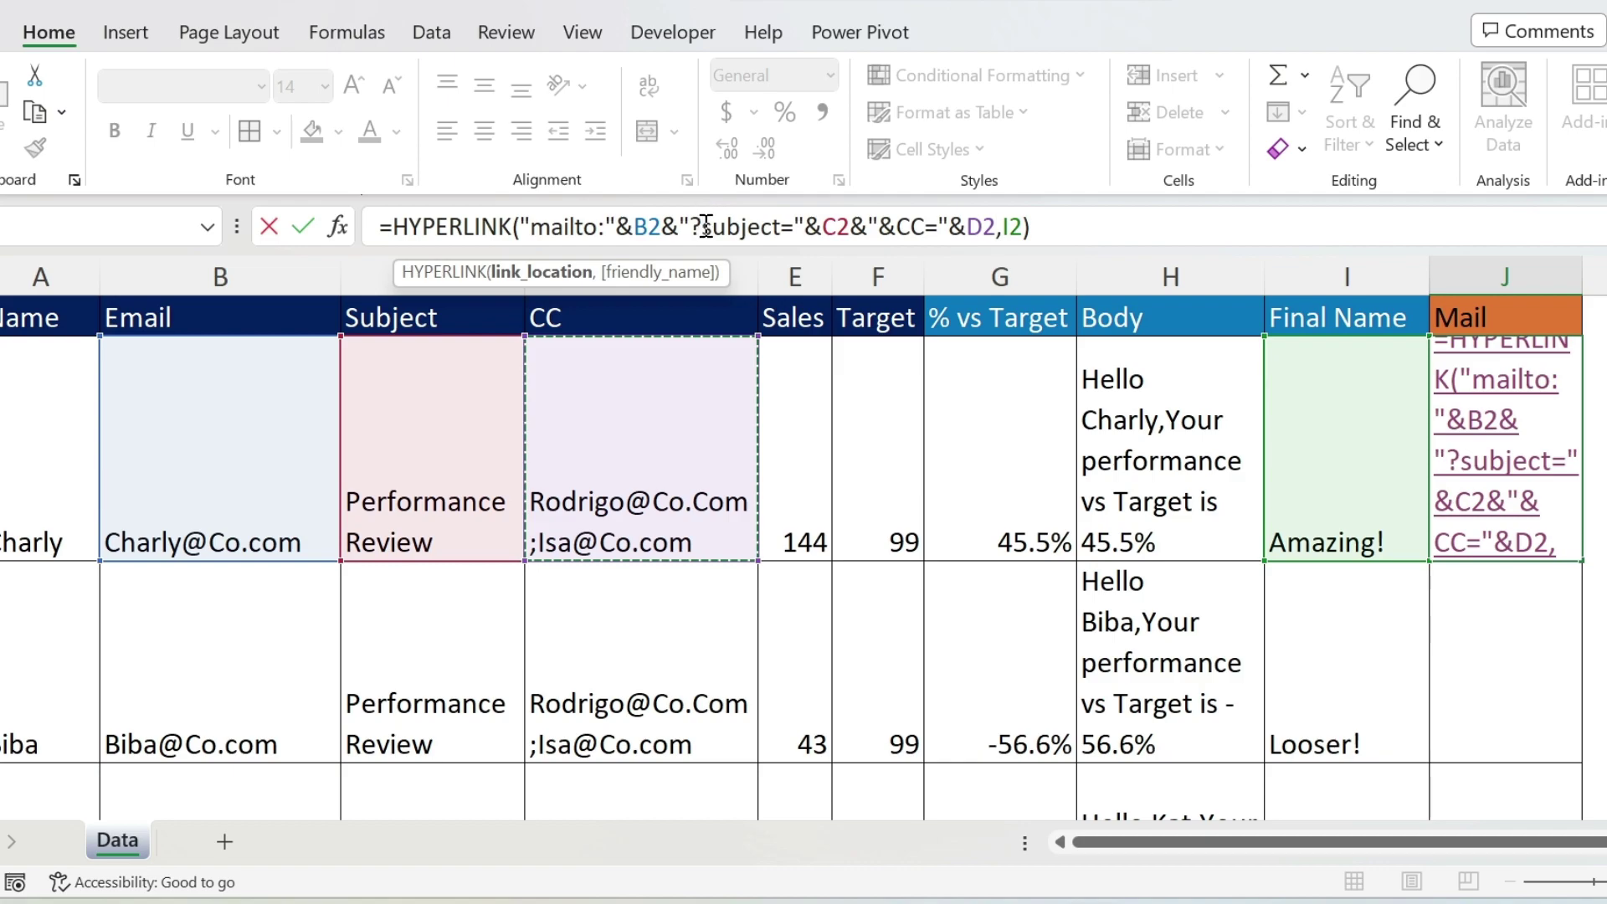
pyautogui.moveTo(707, 226); pyautogui.dragTo(881, 227)
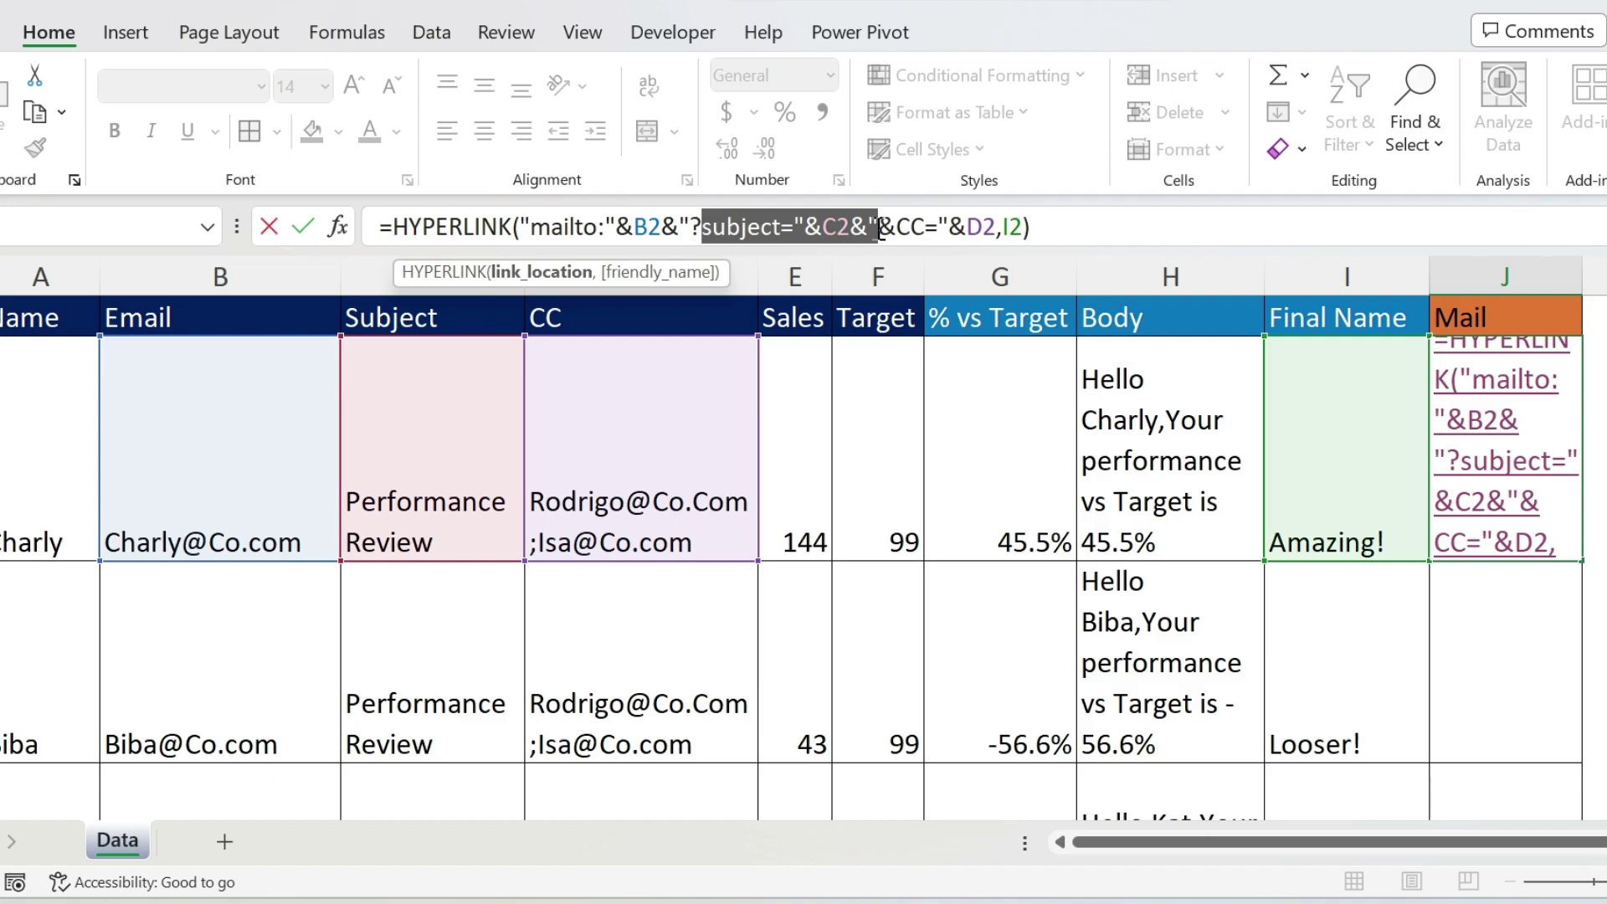
pyautogui.press('BackSpace')
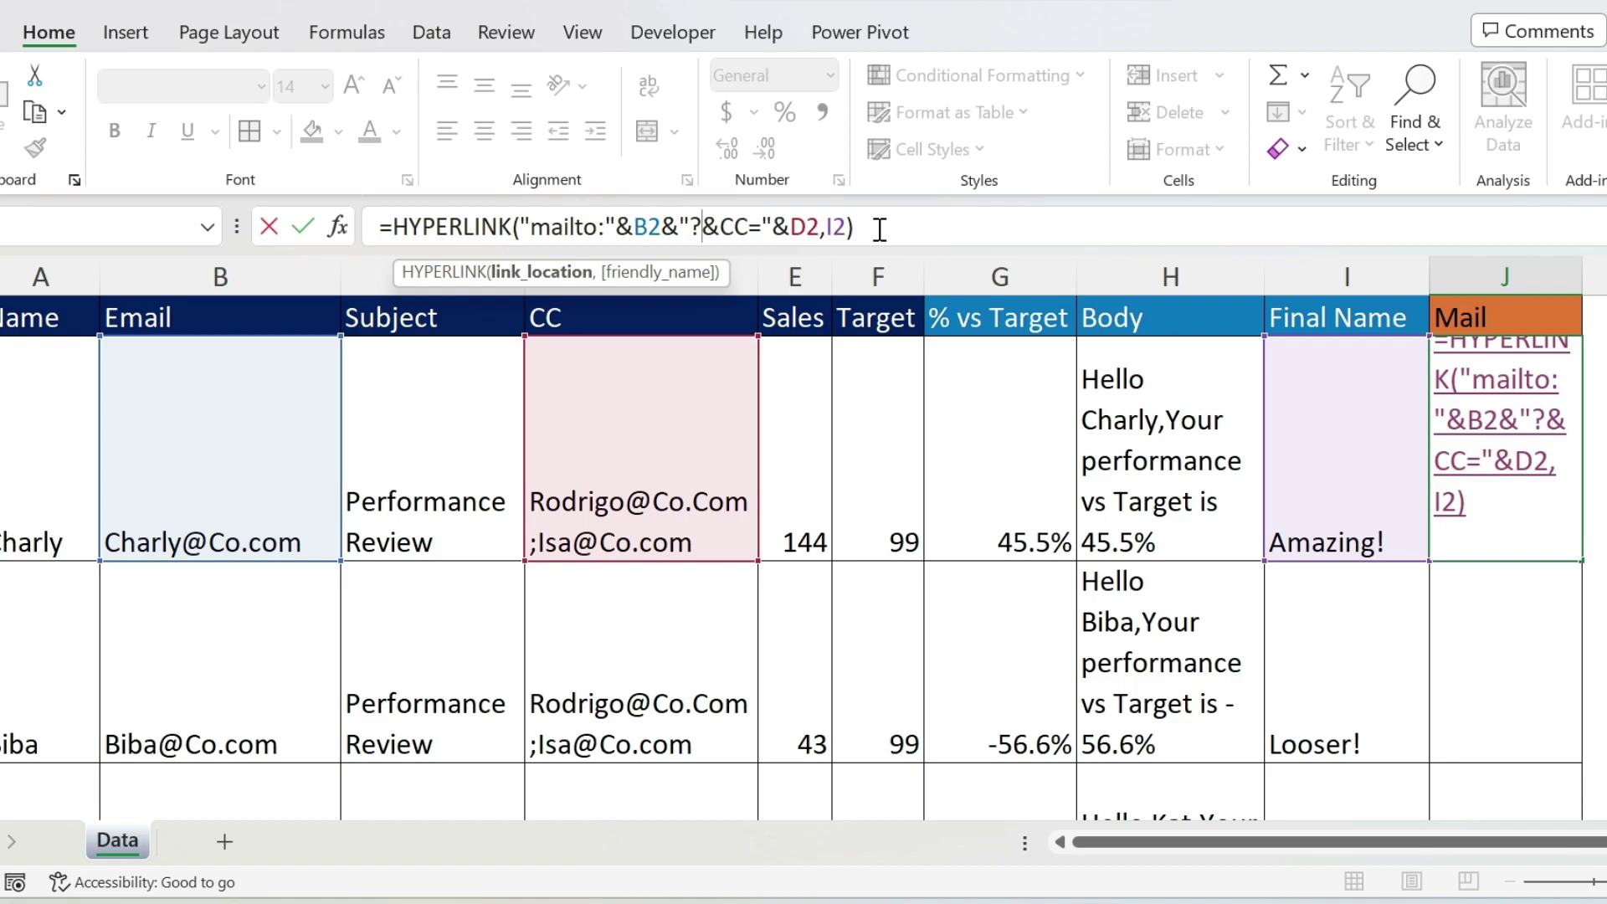
pyautogui.hotkey('ctrl', 'z')
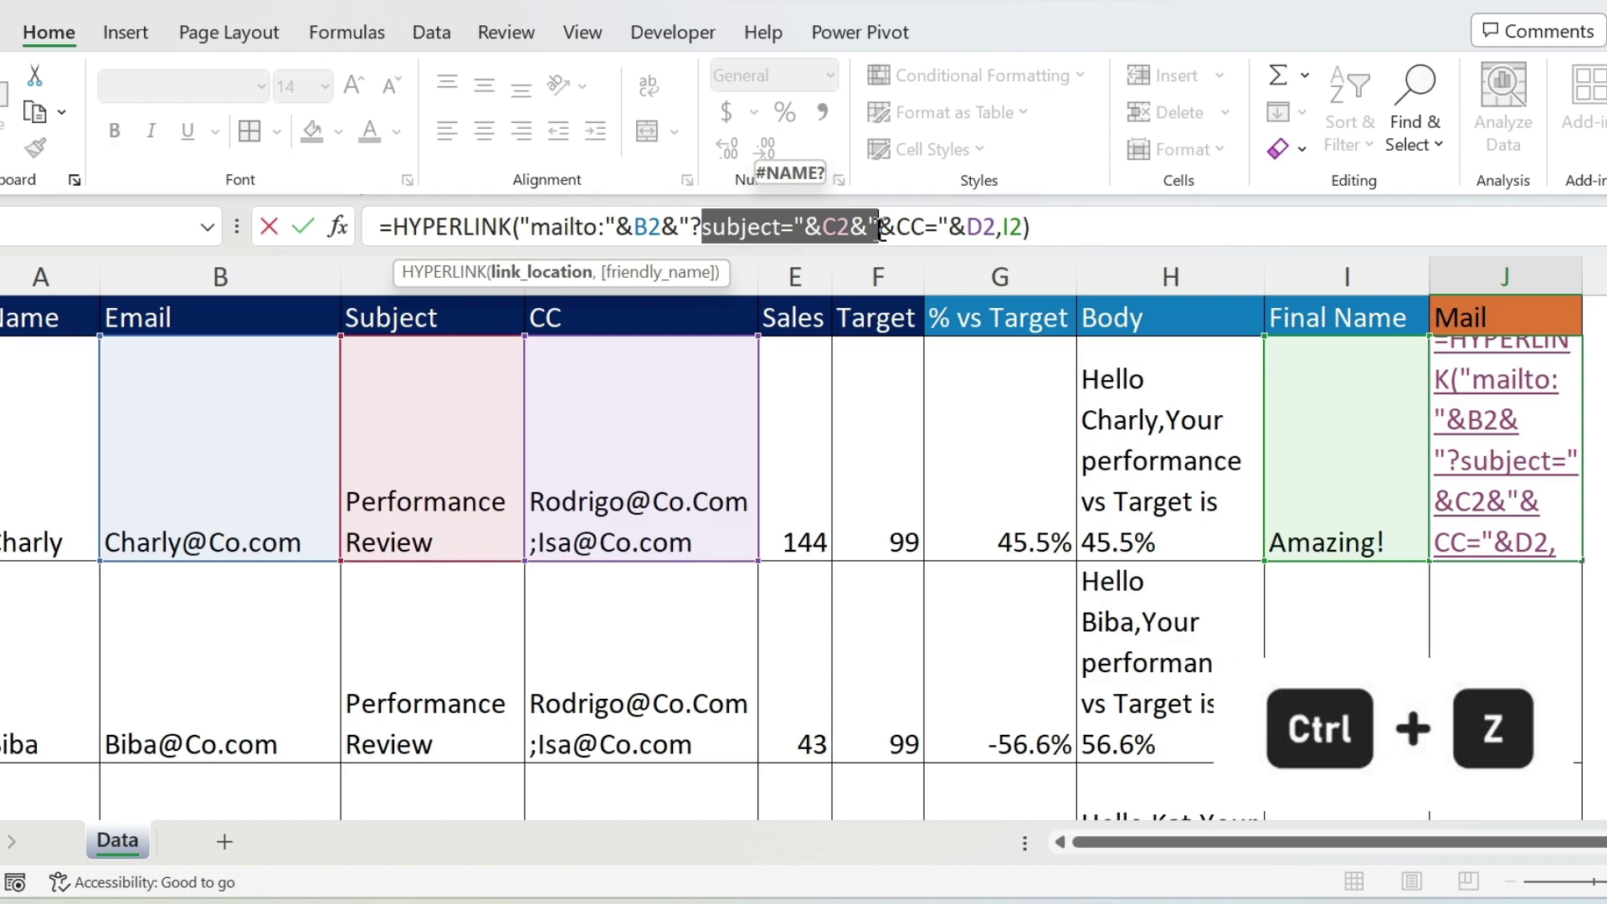
pyautogui.press('Return')
# Step: Append &"&body="&H2 to J2's formula and open the link as a prefilled Gmail draft
pyautogui.click(1520, 528)
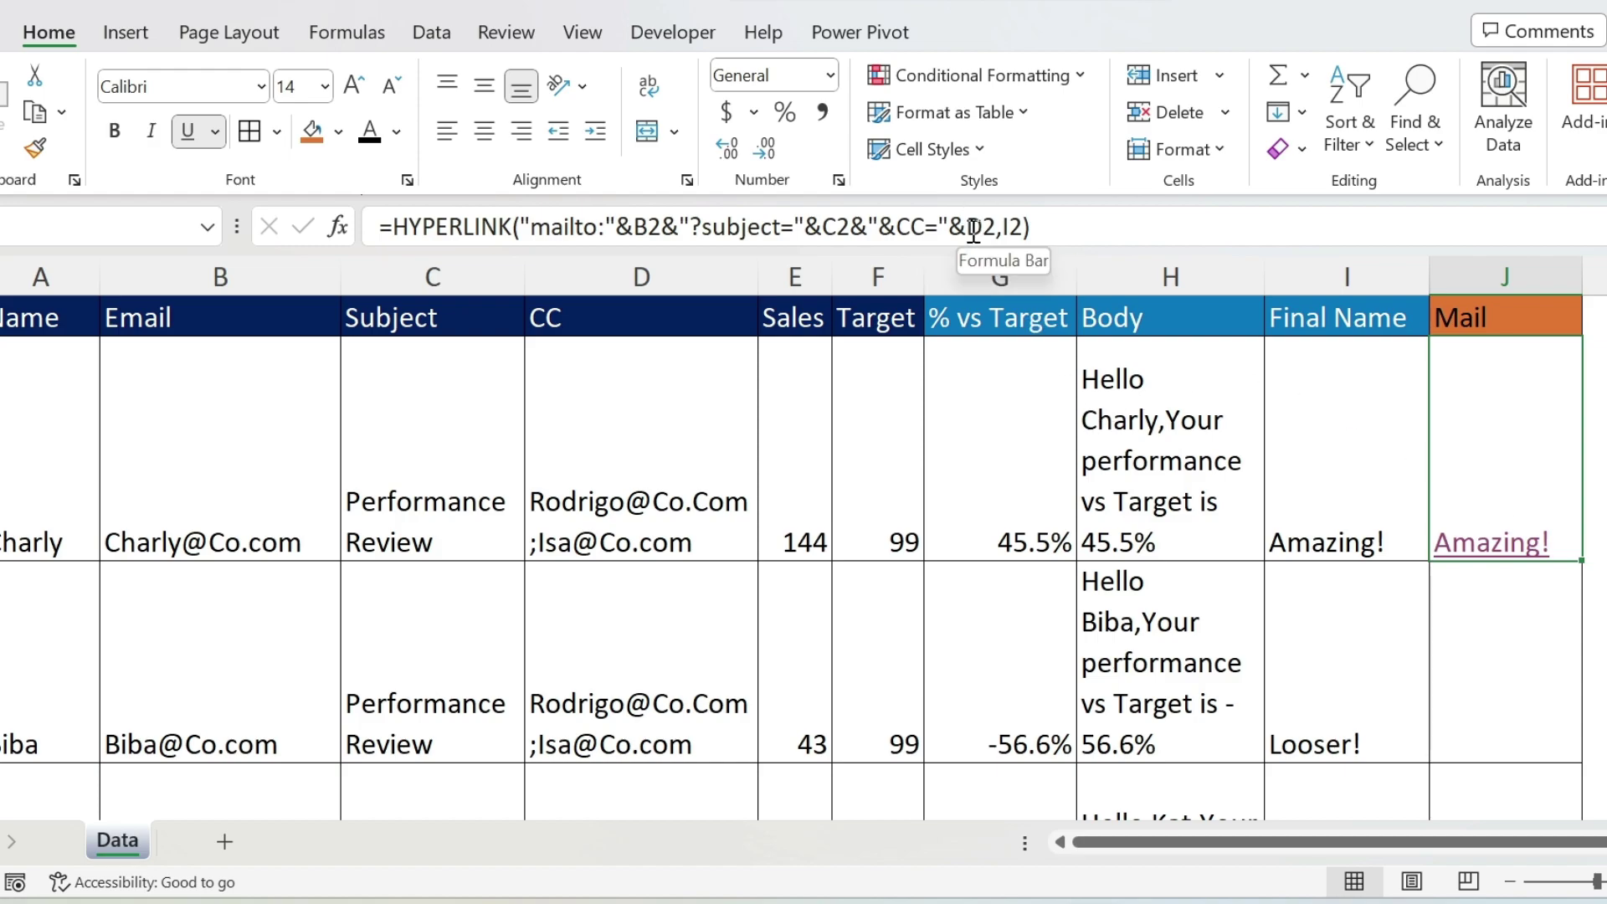
pyautogui.click(1001, 227)
pyautogui.write('&')
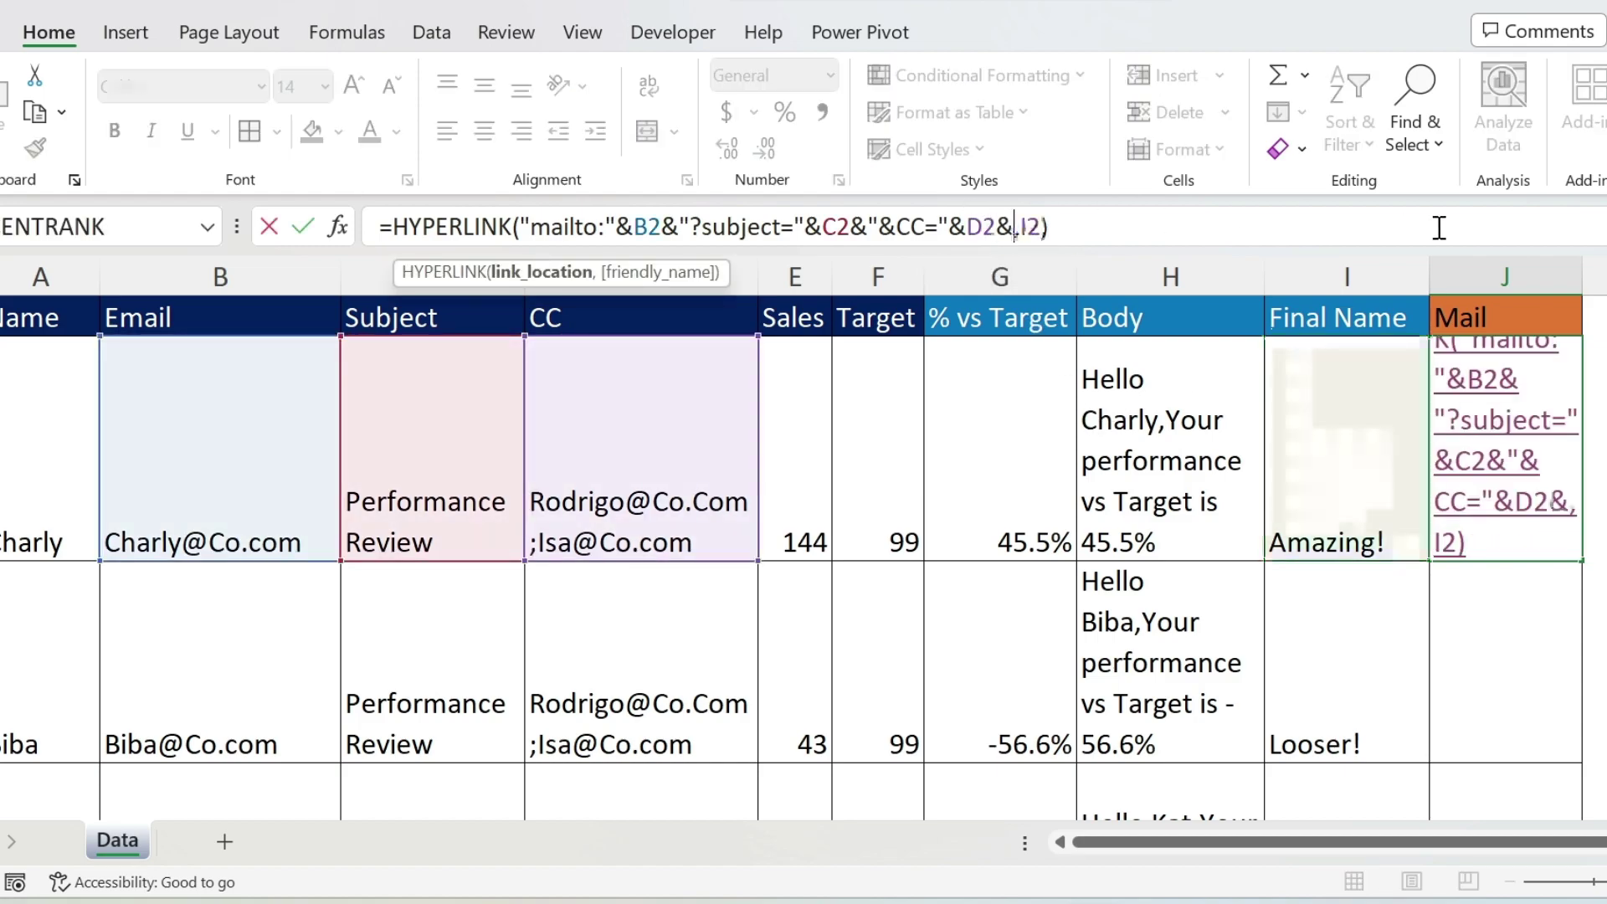
pyautogui.write('"')
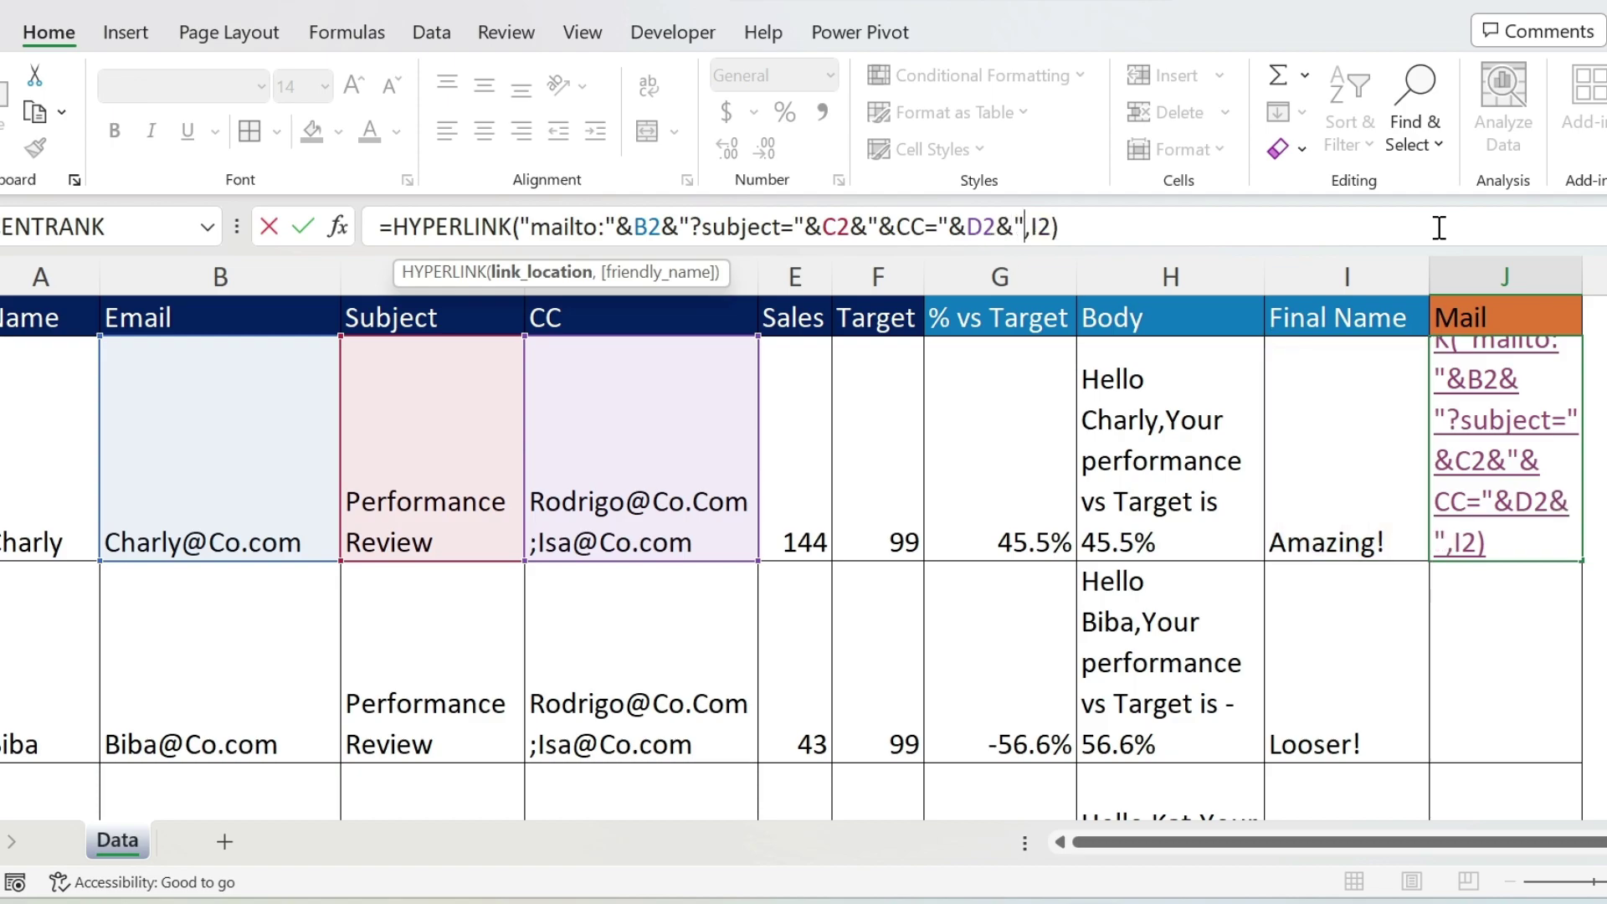
pyautogui.write('&body')
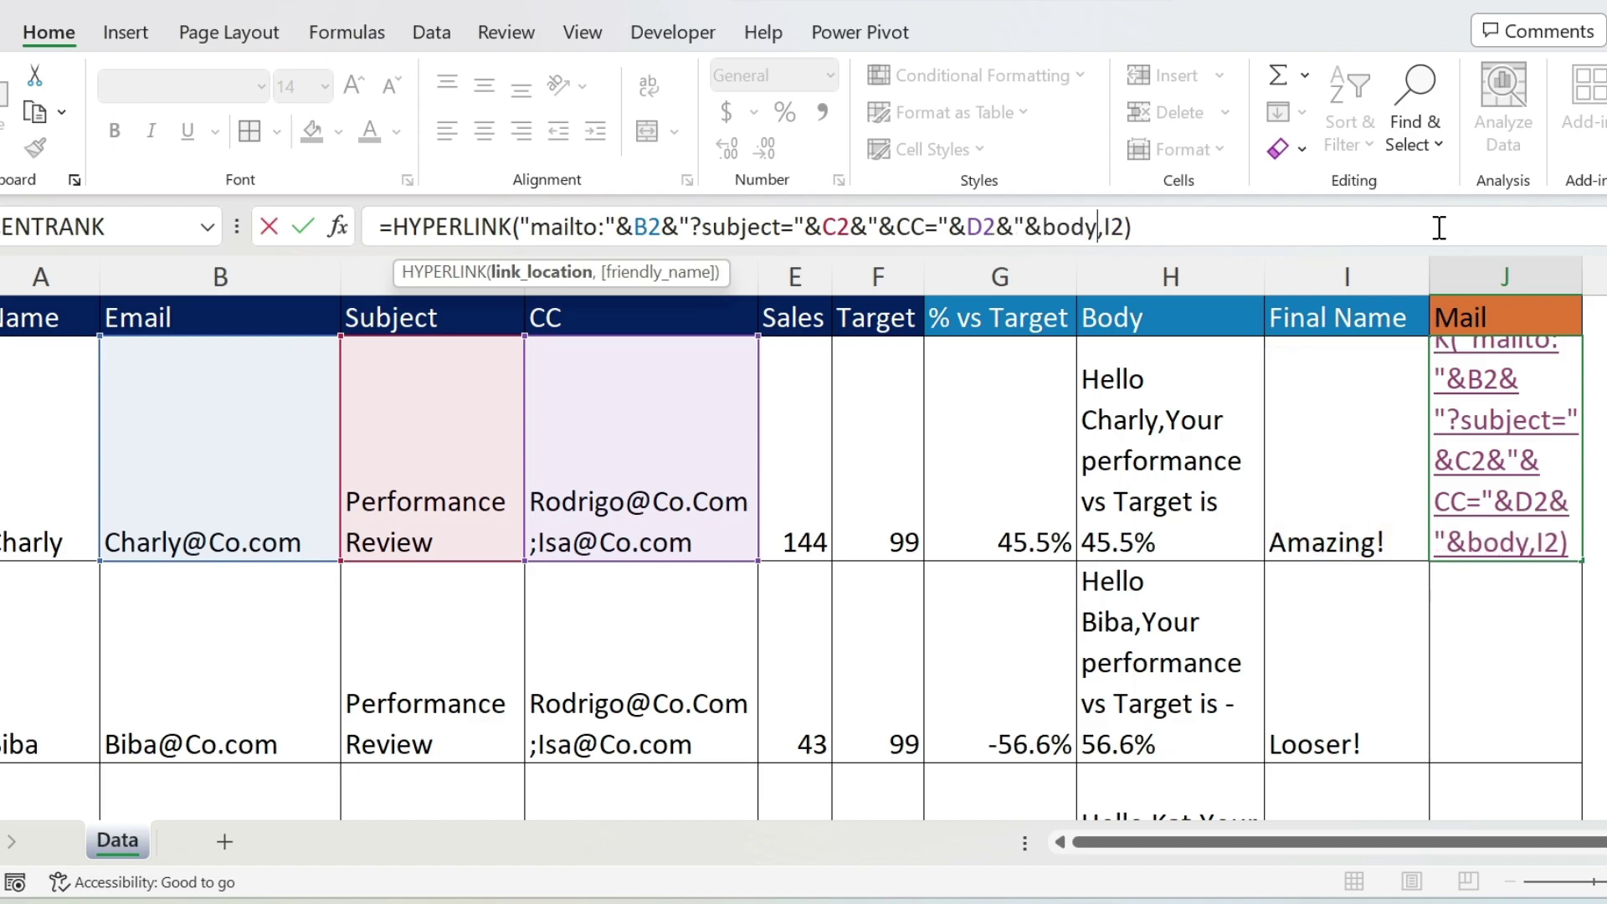
pyautogui.write('="')
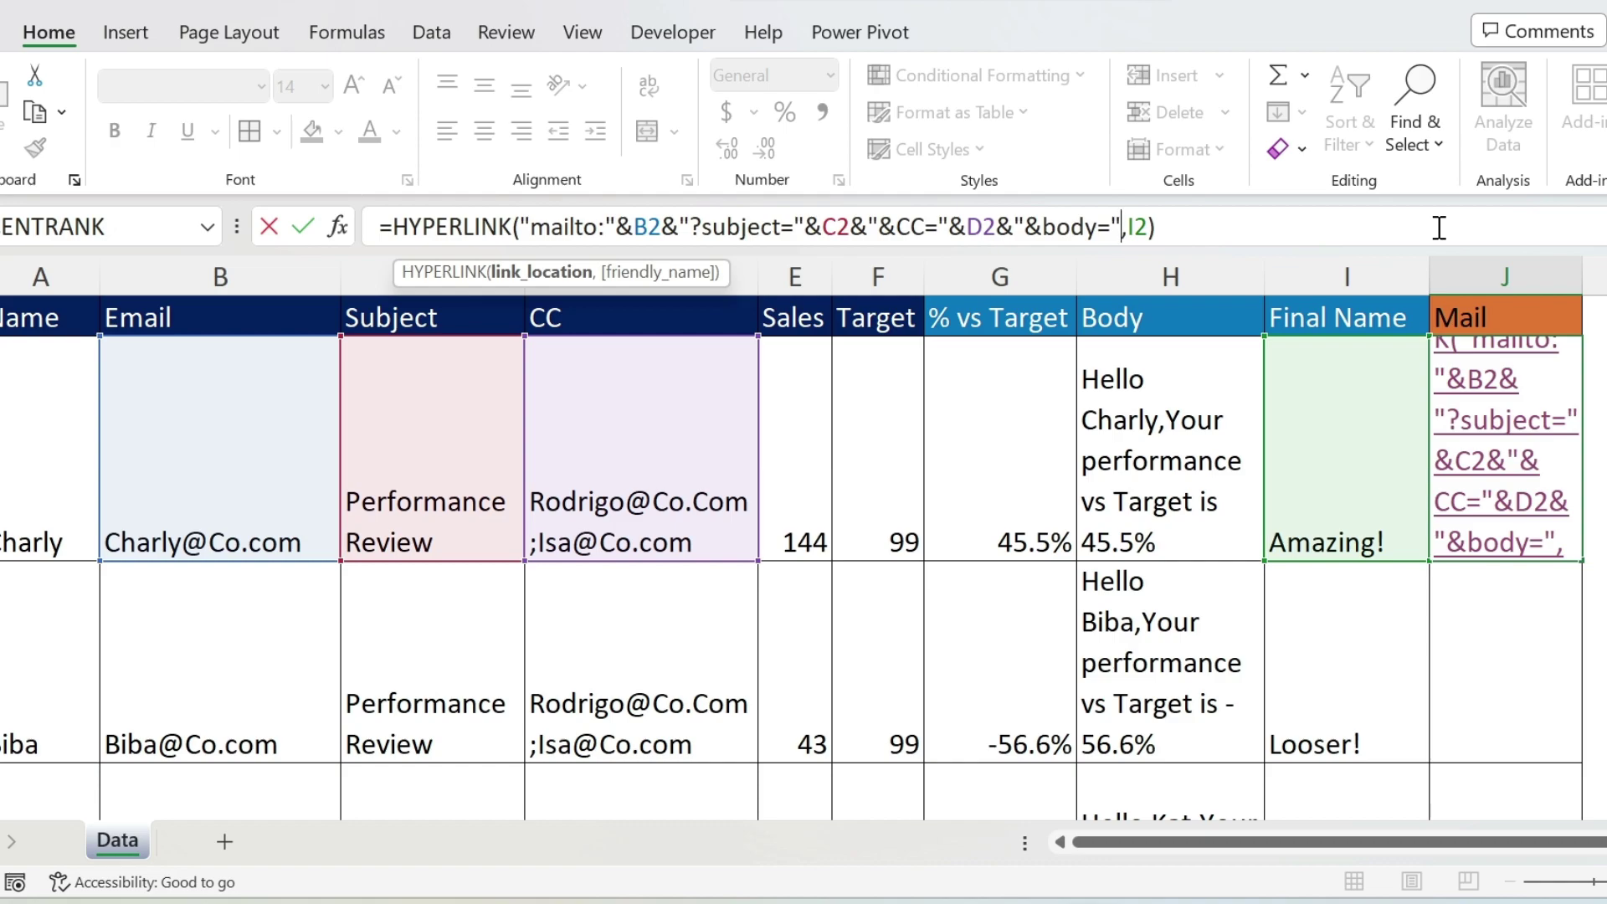
pyautogui.write('&')
pyautogui.click(1165, 414)
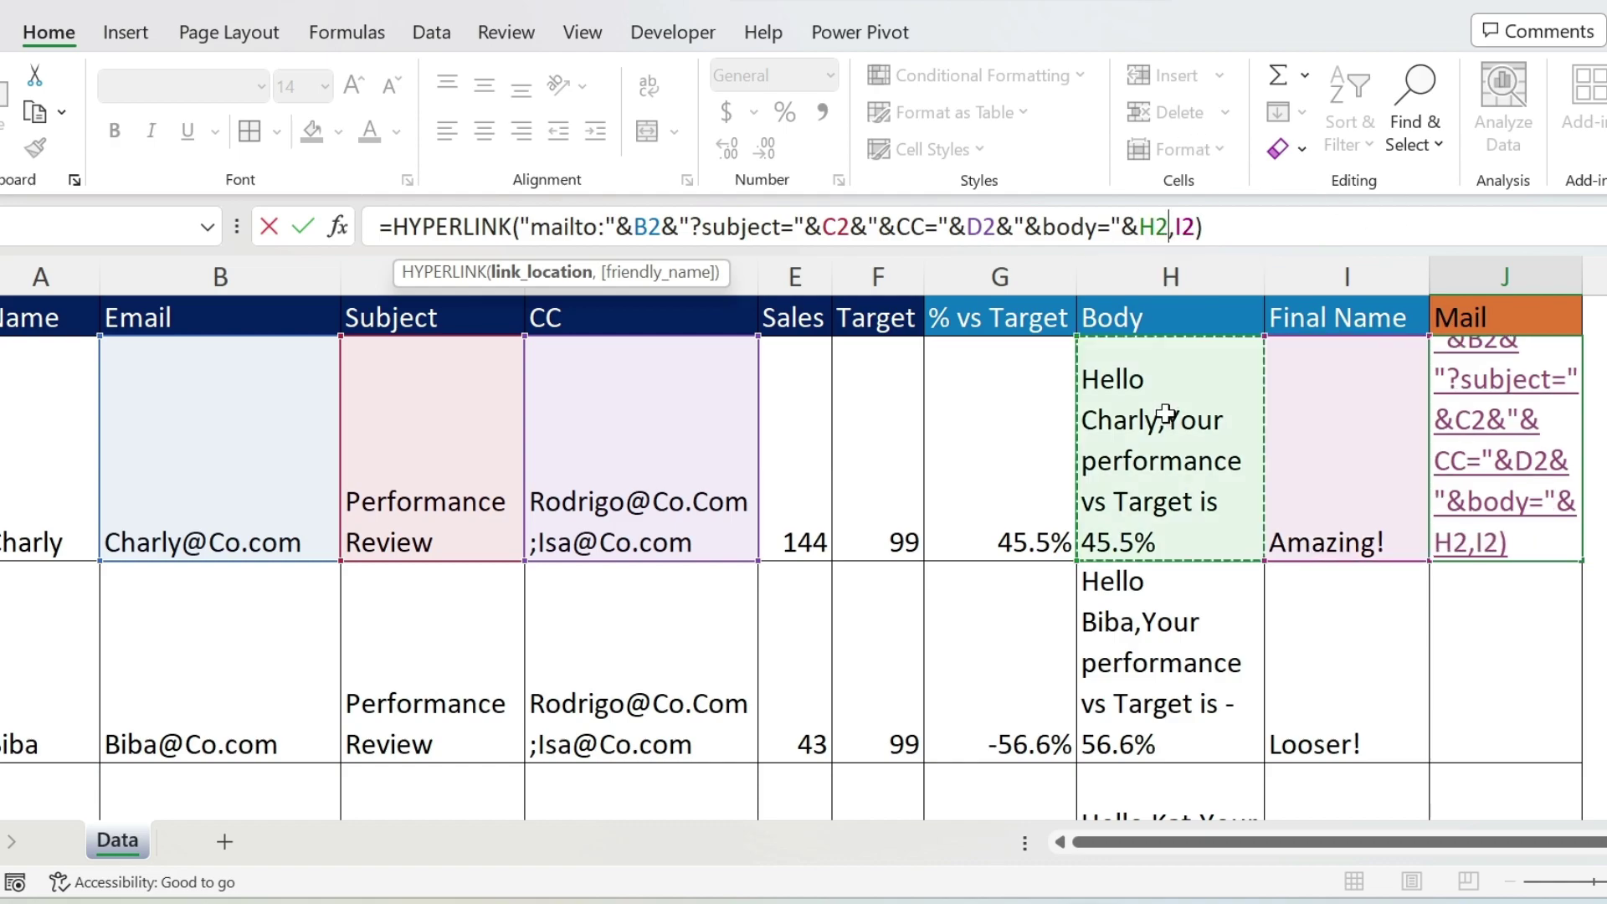
pyautogui.press('Return')
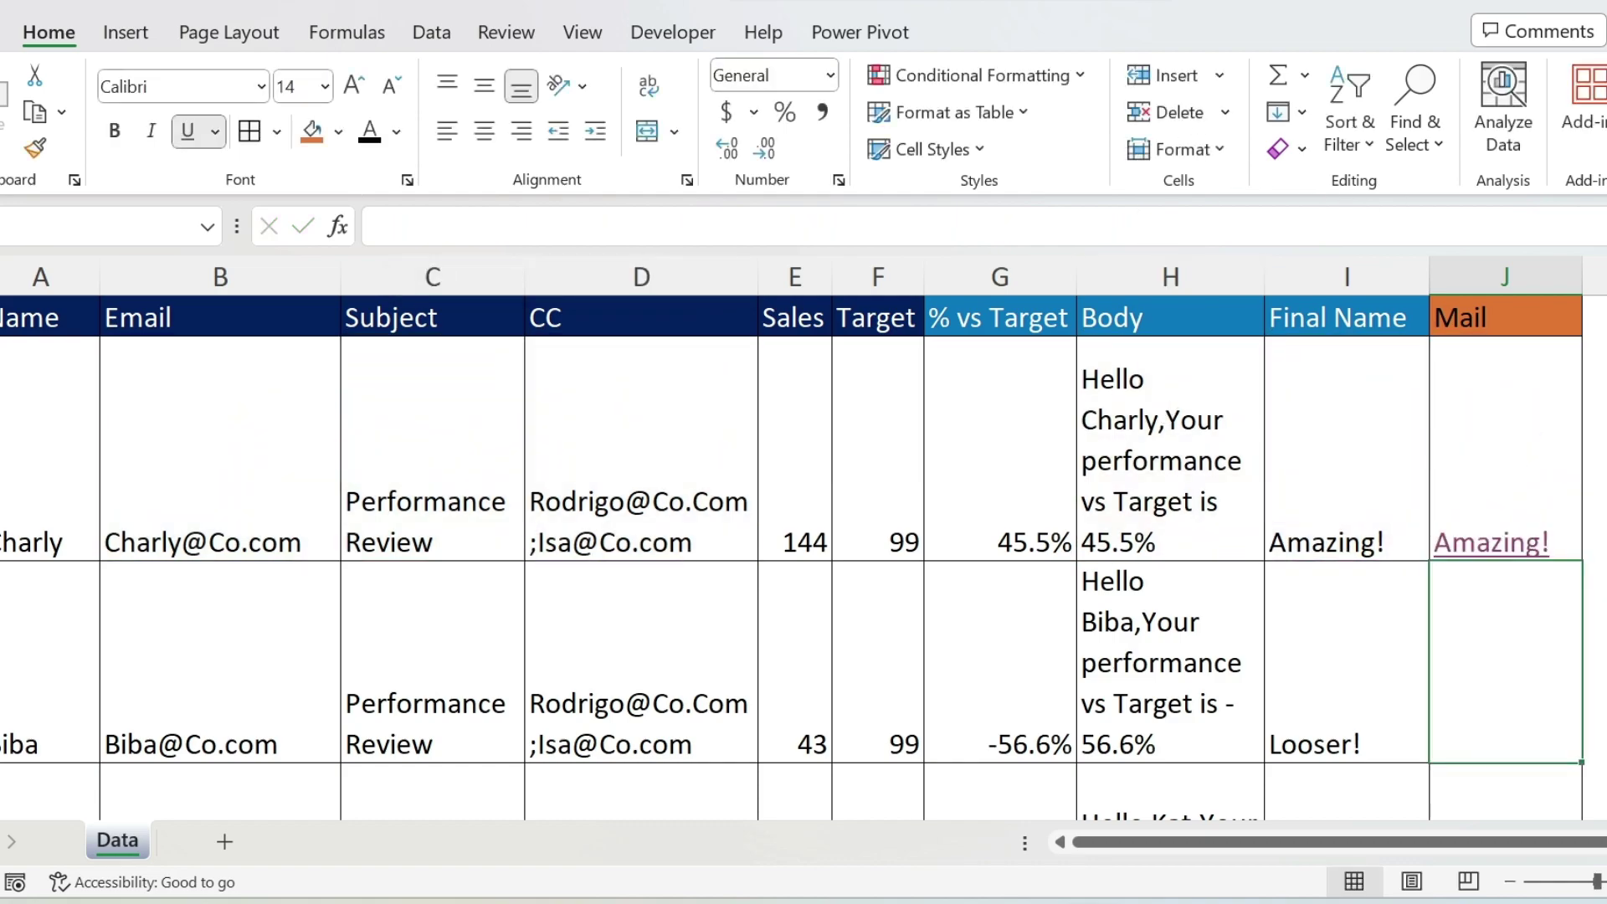
pyautogui.click(1501, 567)
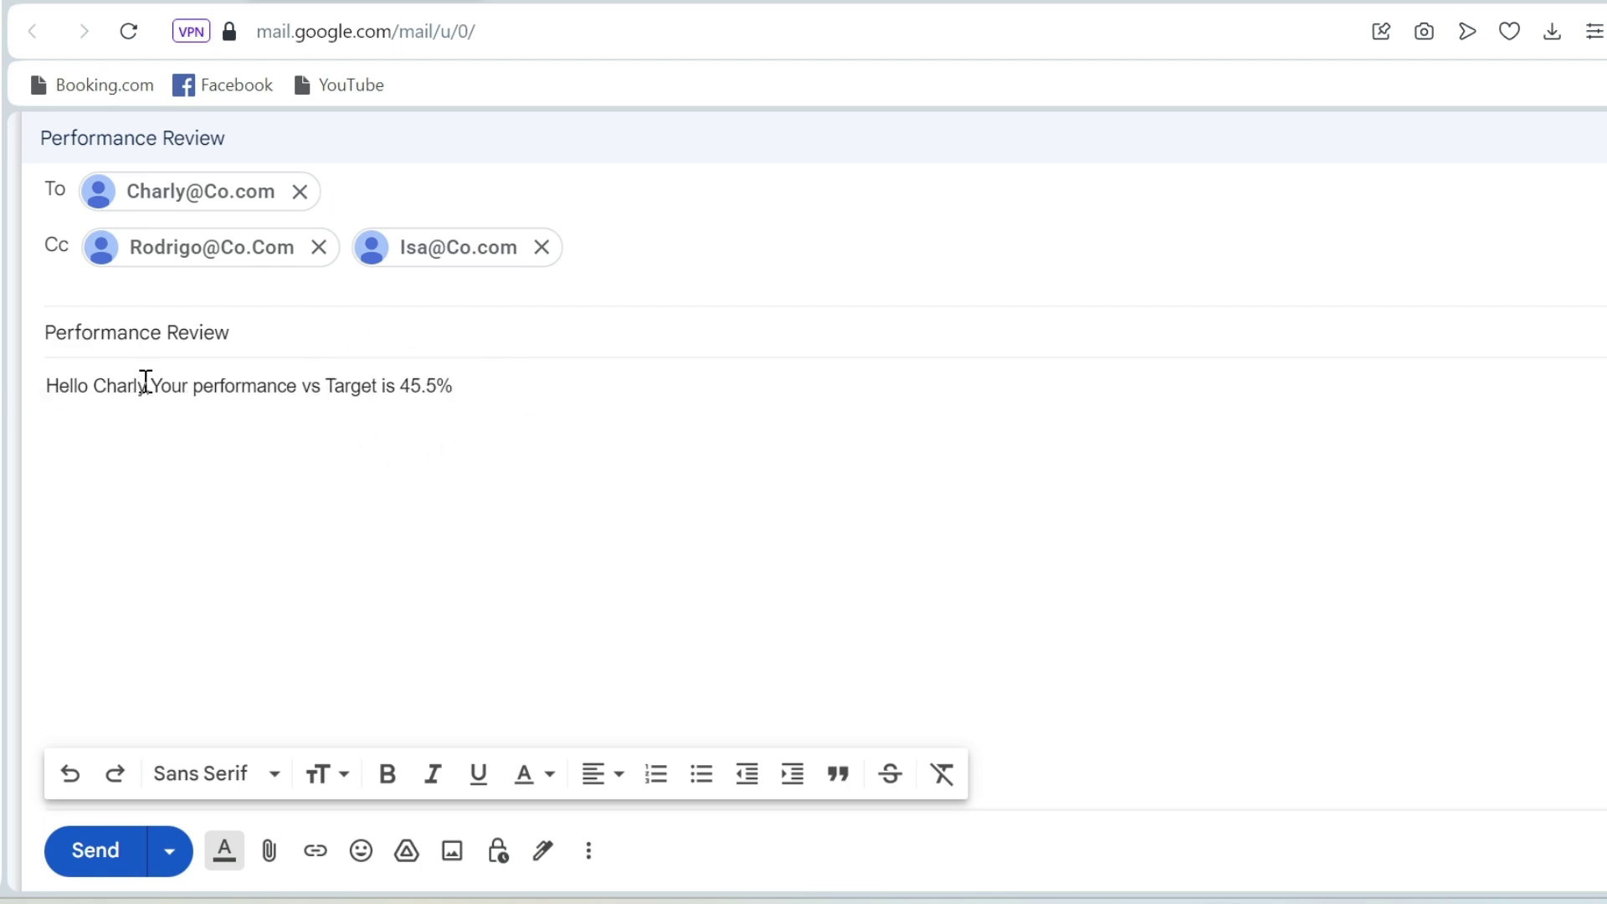
# Step: Move the Gmail greeting onto its own line, then leave the draft without saving
pyautogui.click(148, 383)
pyautogui.press('Return')
pyautogui.press('Return')
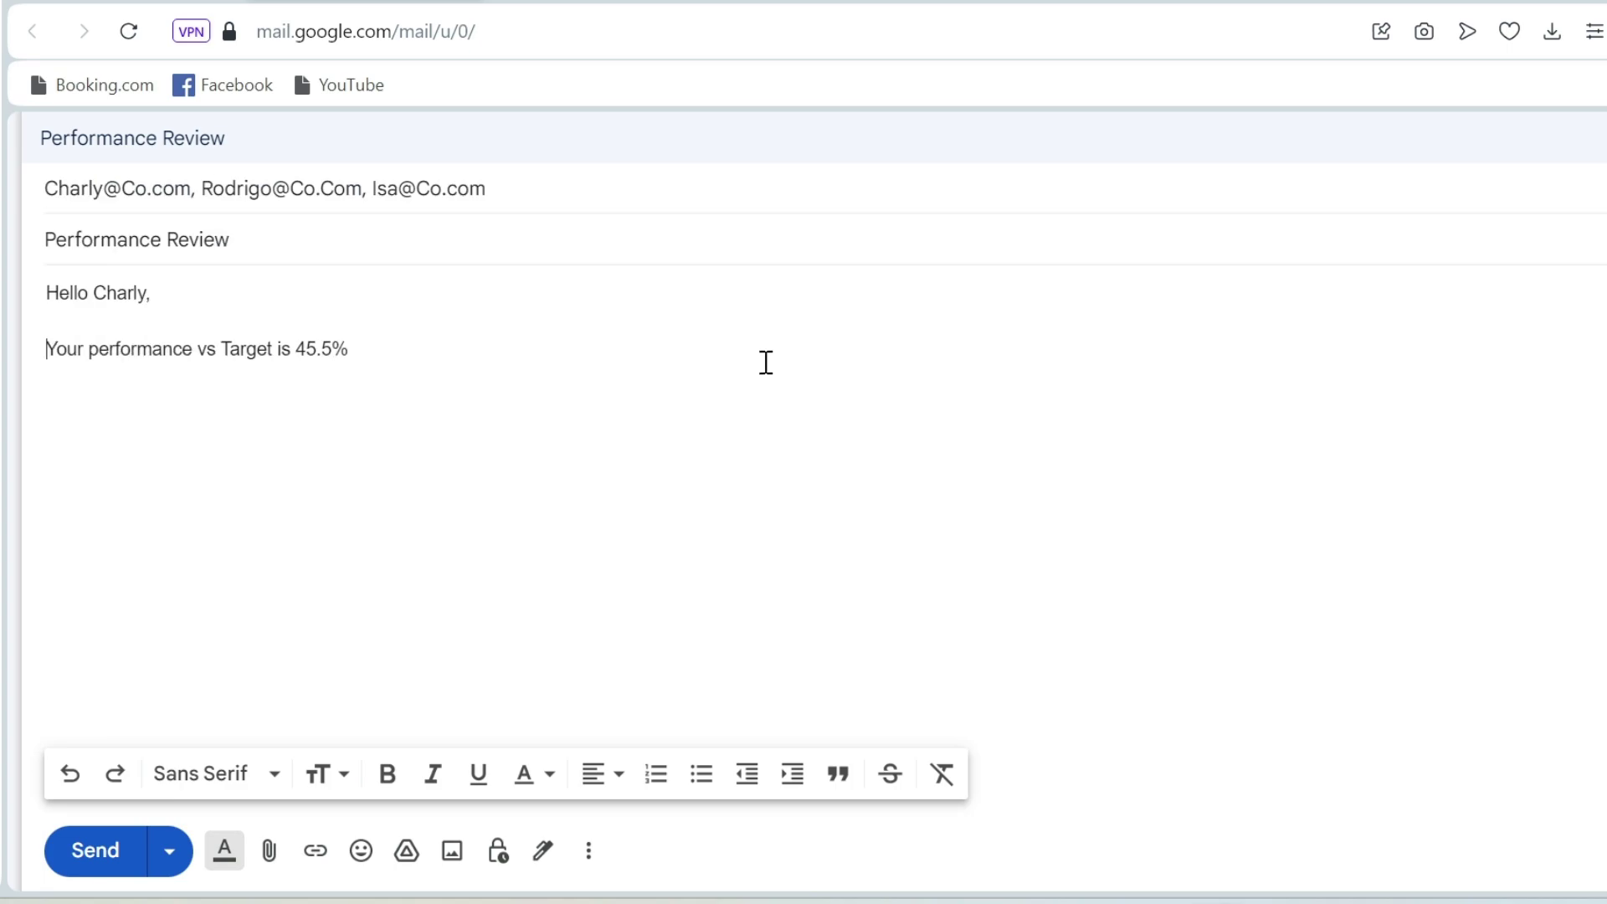
pyautogui.click(474, 2)
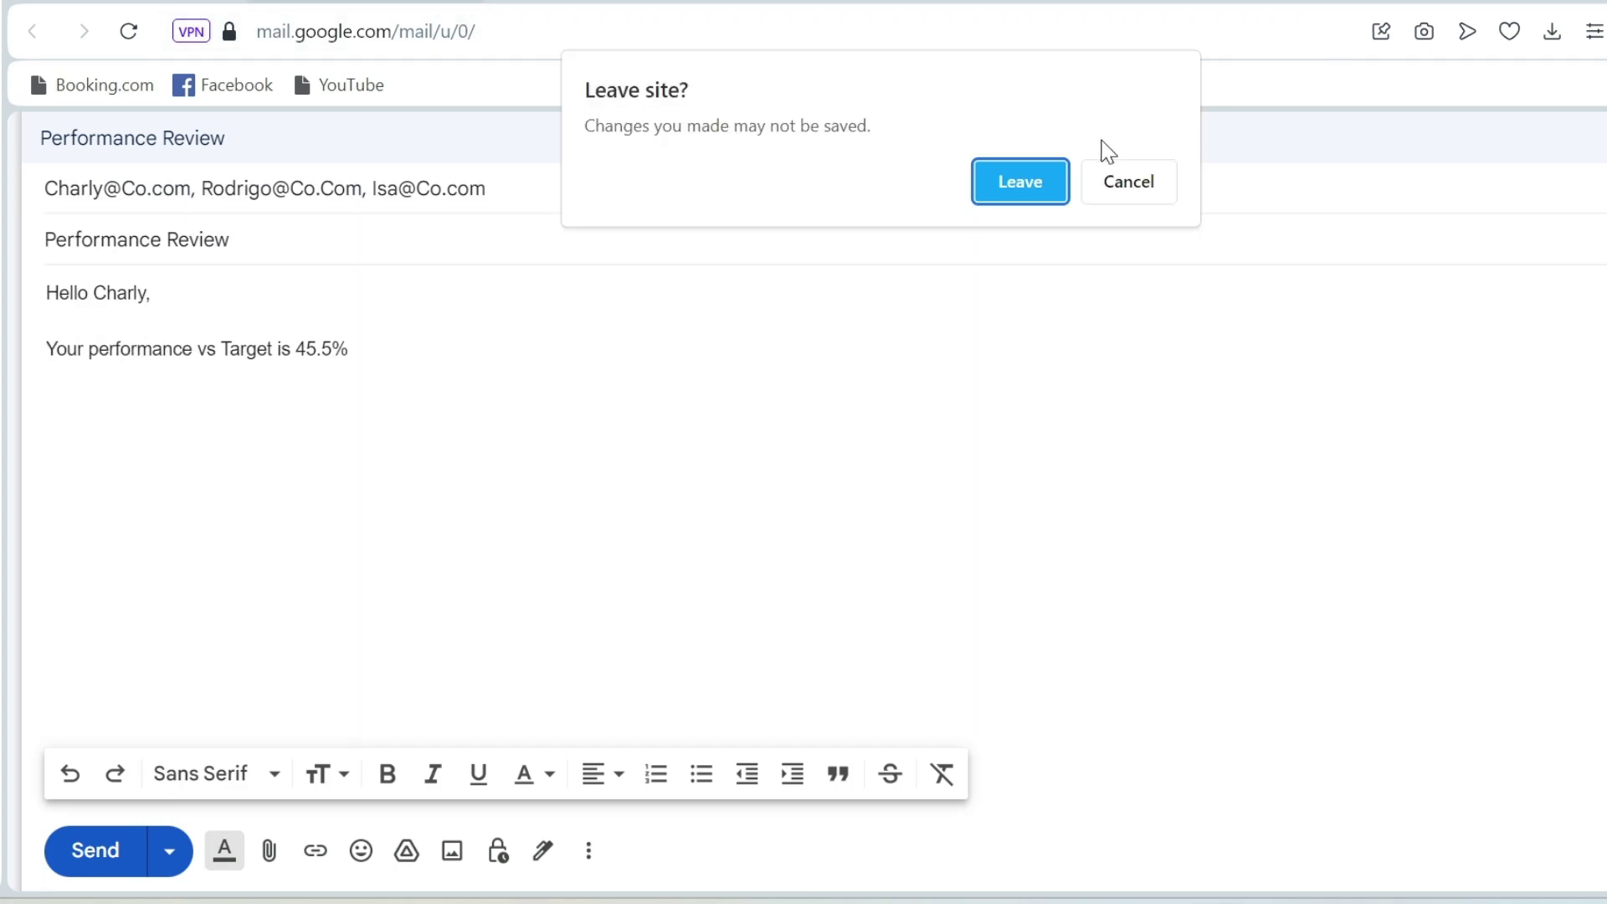
pyautogui.press('Return')
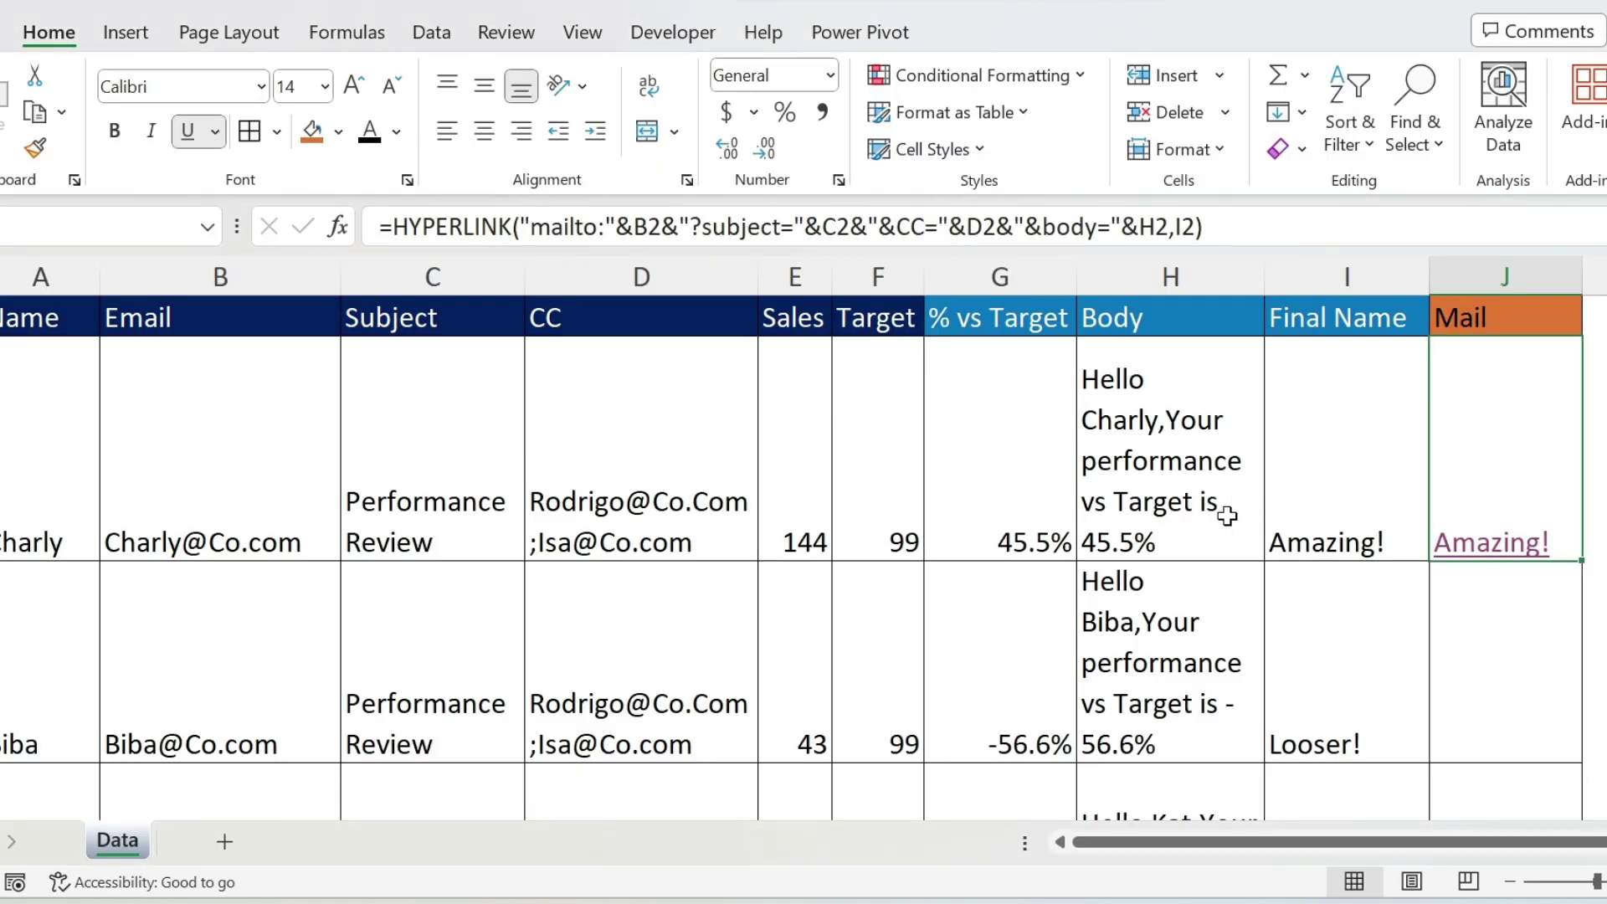
# Step: Add %0A%0A after the greeting comma in H2's body formula and test the J2 email link
pyautogui.click(1147, 453)
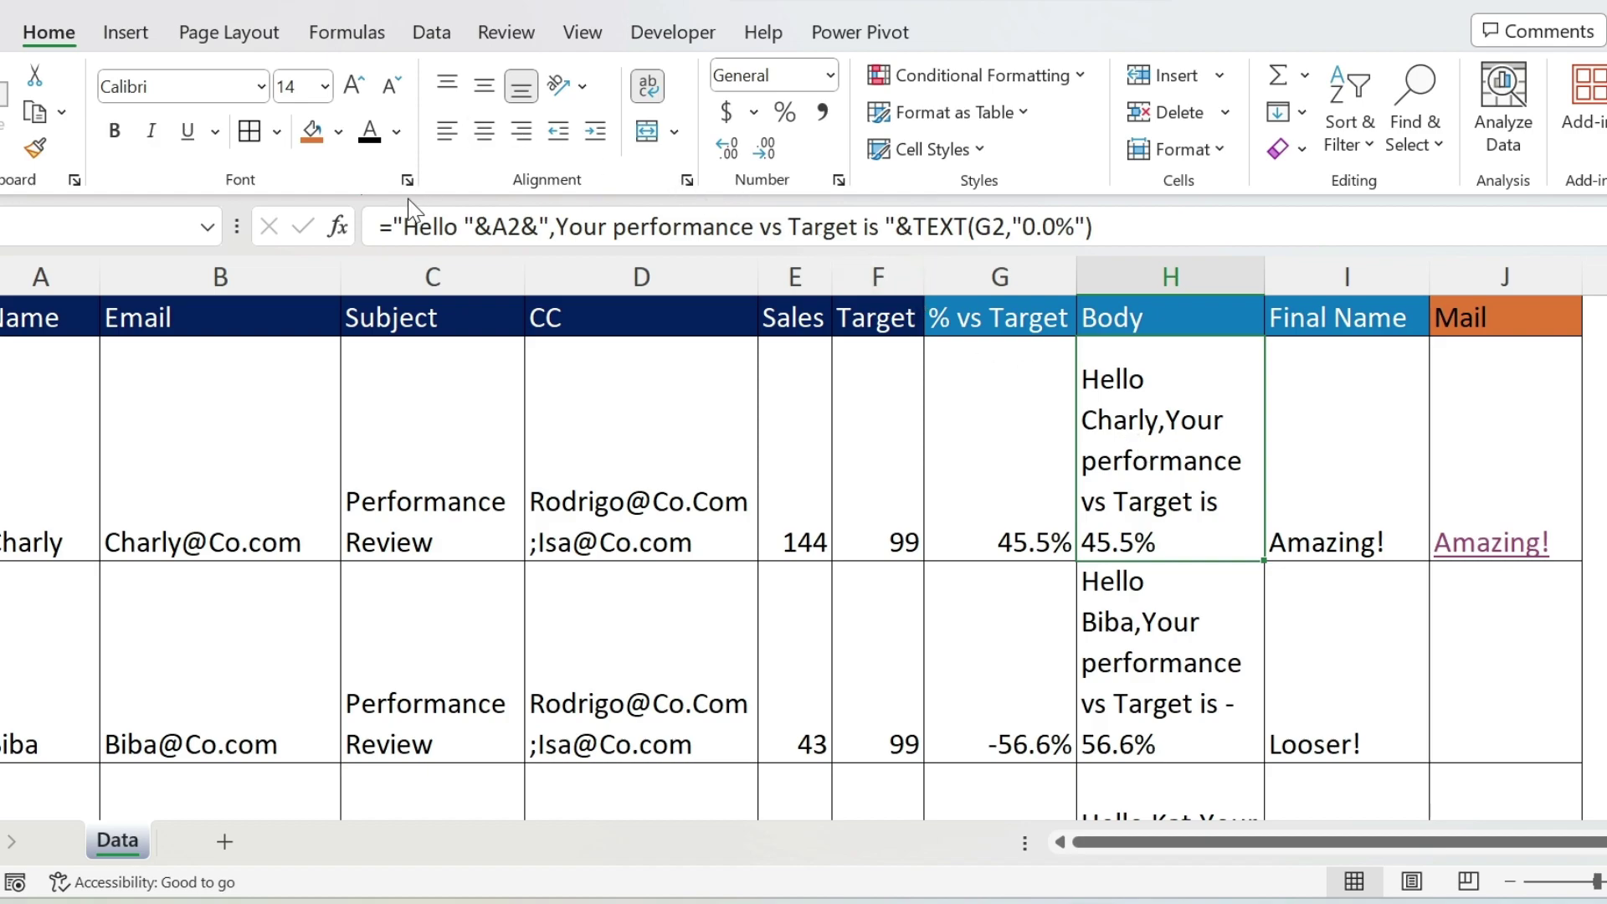
pyautogui.click(557, 227)
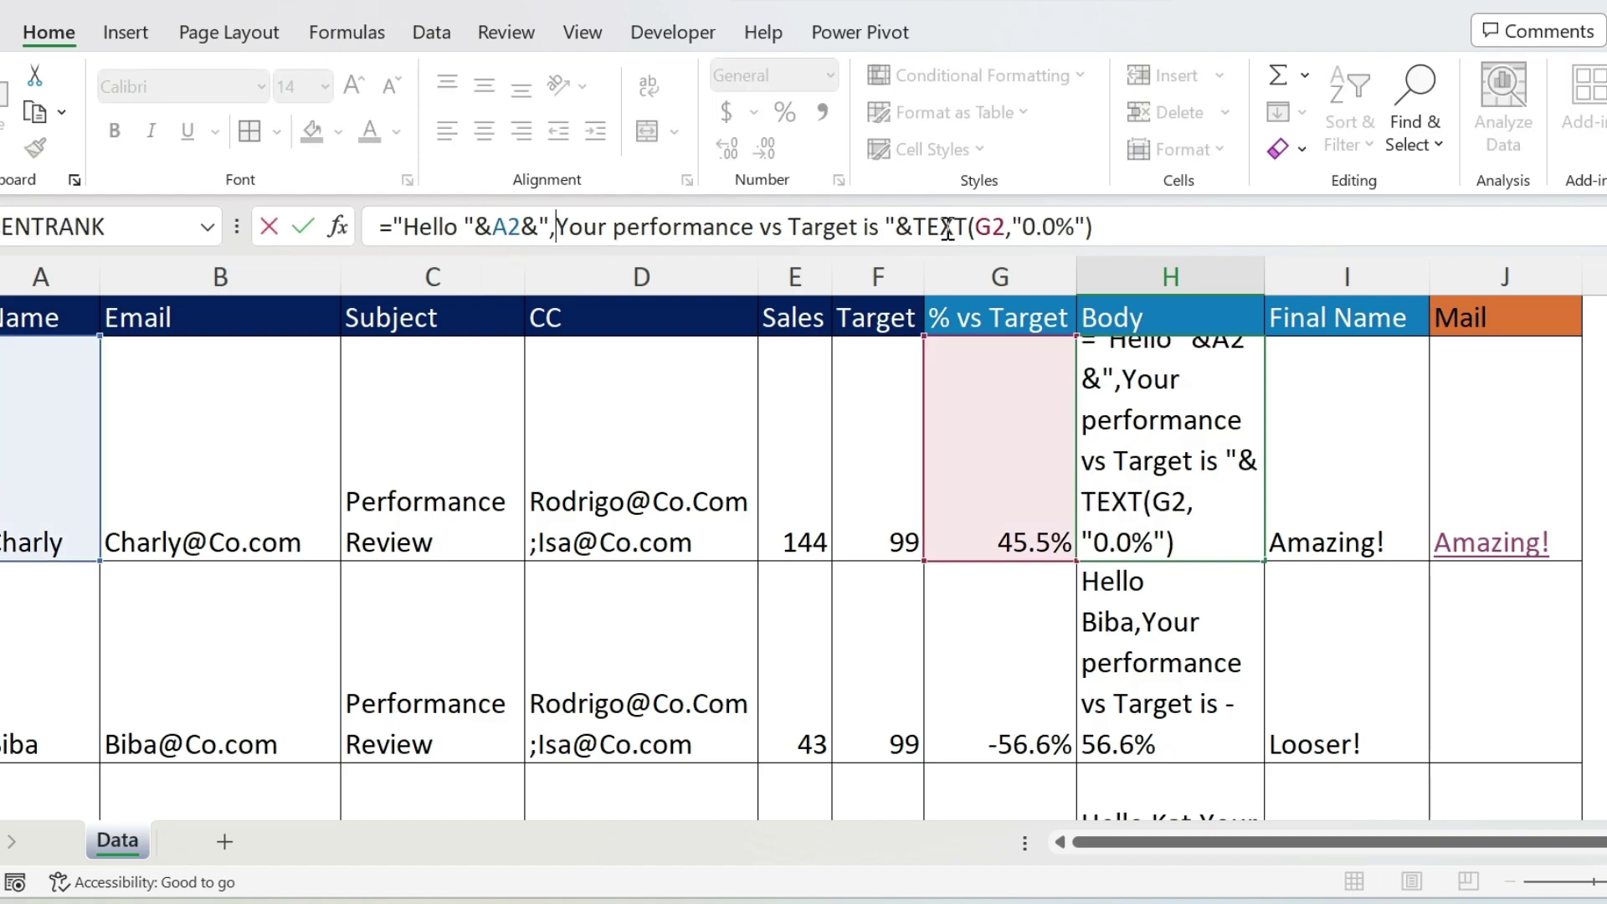
pyautogui.write('%0A')
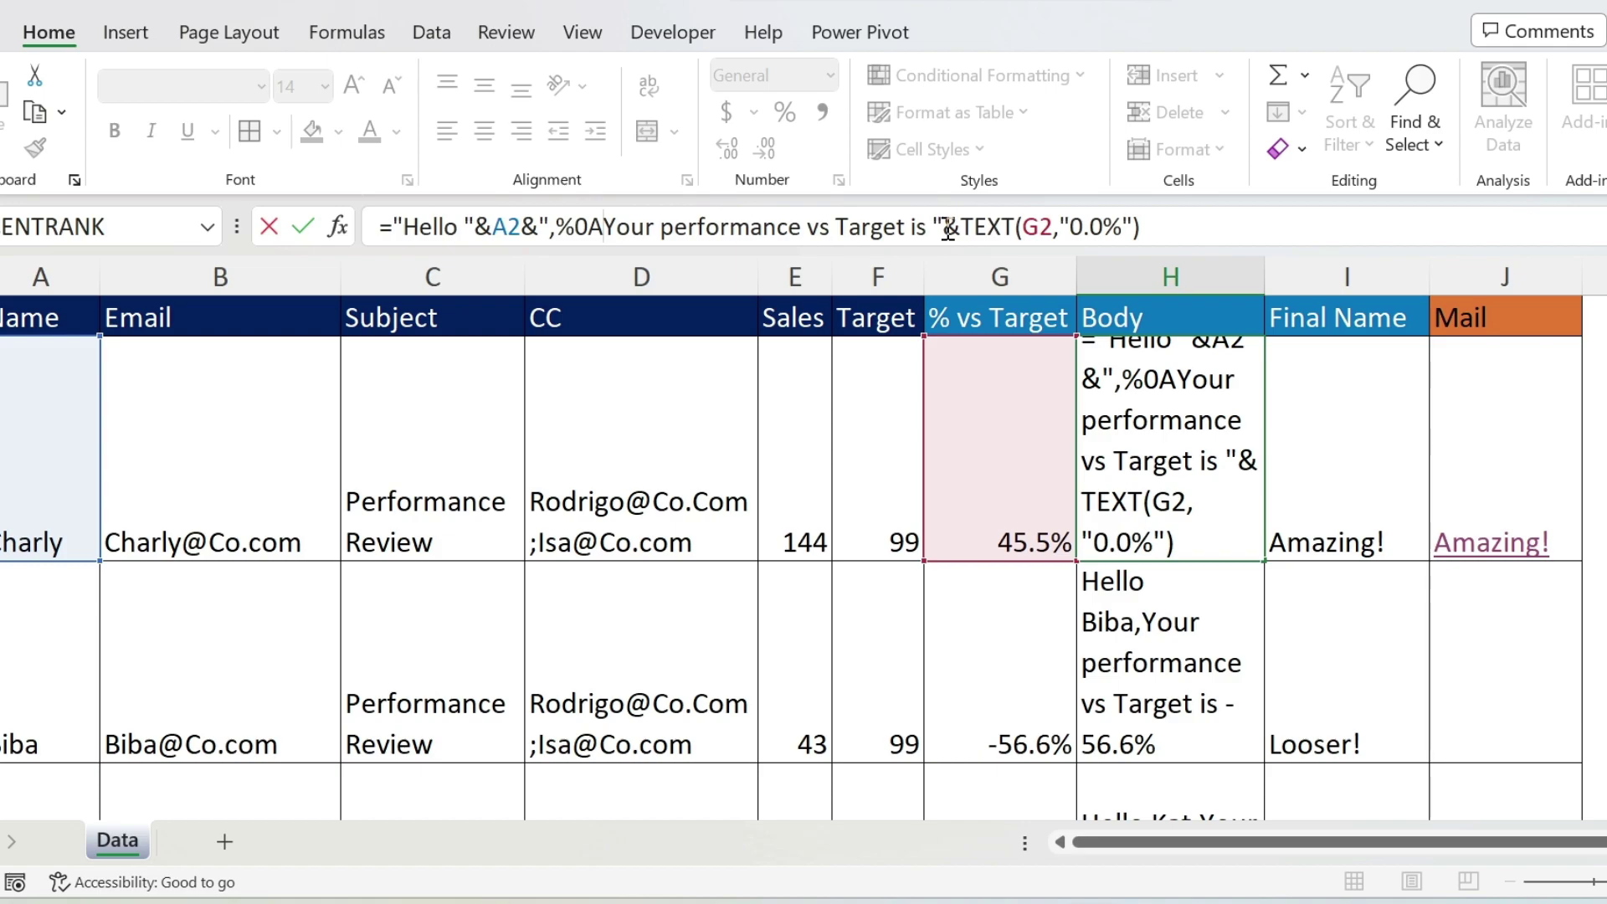
pyautogui.write('%')
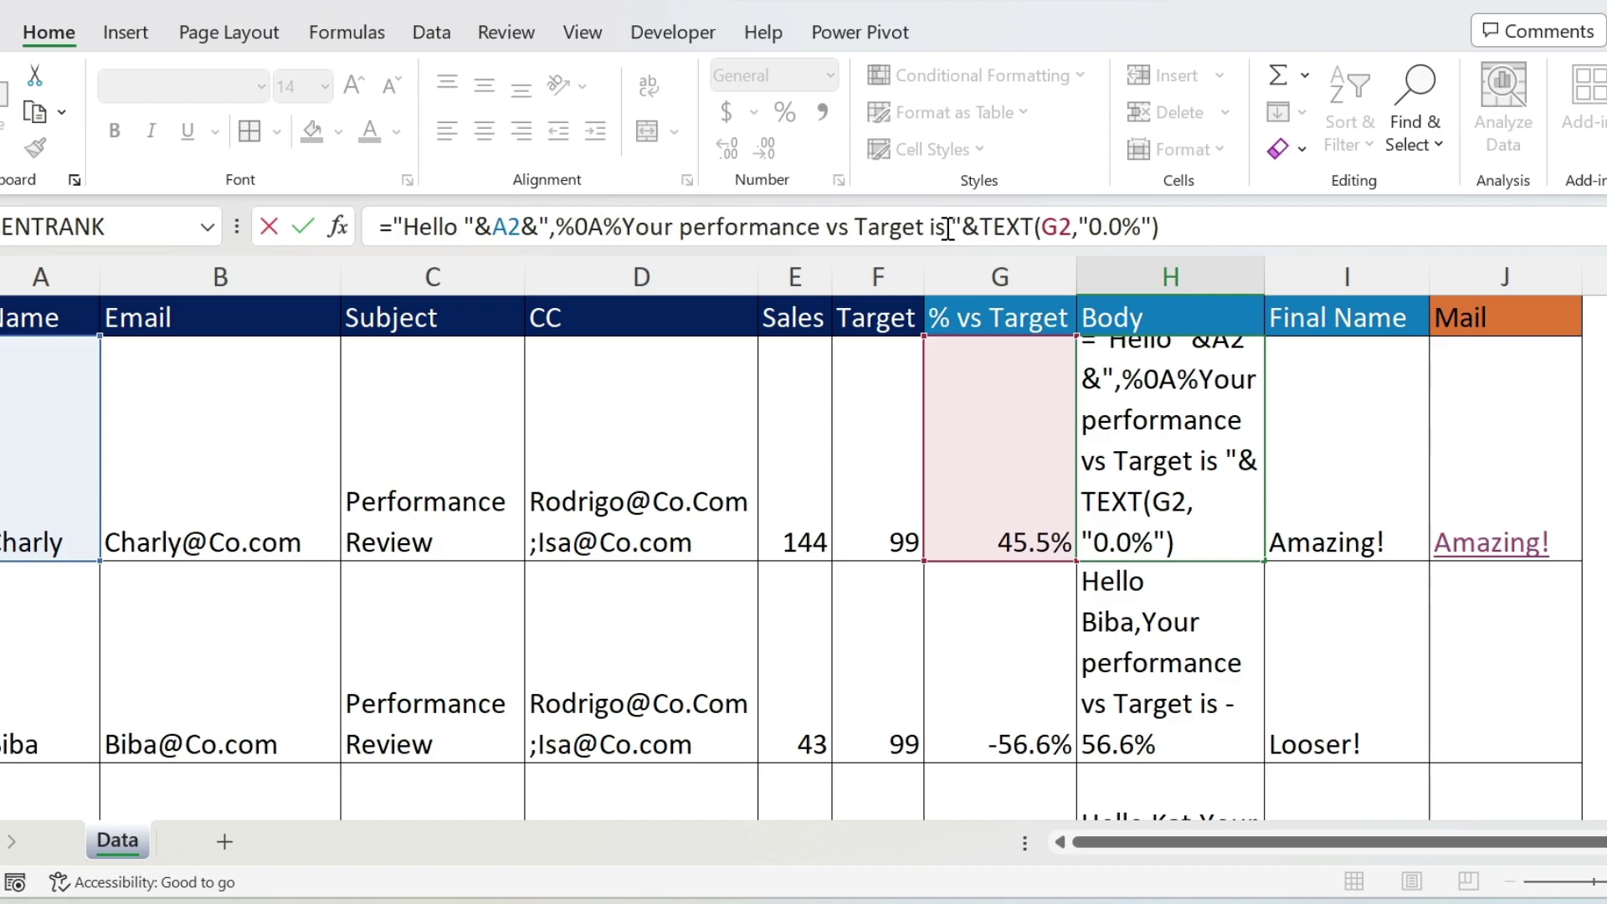
pyautogui.write('0A')
pyautogui.press('Return')
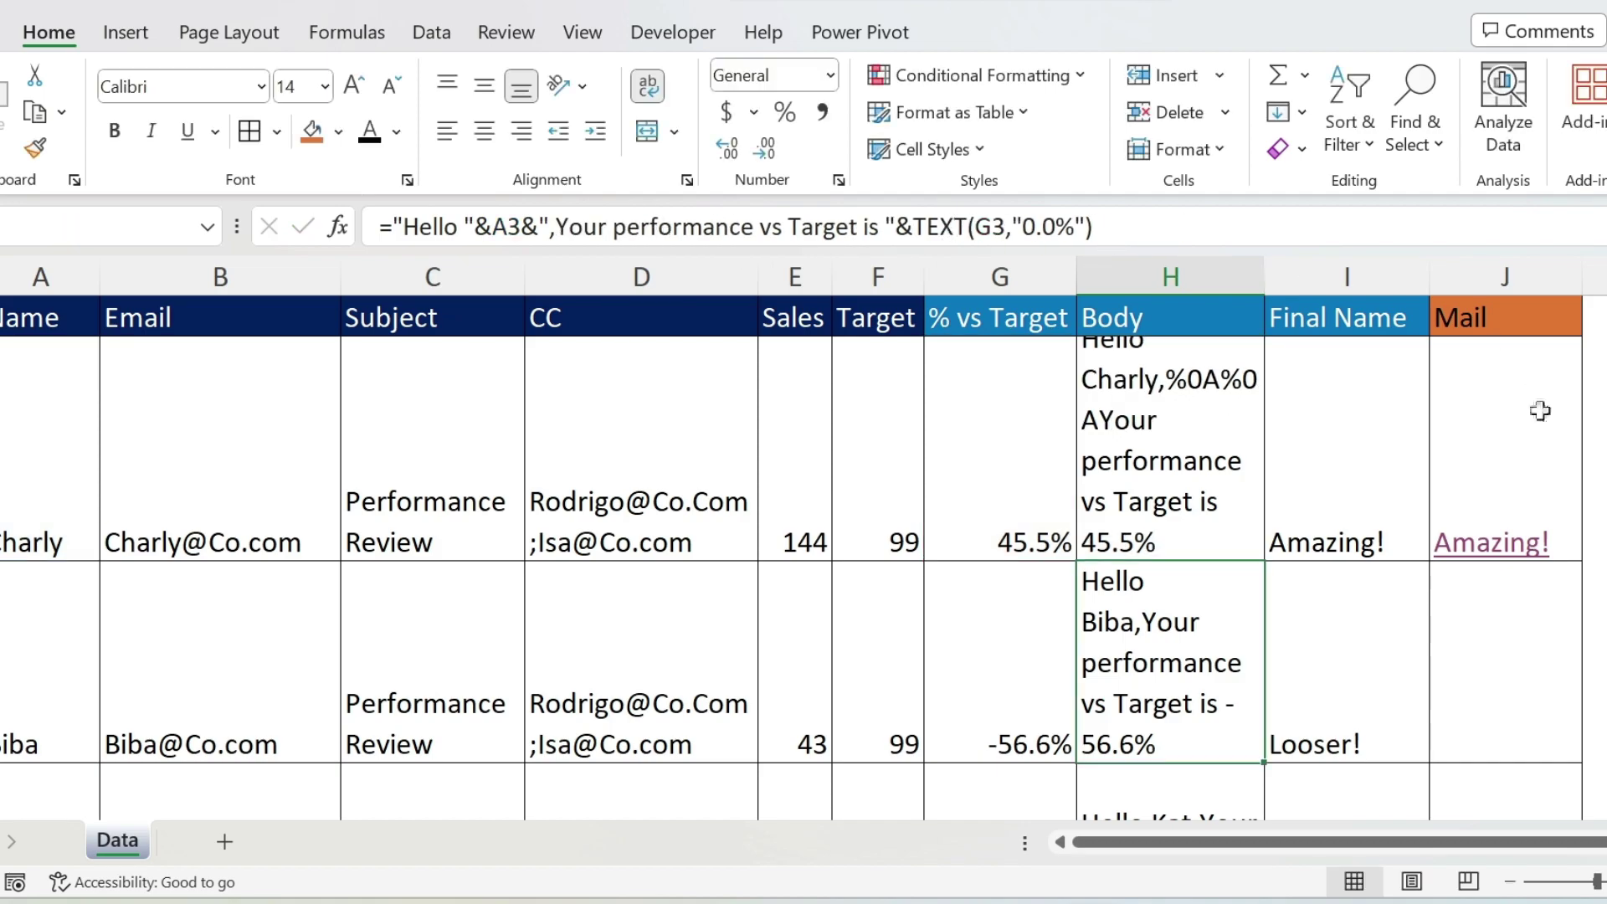
pyautogui.click(1499, 540)
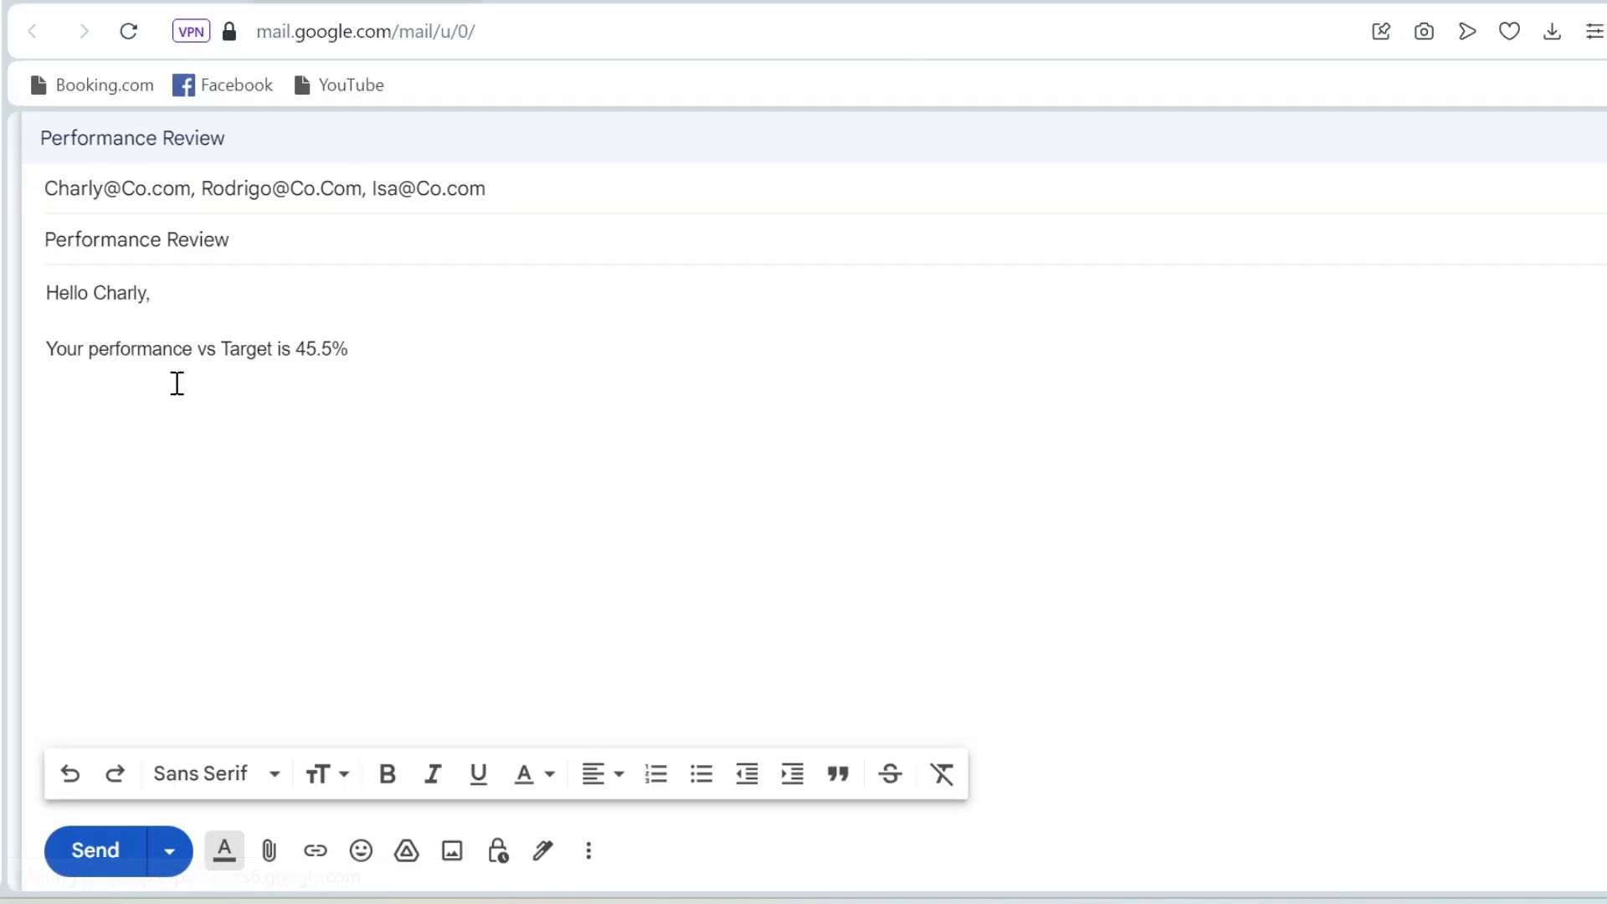
pyautogui.click(122, 313)
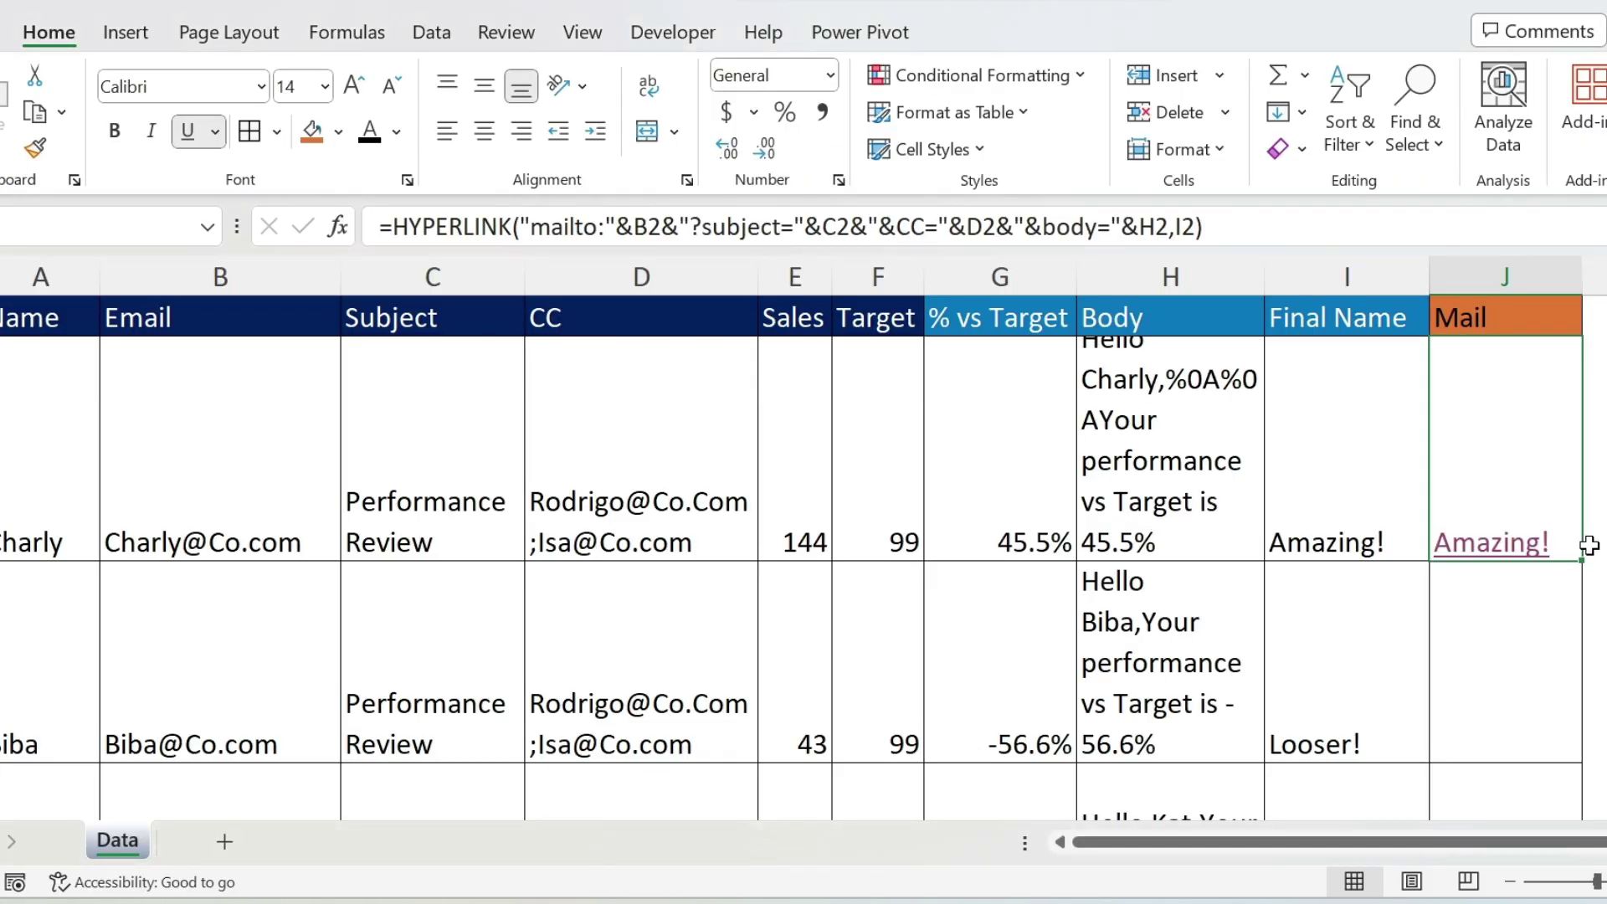
# Step: Fill the Mail formula down column J, change E2's sales from 144 to 70, and reopen J2's link
pyautogui.doubleClick(1585, 561)
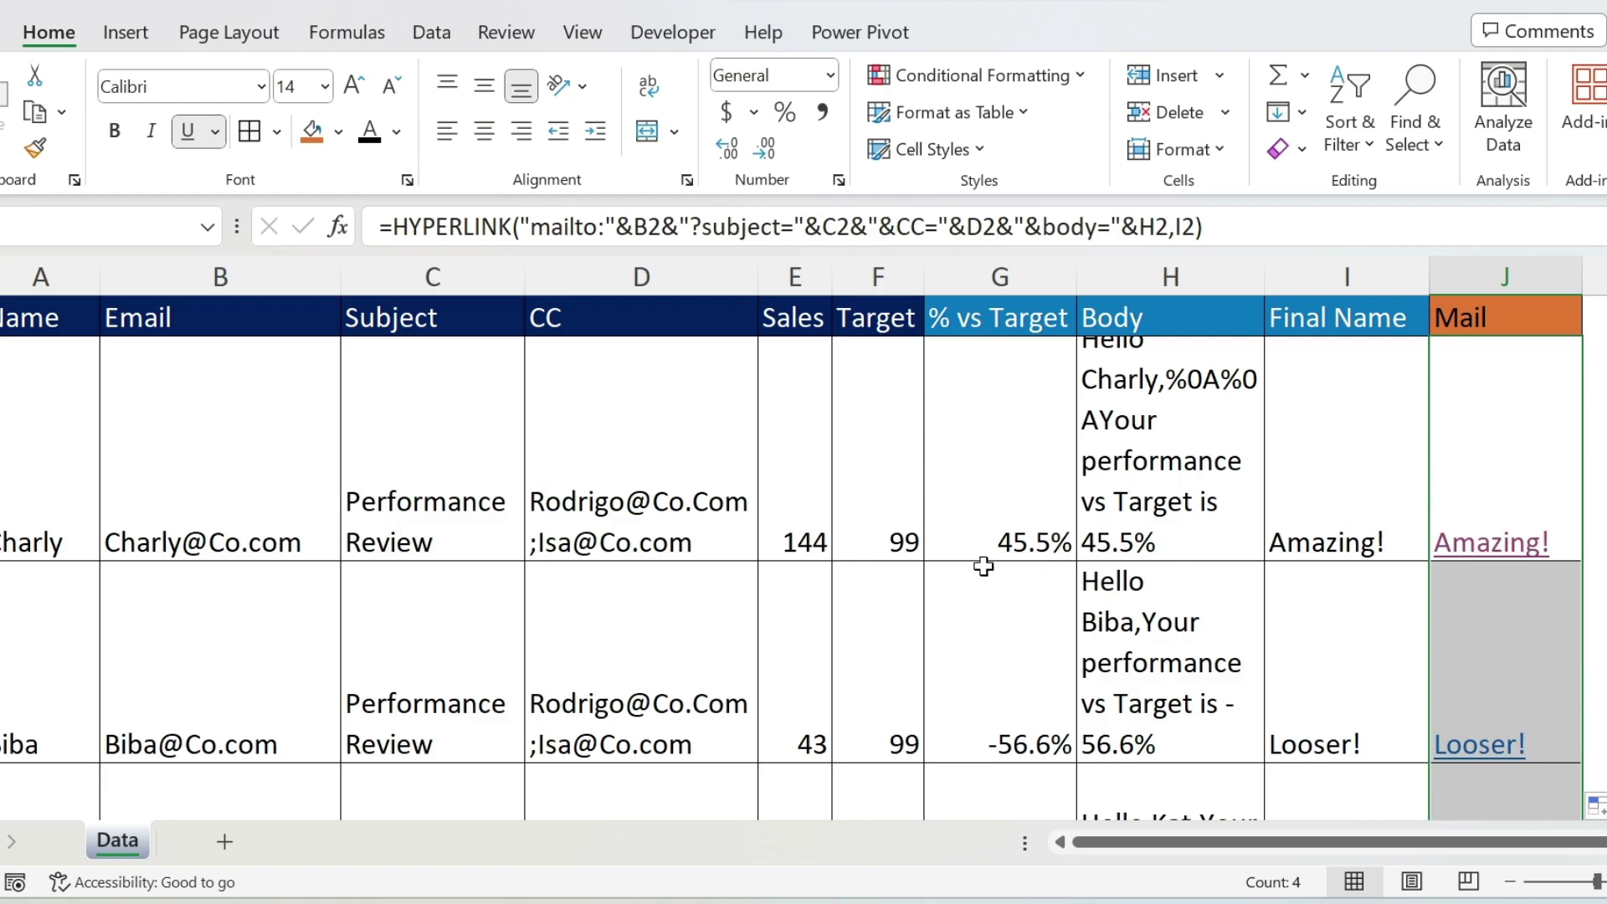
pyautogui.click(811, 512)
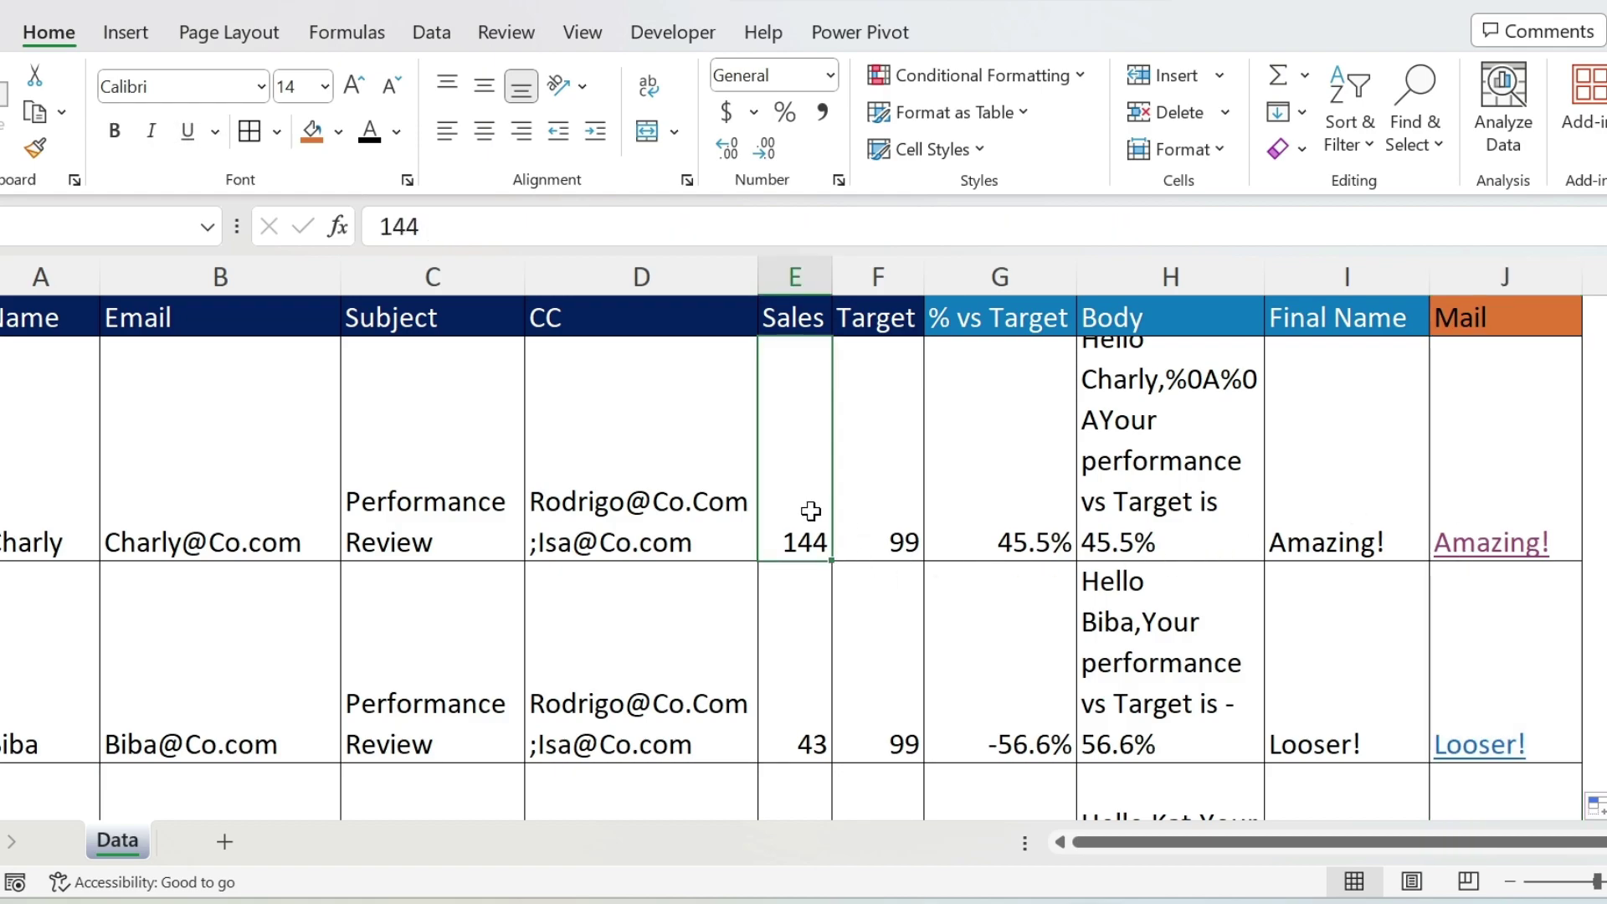
pyautogui.write('70')
pyautogui.press('Return')
pyautogui.click(1498, 549)
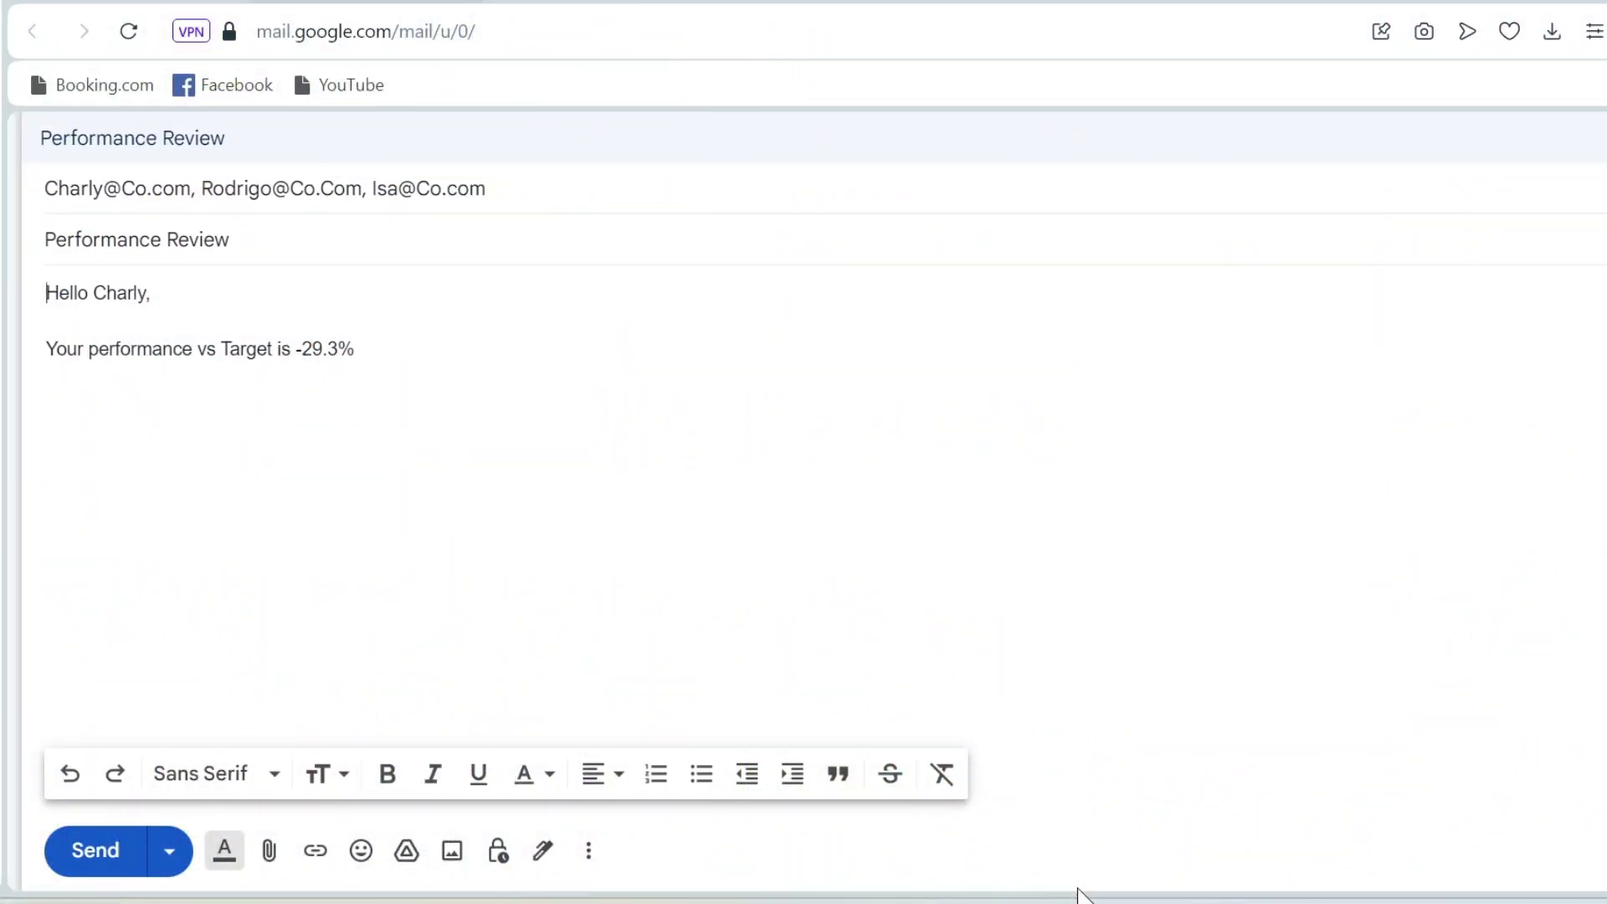
# Step: Return to the Excel workbook and display H2's body formula with its %0A%0A breaks
pyautogui.moveTo(1085, 894)
pyautogui.click(1292, 791)
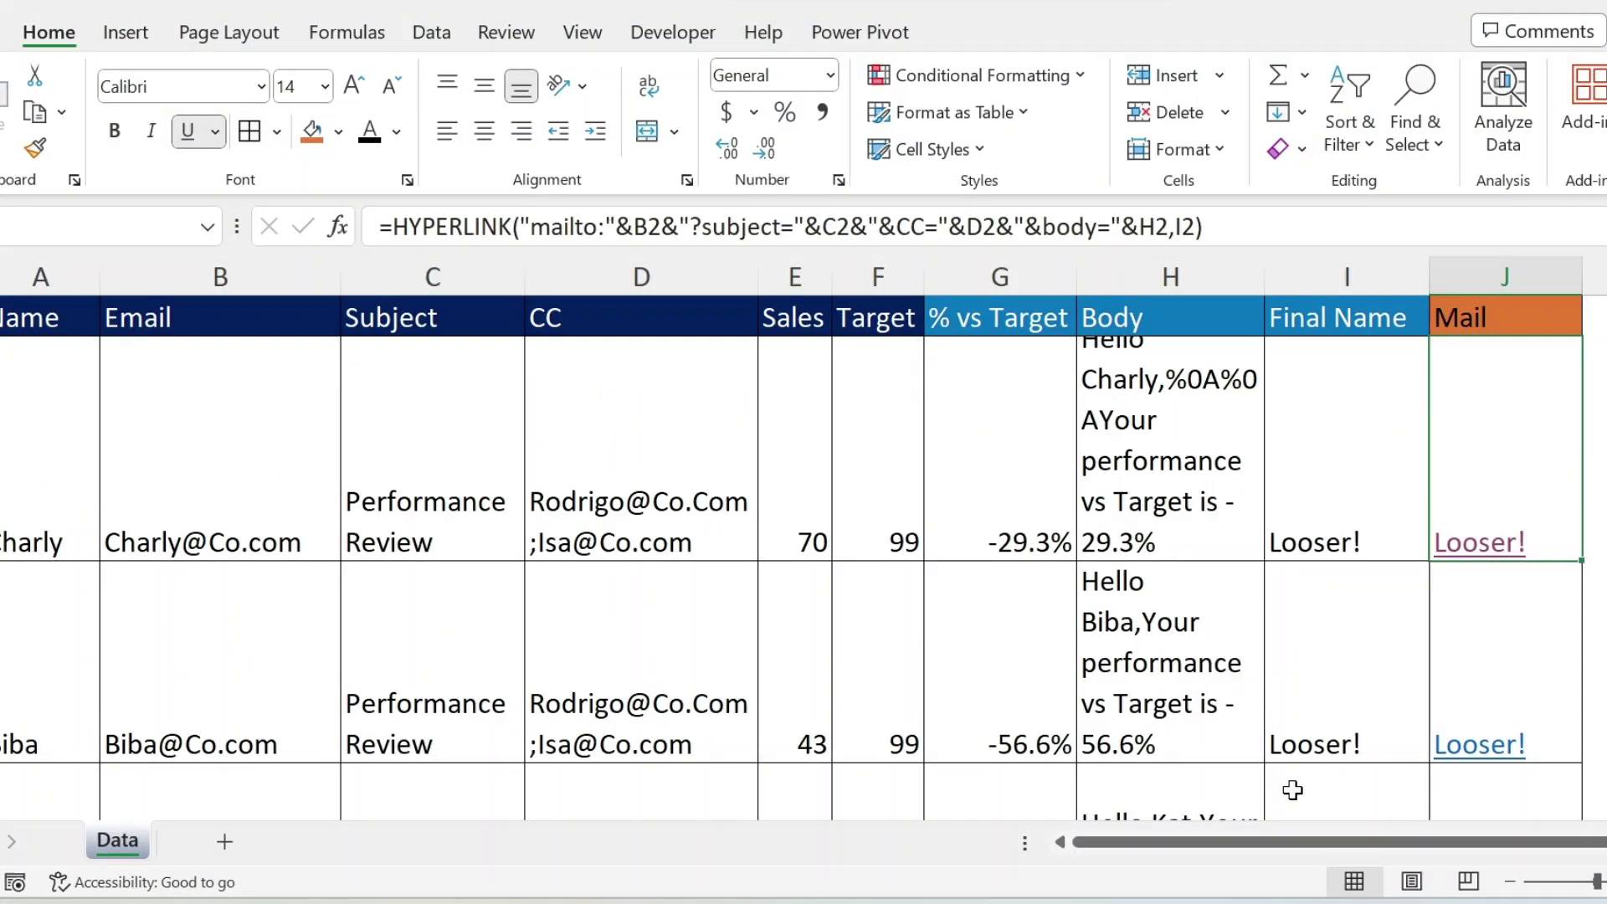
pyautogui.click(1135, 423)
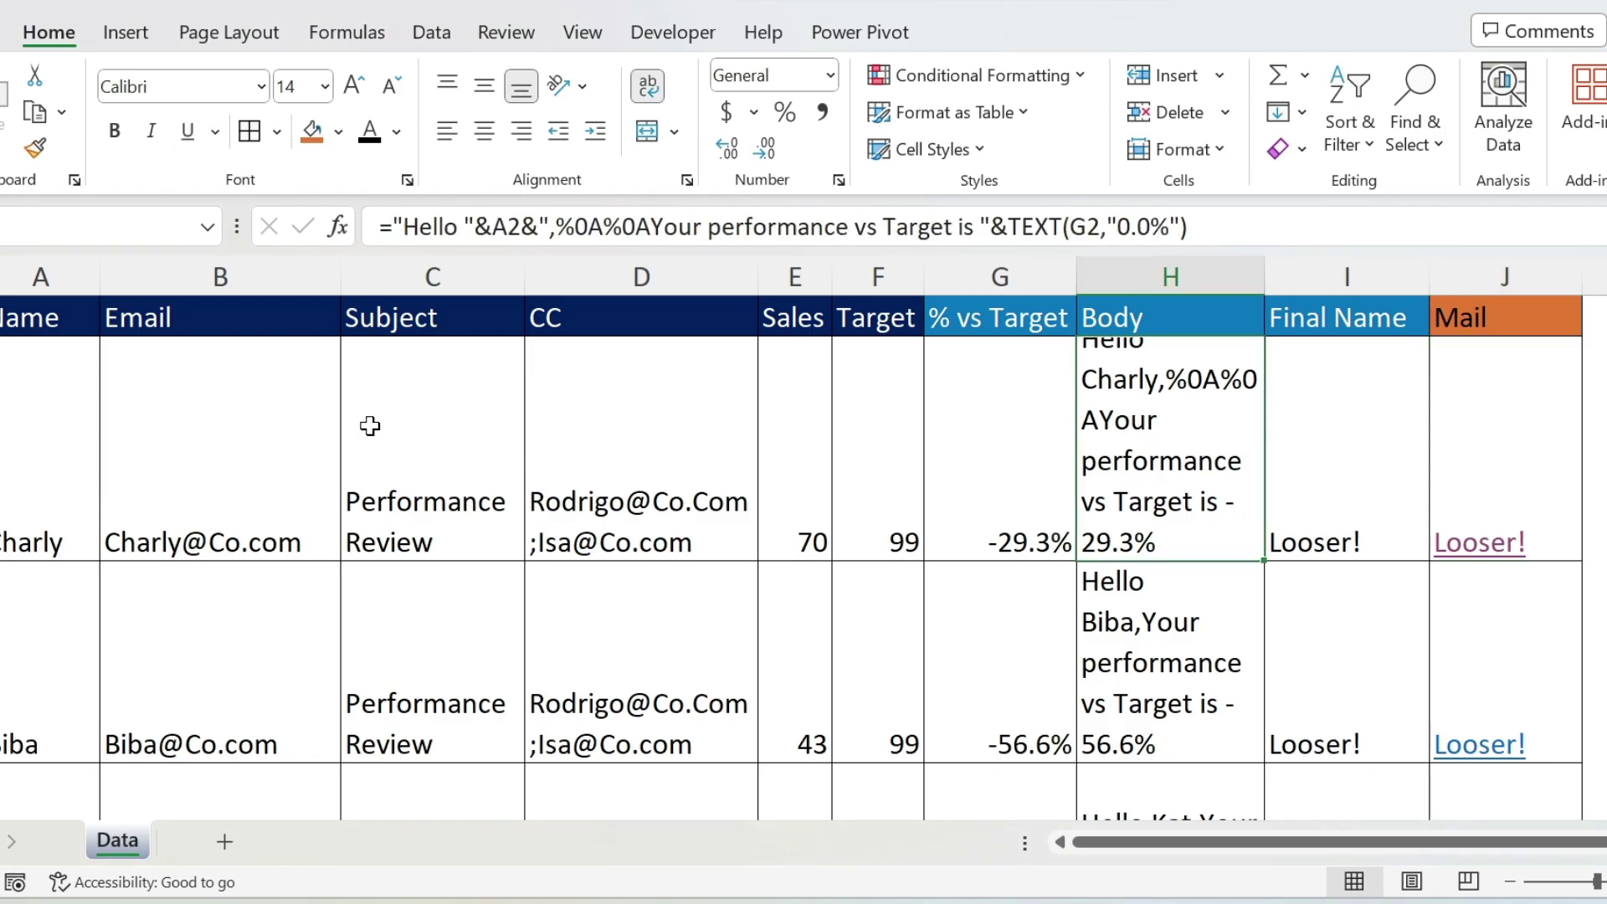